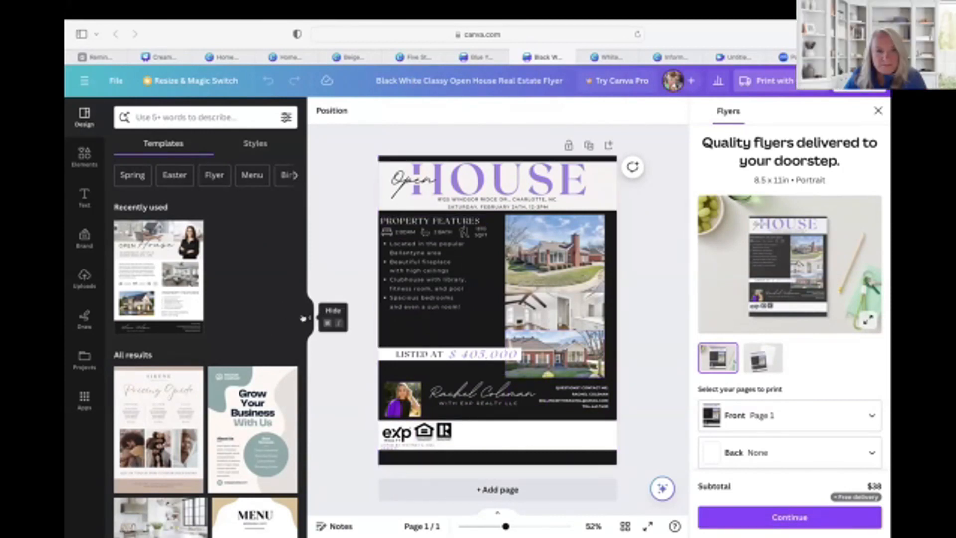
Shift the small block behind the H of HOUSE, moving the "Open" text aside onto the photo and back over the heading.
{"action": "left_click", "coordinate": [310, 317]}
{"action": "left_click", "coordinate": [329, 174]}
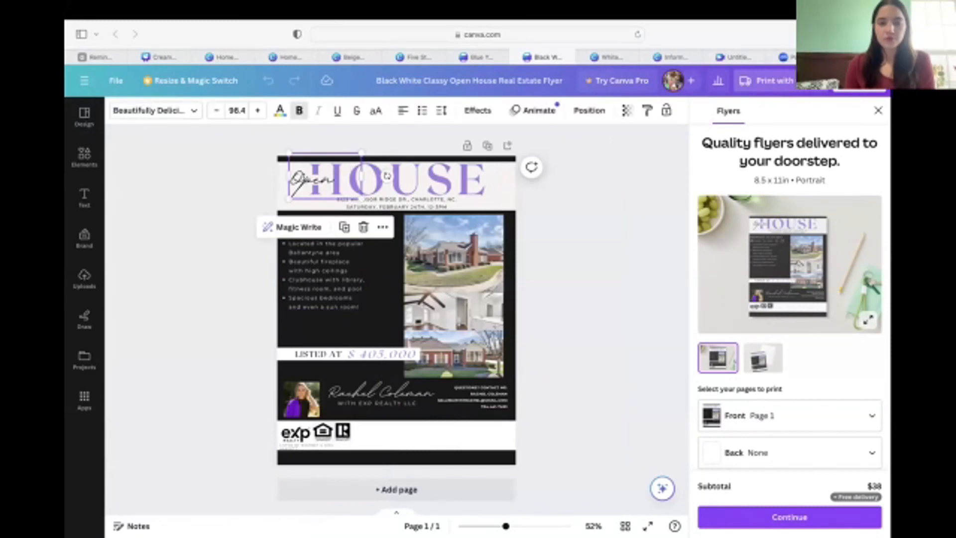
{"action": "left_click_drag", "start_coordinate": [319, 181], "coordinate": [453, 220]}
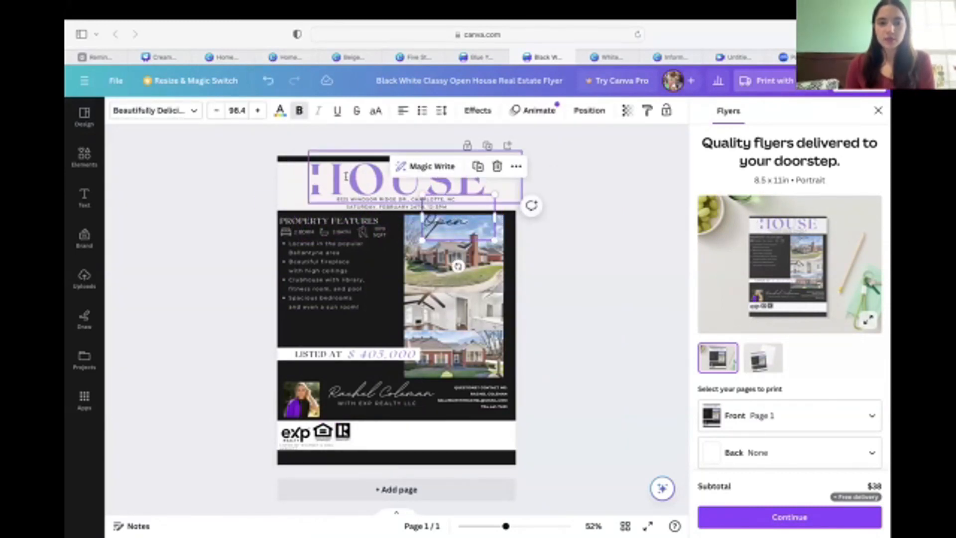
{"action": "left_click_drag", "start_coordinate": [346, 177], "coordinate": [313, 176]}
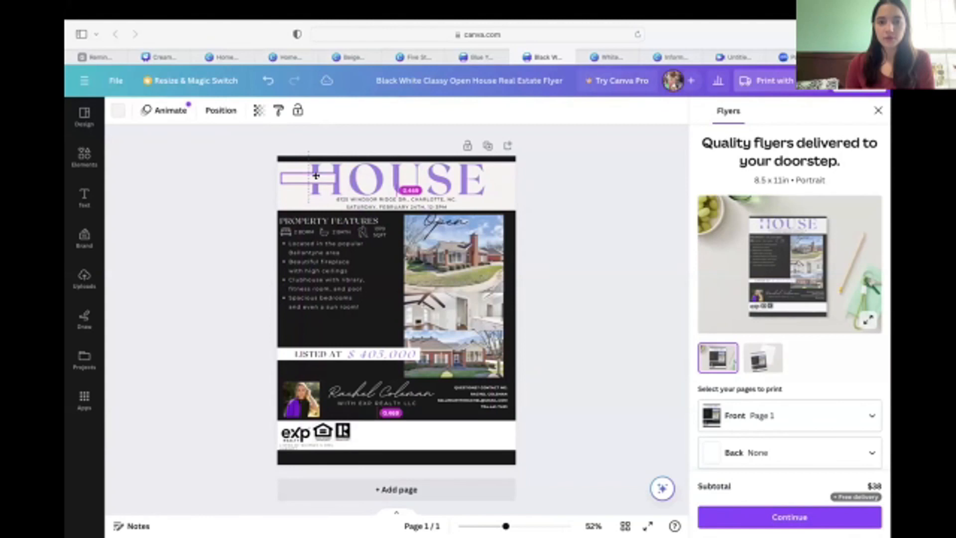
{"action": "left_click_drag", "start_coordinate": [453, 222], "coordinate": [326, 177]}
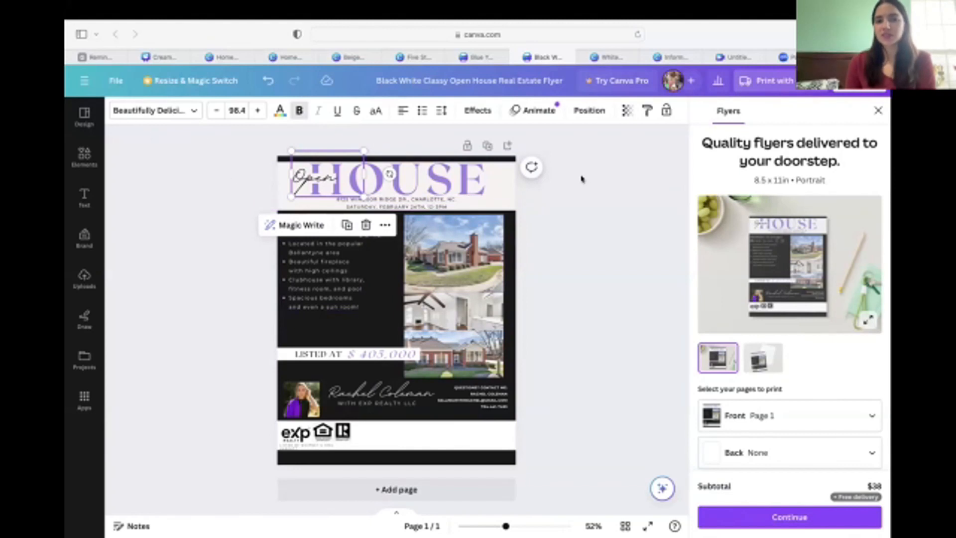
{"action": "left_click", "coordinate": [607, 261]}
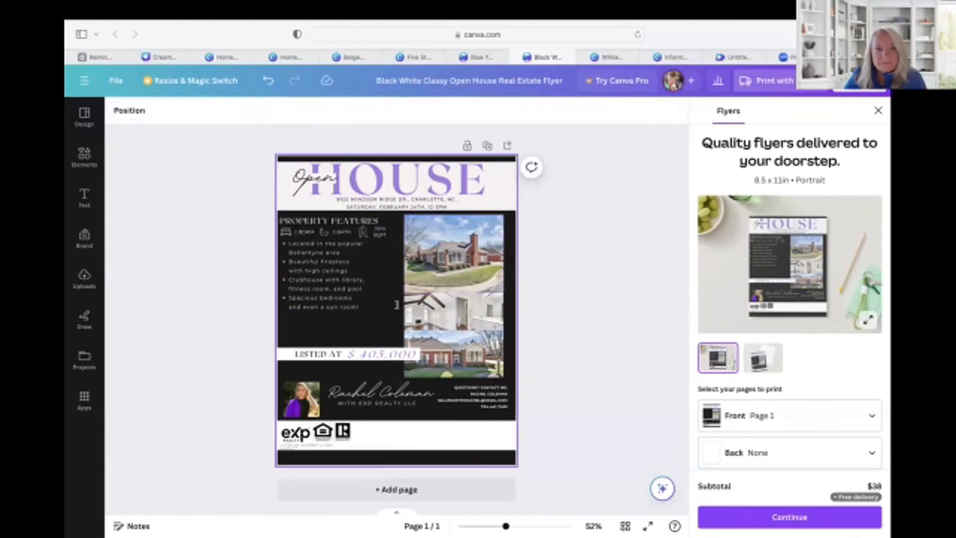
Shift the "LISTED AT" label slightly left along the white price band.
{"action": "double_click", "coordinate": [319, 354]}
{"action": "left_click_drag", "start_coordinate": [350, 354], "coordinate": [416, 354]}
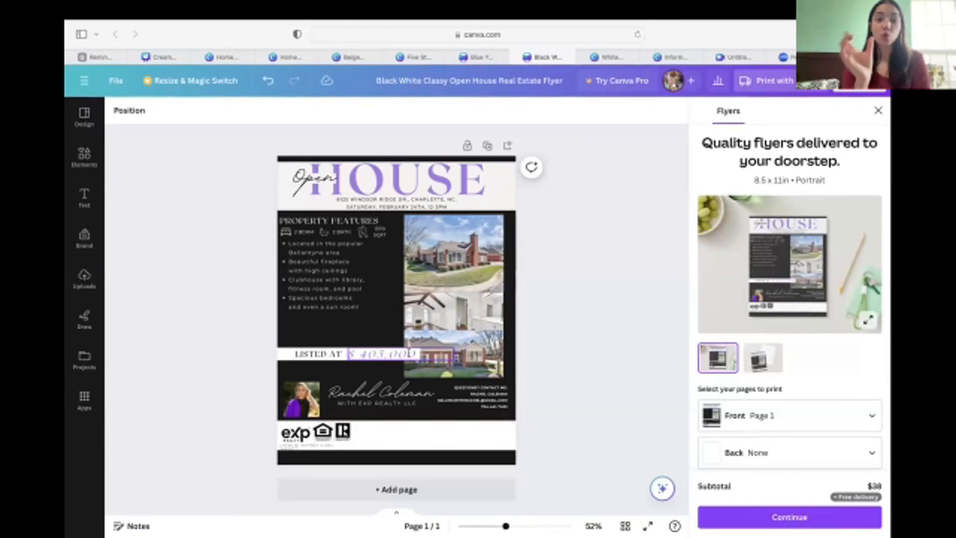
{"action": "triple_click", "coordinate": [339, 349]}
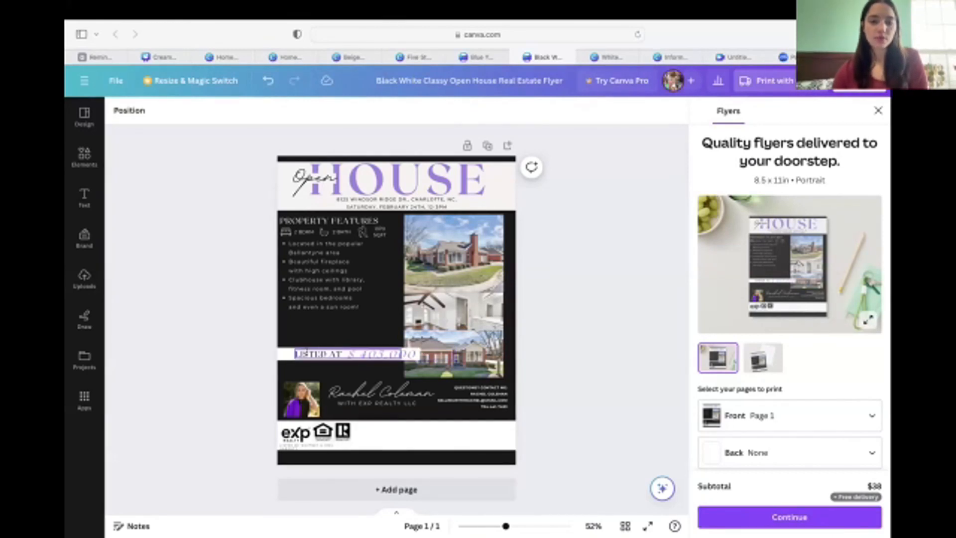
{"action": "double_click", "coordinate": [401, 354]}
{"action": "triple_click", "coordinate": [382, 354]}
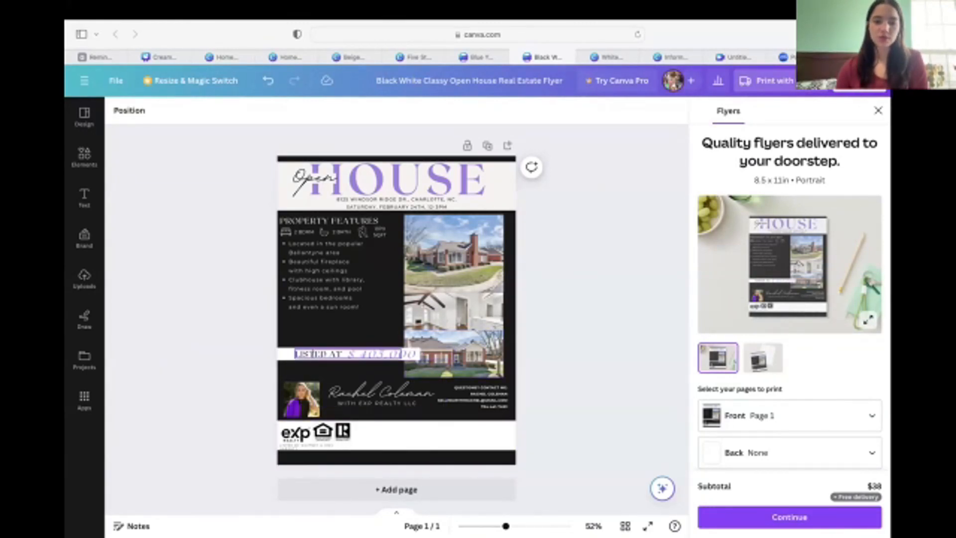
{"action": "double_click", "coordinate": [401, 354]}
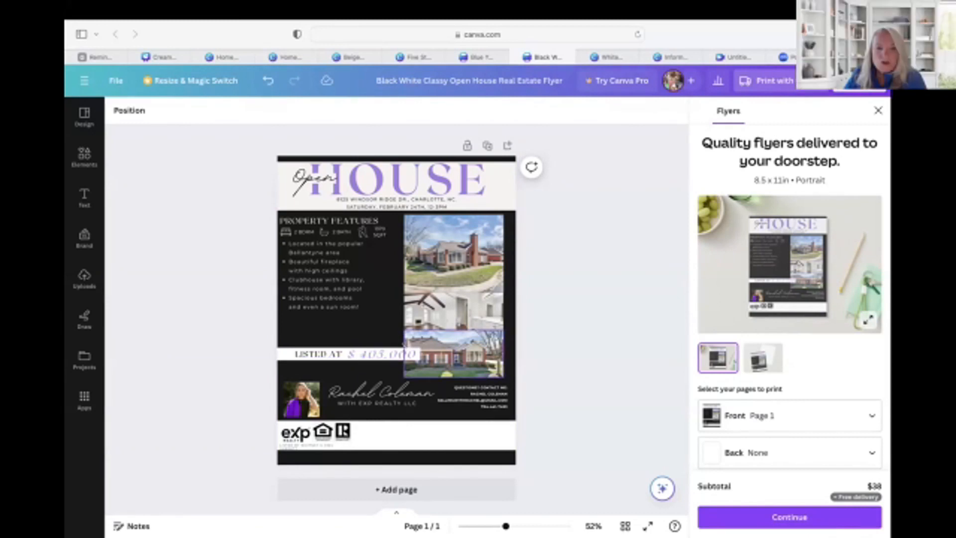
{"action": "triple_click", "coordinate": [342, 352]}
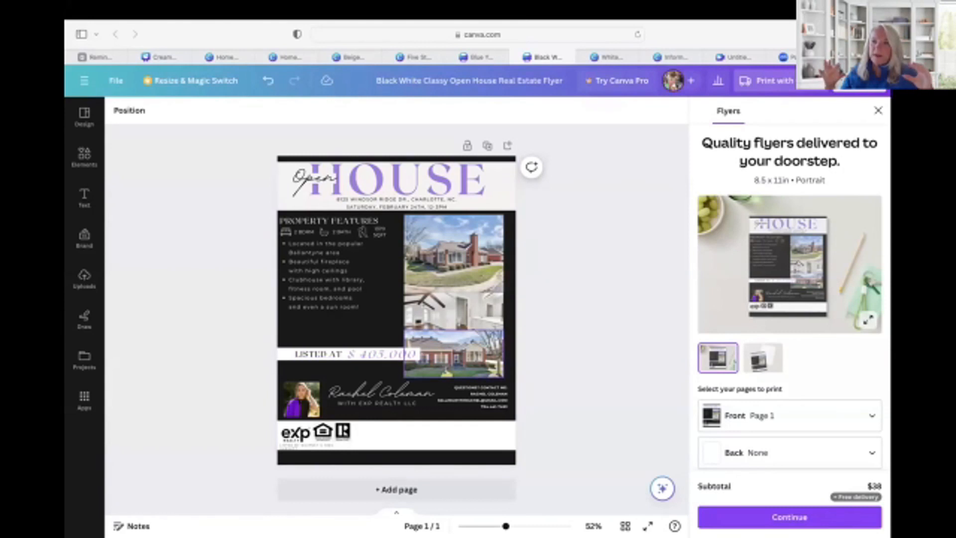
{"action": "left_click_drag", "start_coordinate": [333, 355], "coordinate": [327, 353]}
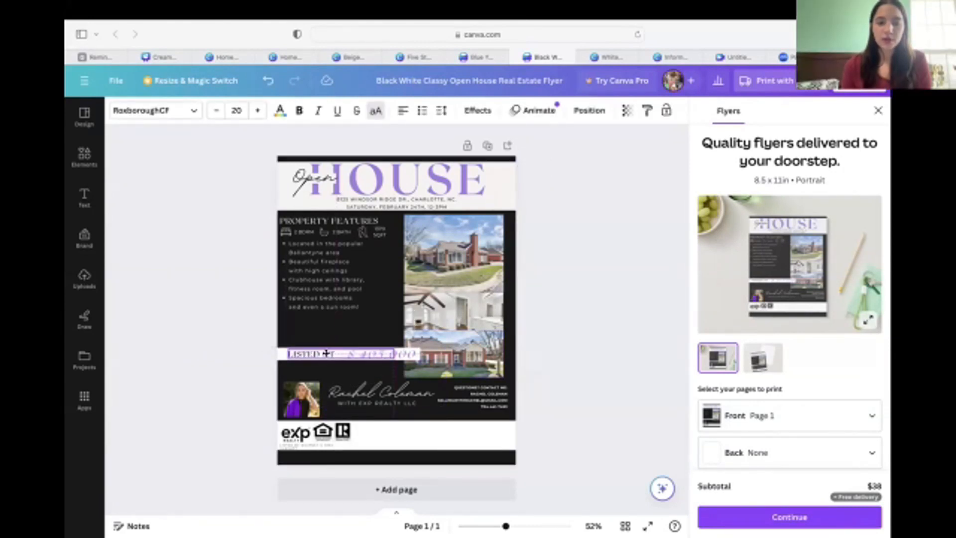
{"action": "left_click", "coordinate": [383, 353]}
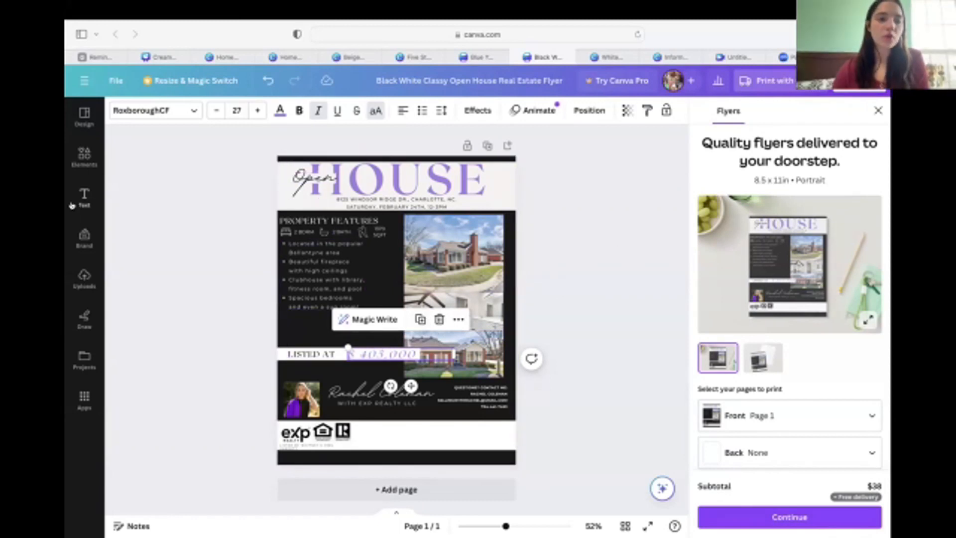
Add a square shape and reshape it into a flat purple banner between the upper photos, running past the page's right edge.
{"action": "left_click", "coordinate": [84, 156]}
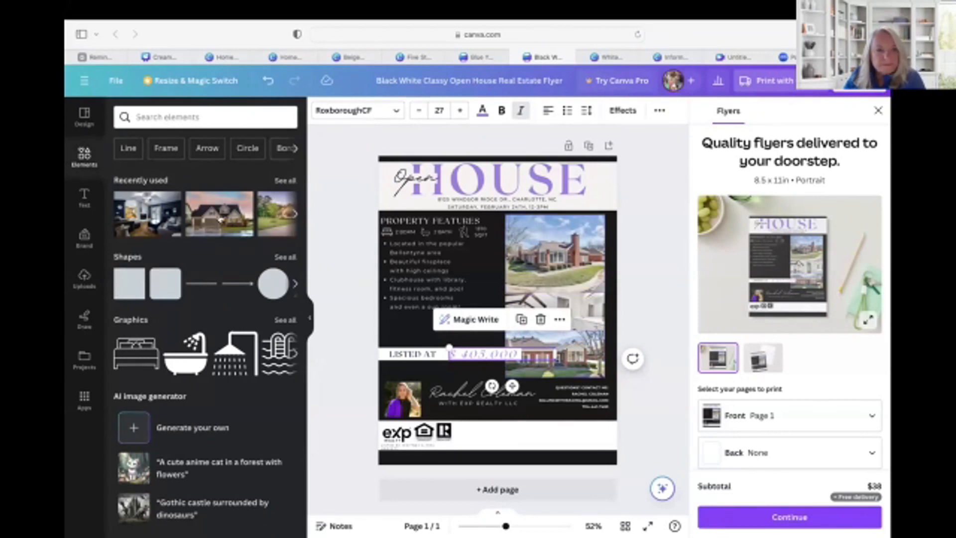
{"action": "left_click", "coordinate": [129, 289]}
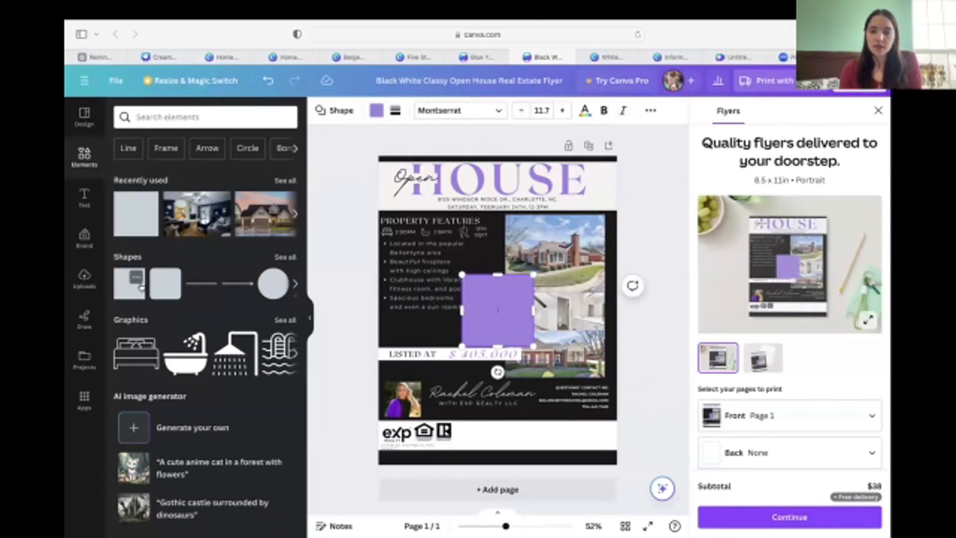
{"action": "left_click_drag", "start_coordinate": [493, 304], "coordinate": [564, 272]}
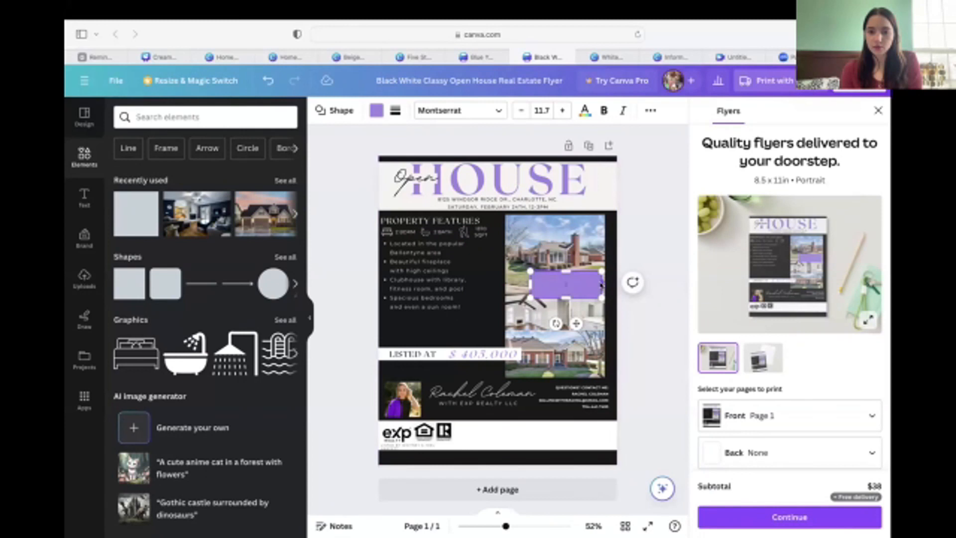
{"action": "left_click_drag", "start_coordinate": [600, 285], "coordinate": [651, 258]}
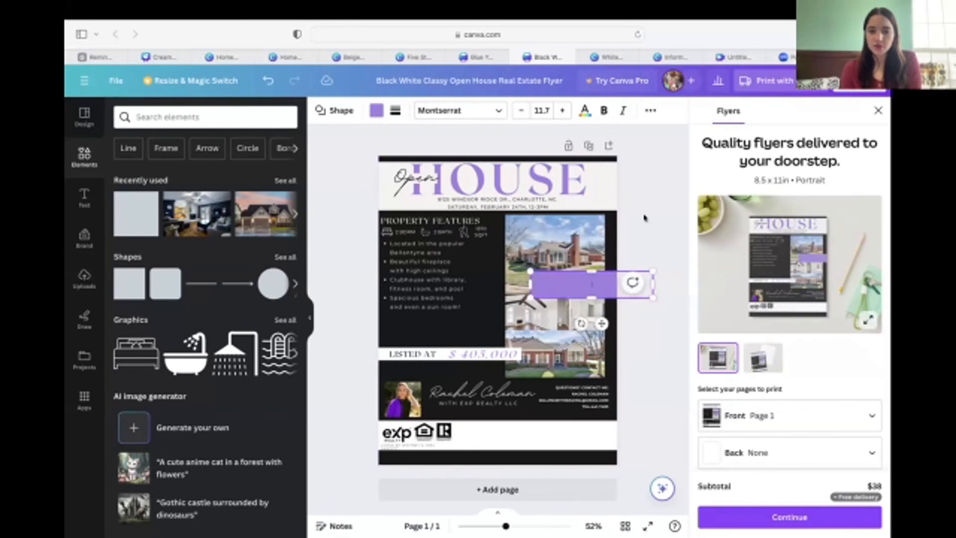
{"action": "left_click", "coordinate": [649, 235]}
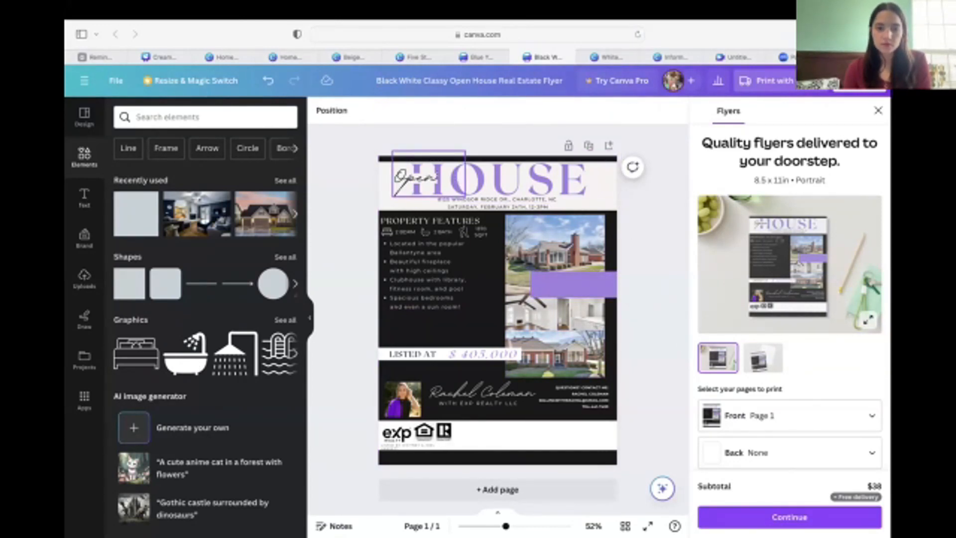
Place a copy of the "Open" script text on the purple banner and change its wording to "Come see me".
{"action": "left_click", "coordinate": [418, 178]}
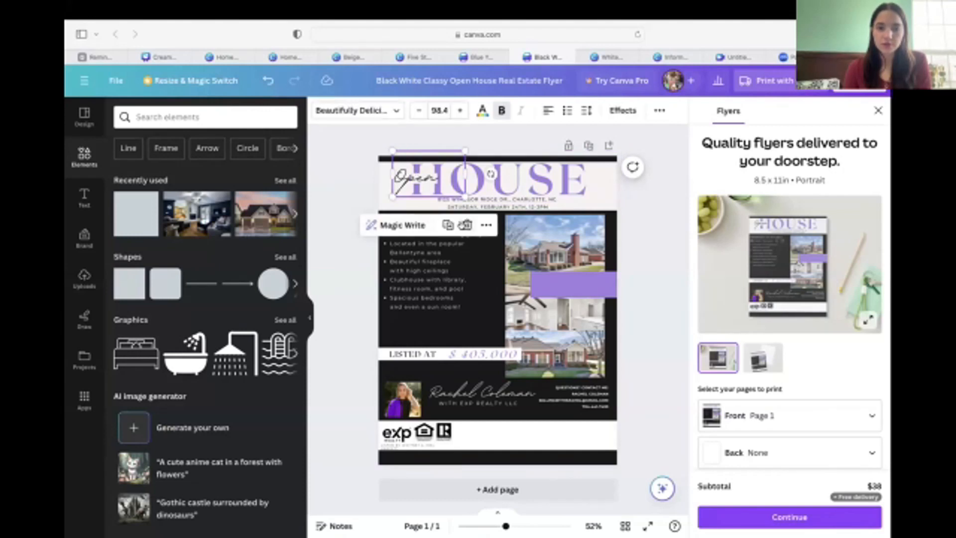
{"action": "left_click_drag", "start_coordinate": [428, 181], "coordinate": [560, 285]}
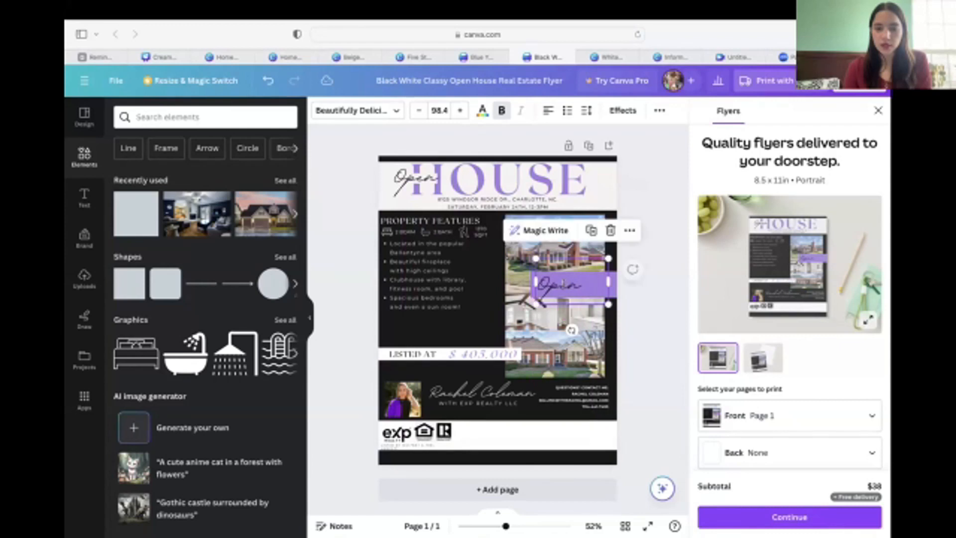
{"action": "double_click", "coordinate": [560, 285]}
{"action": "type", "text": "C"}
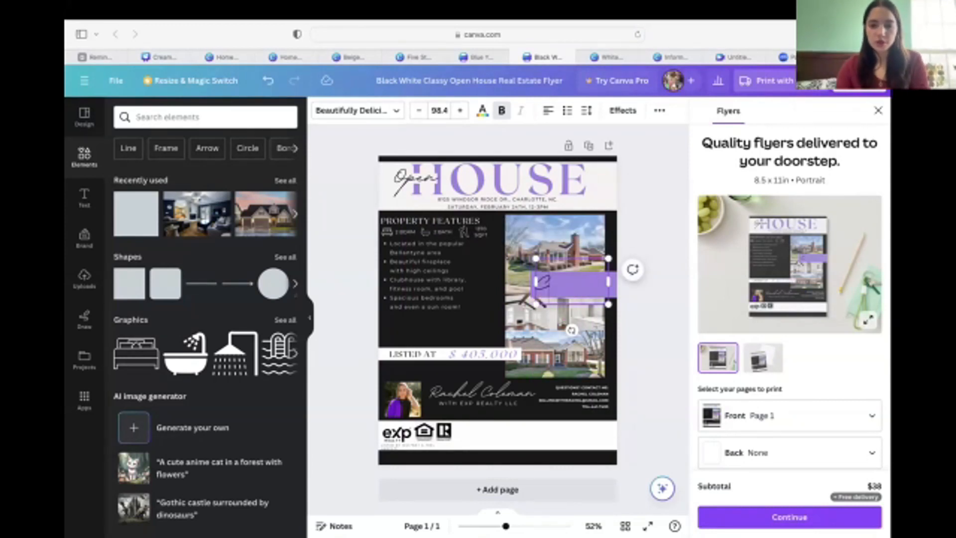
{"action": "type", "text": "o"}
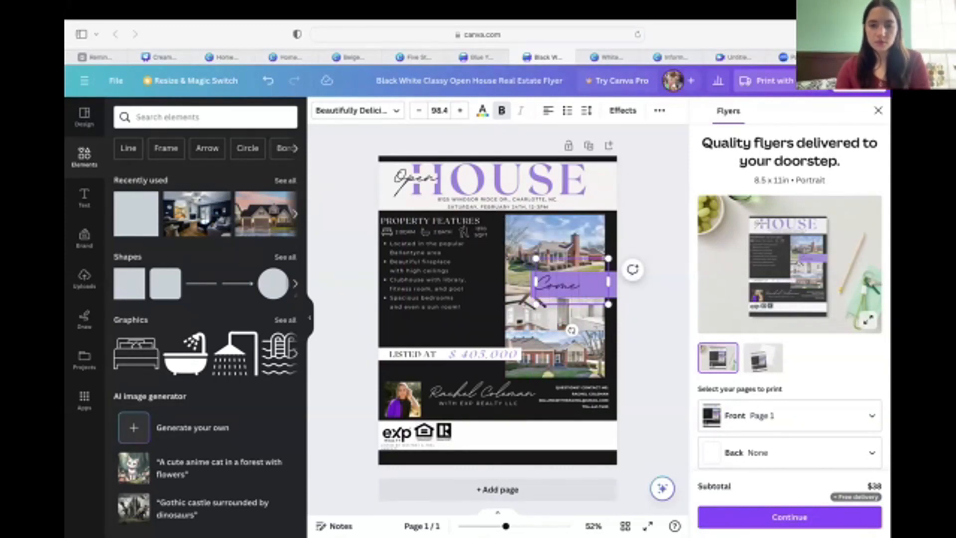
{"action": "type", "text": "me"}
{"action": "key", "text": "Return"}
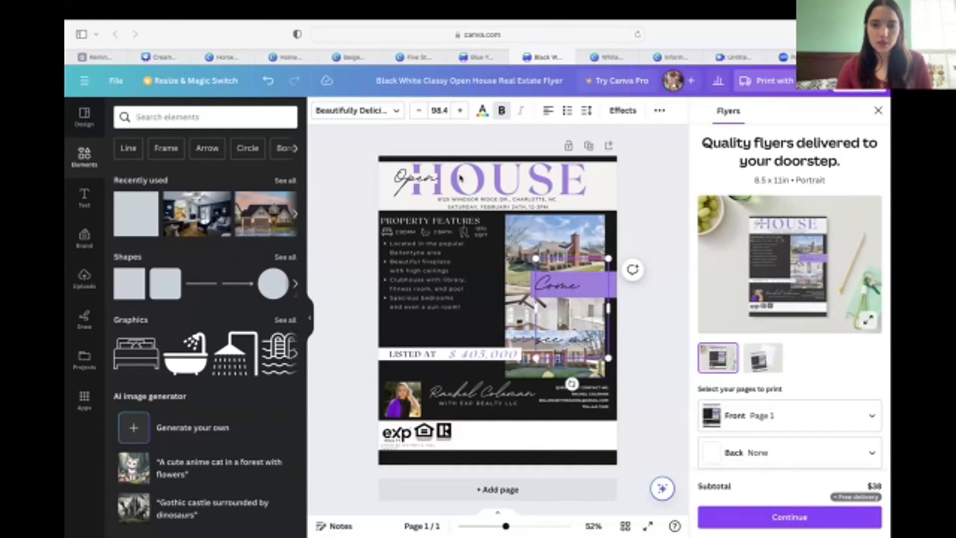
Set the "Come see me" text size to 70 and fit it on one line inside the purple banner.
{"action": "left_click", "coordinate": [419, 111]}
{"action": "left_click", "coordinate": [419, 110]}
{"action": "left_click", "coordinate": [418, 110]}
{"action": "left_click", "coordinate": [419, 110]}
{"action": "left_click", "coordinate": [416, 111]}
{"action": "left_click", "coordinate": [439, 110]}
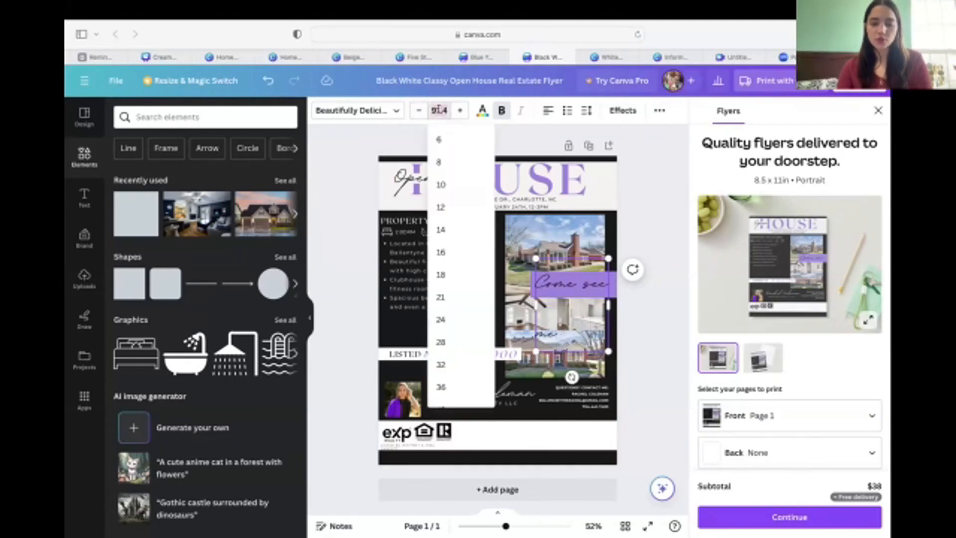
{"action": "type", "text": "70"}
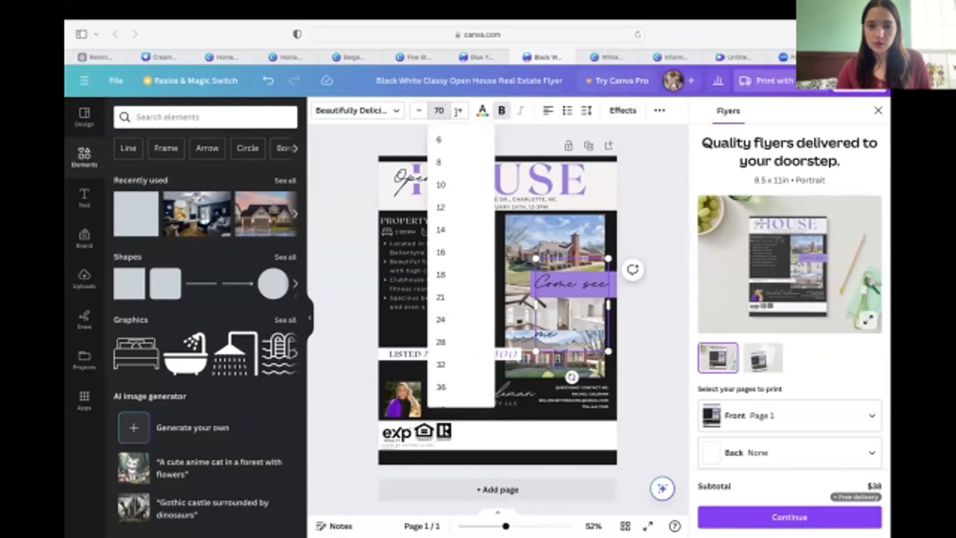
{"action": "key", "text": "Return"}
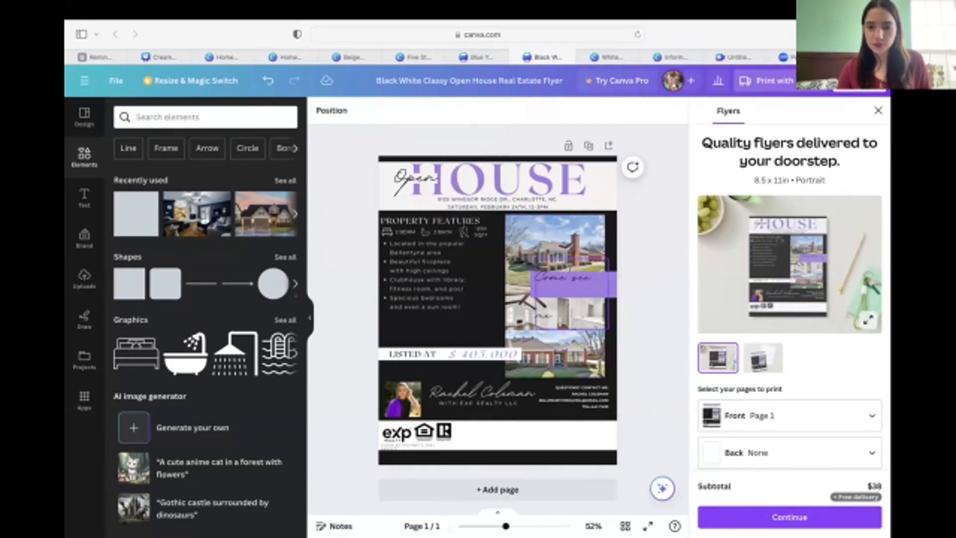
{"action": "left_click", "coordinate": [598, 297]}
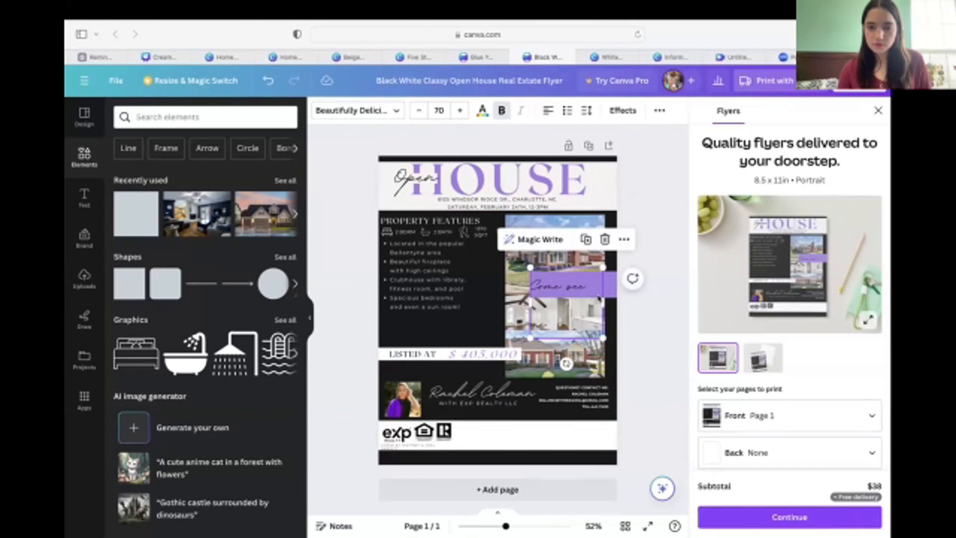
{"action": "left_click_drag", "start_coordinate": [600, 302], "coordinate": [608, 286]}
{"action": "left_click", "coordinate": [655, 241]}
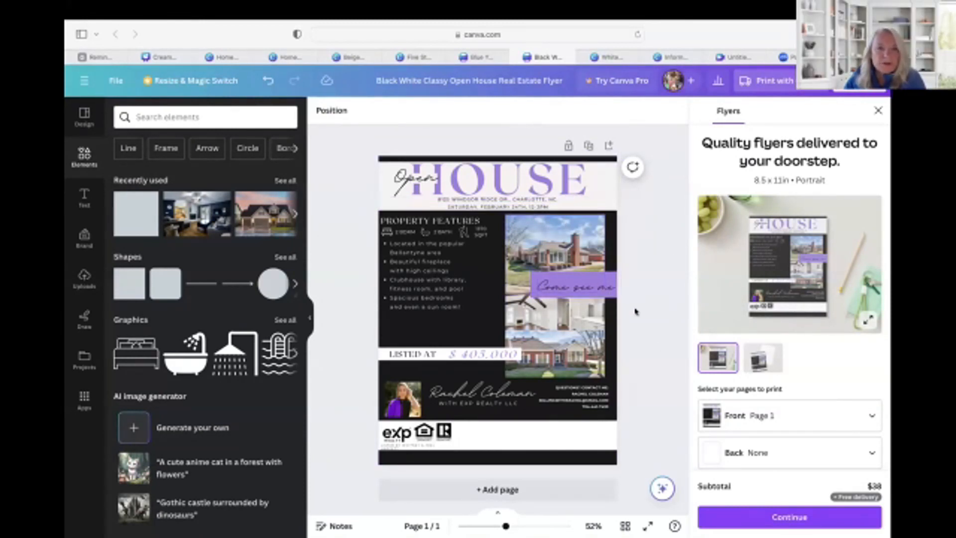
{"action": "left_click", "coordinate": [441, 177]}
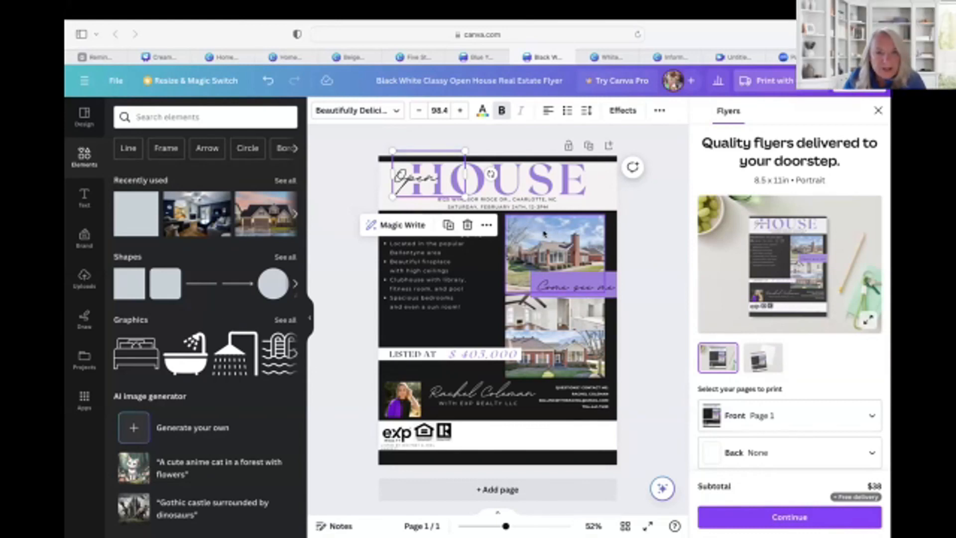
{"action": "left_click", "coordinate": [408, 225]}
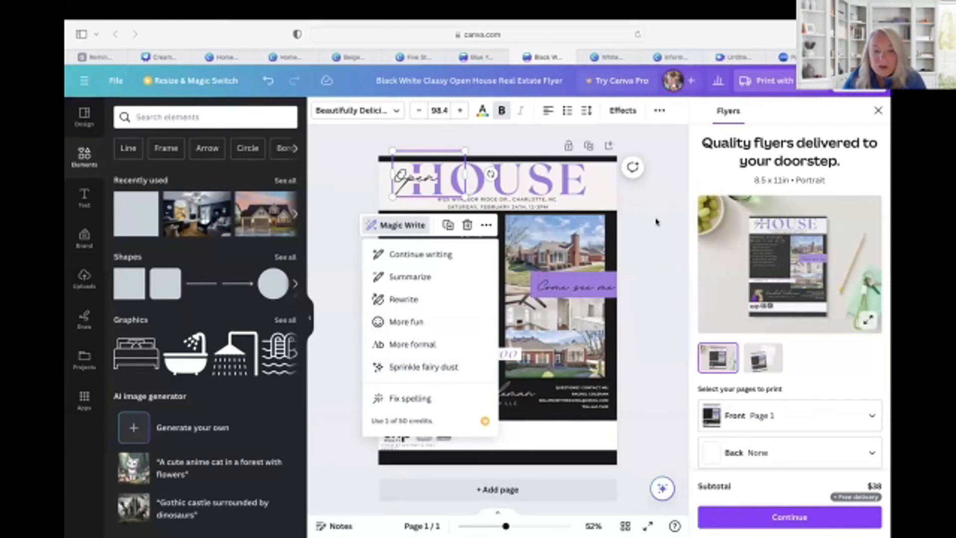
{"action": "left_click", "coordinate": [666, 301]}
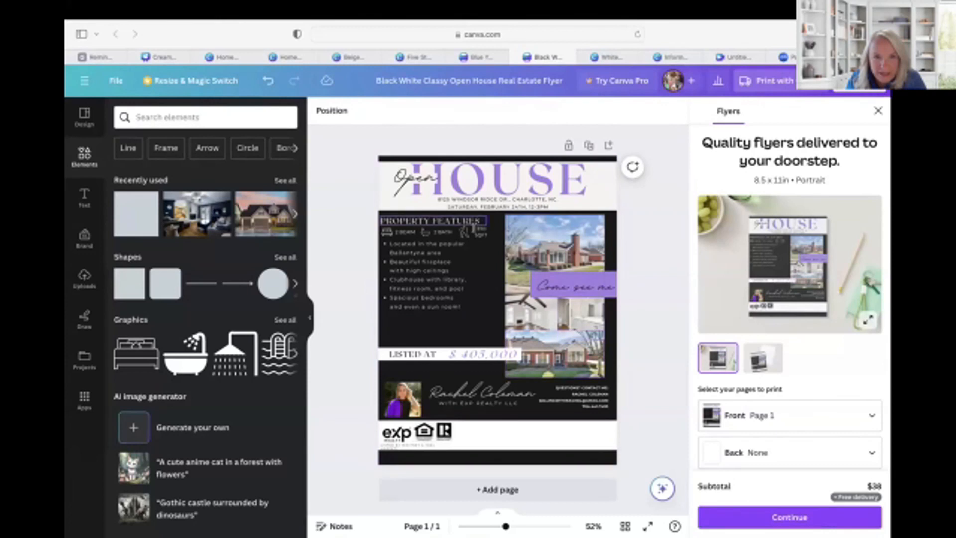
Enlarge the outlined feet icon in the property features row and search the graphics library for "Feet".
{"action": "left_click", "coordinate": [464, 231]}
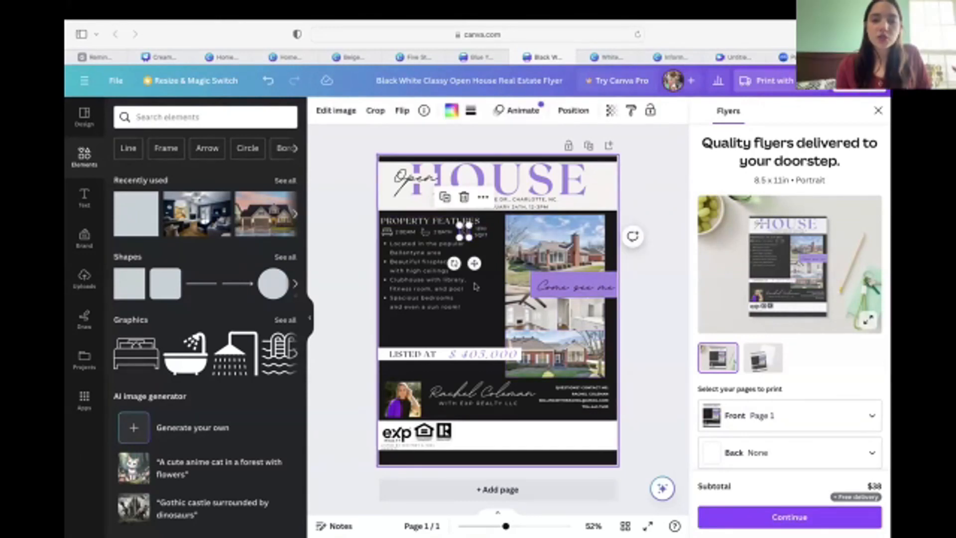
{"action": "left_click_drag", "start_coordinate": [469, 238], "coordinate": [519, 314]}
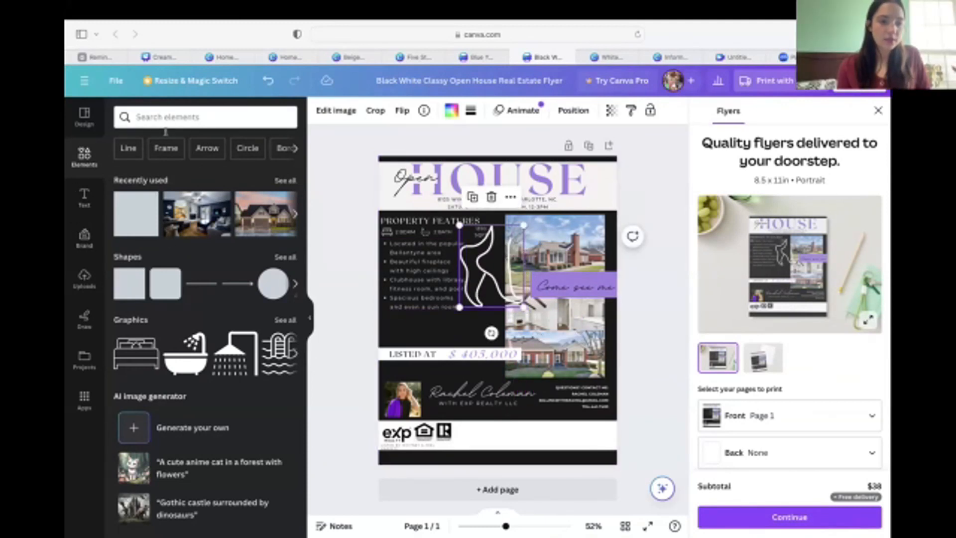
{"action": "left_click", "coordinate": [171, 120]}
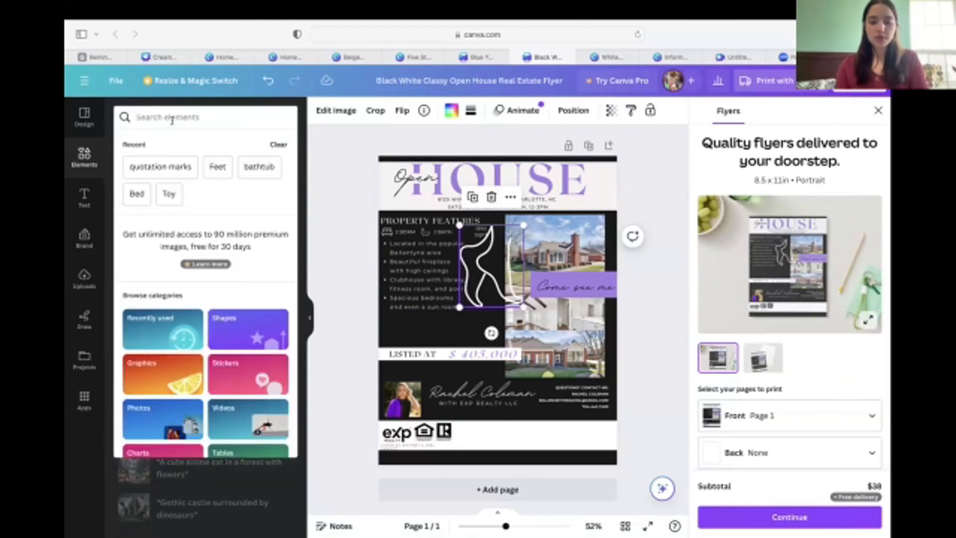
{"action": "type", "text": "fo"}
{"action": "key", "text": "BackSpace"}
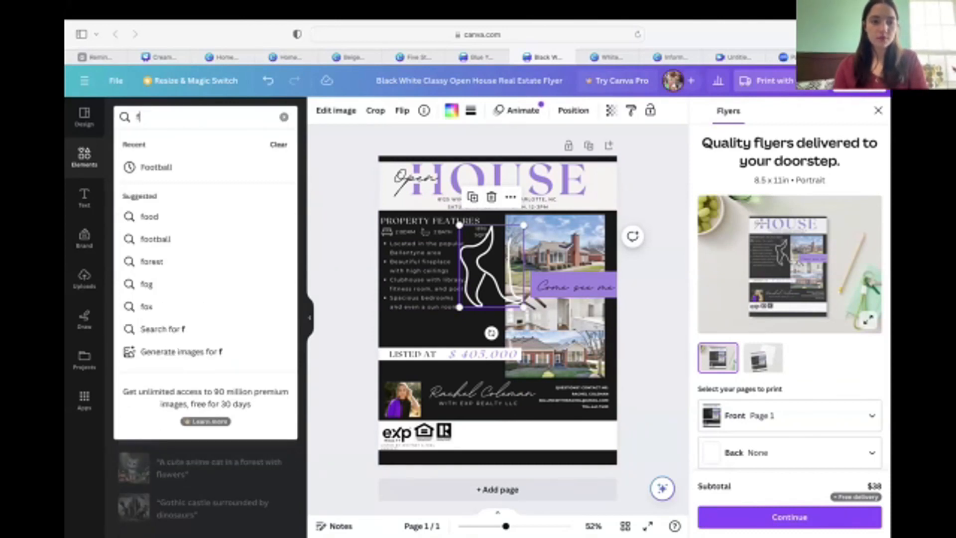
{"action": "type", "text": "e"}
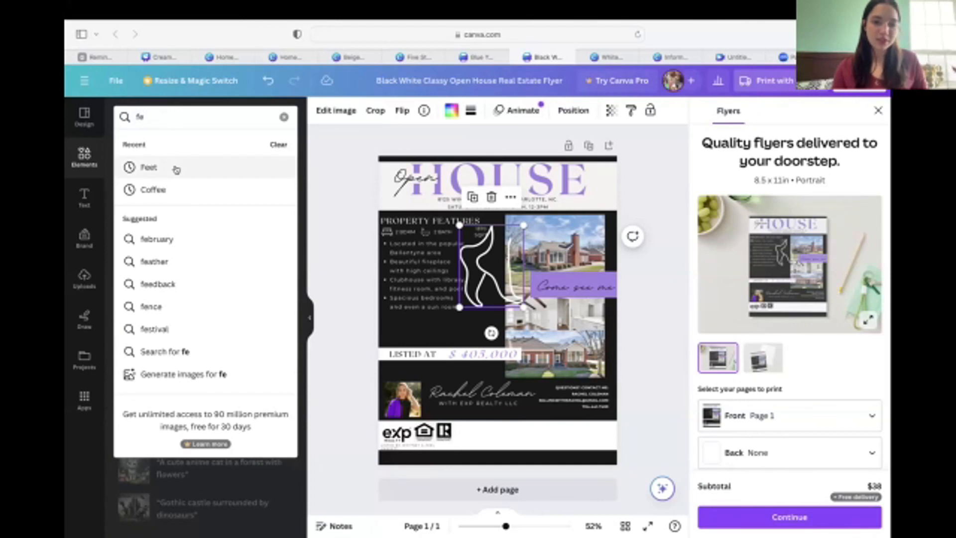
{"action": "left_click", "coordinate": [176, 168]}
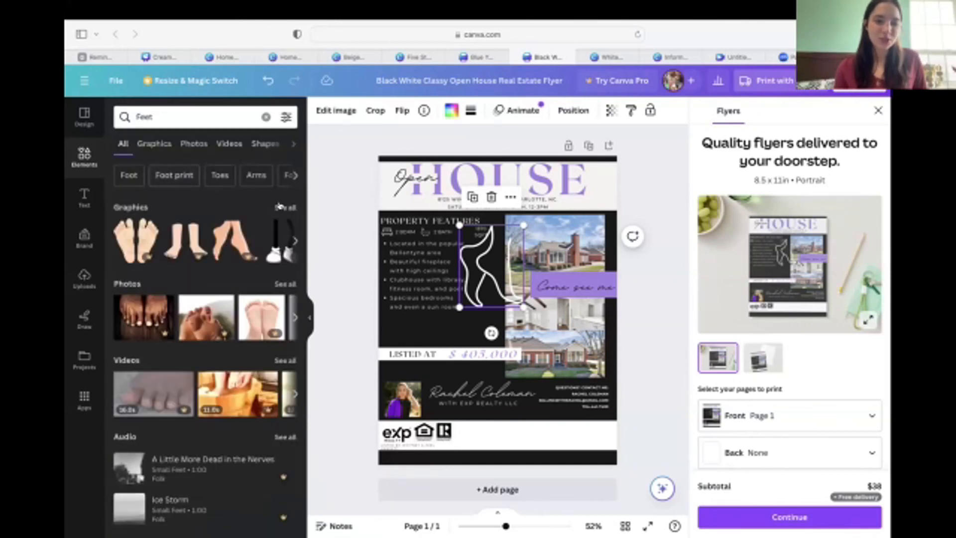
{"action": "left_click", "coordinate": [281, 206]}
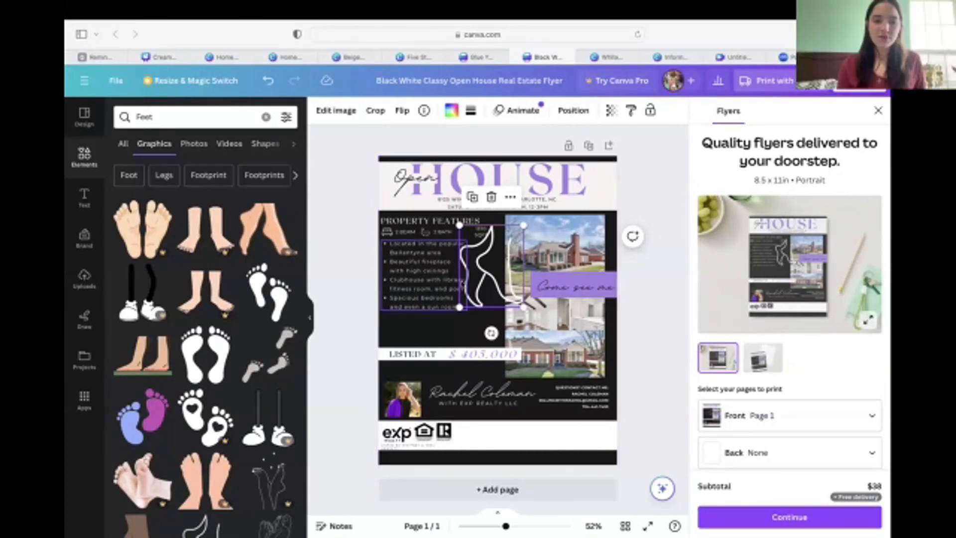
Add the footprint trail graphic, recolour it with the off-white document colour and shrink it into the features row beside the square footage.
{"action": "left_click", "coordinate": [279, 361]}
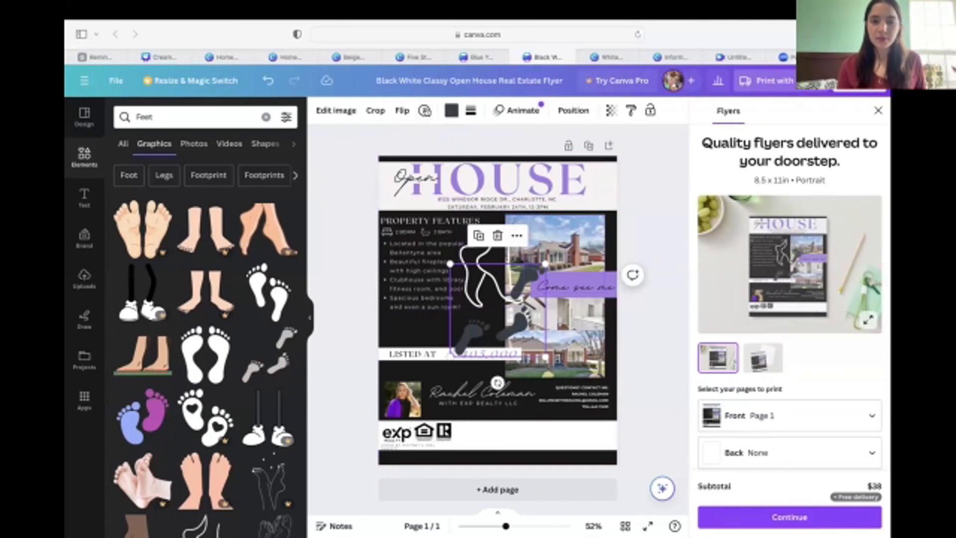
{"action": "left_click", "coordinate": [451, 115]}
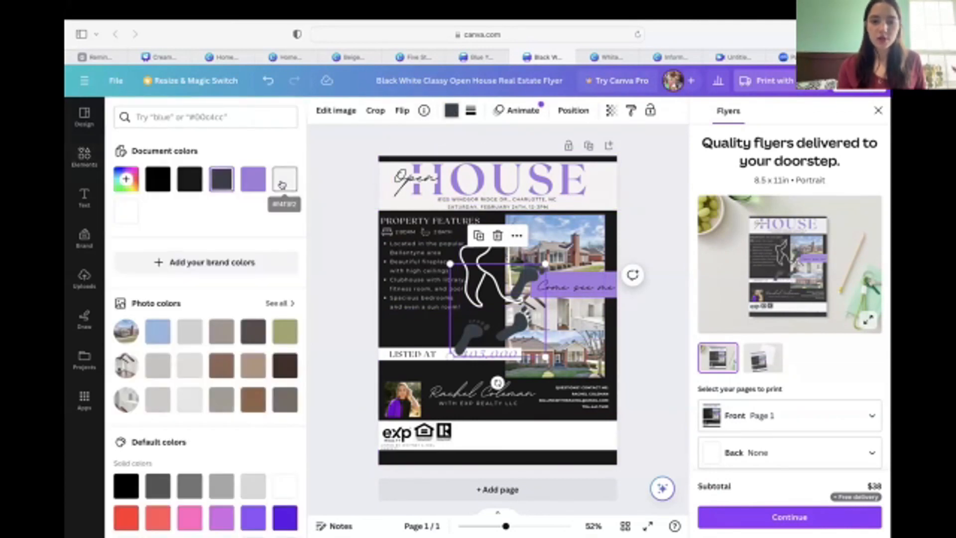
{"action": "left_click", "coordinate": [285, 180]}
{"action": "left_click_drag", "start_coordinate": [545, 356], "coordinate": [472, 266]}
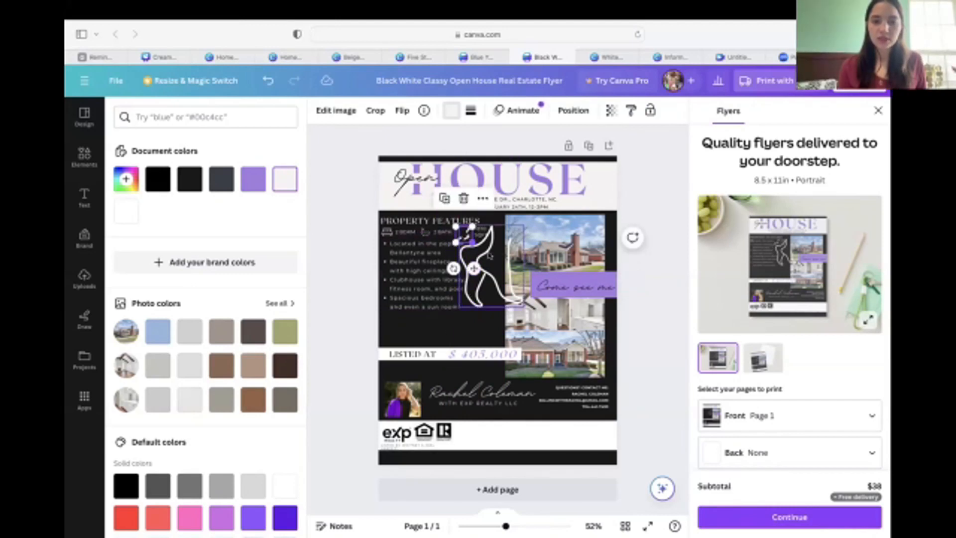
Delete the enlarged feet outline and align the small footprints icon between "2 BATH" and the square footage text.
{"action": "left_click", "coordinate": [484, 251]}
{"action": "left_click", "coordinate": [490, 197]}
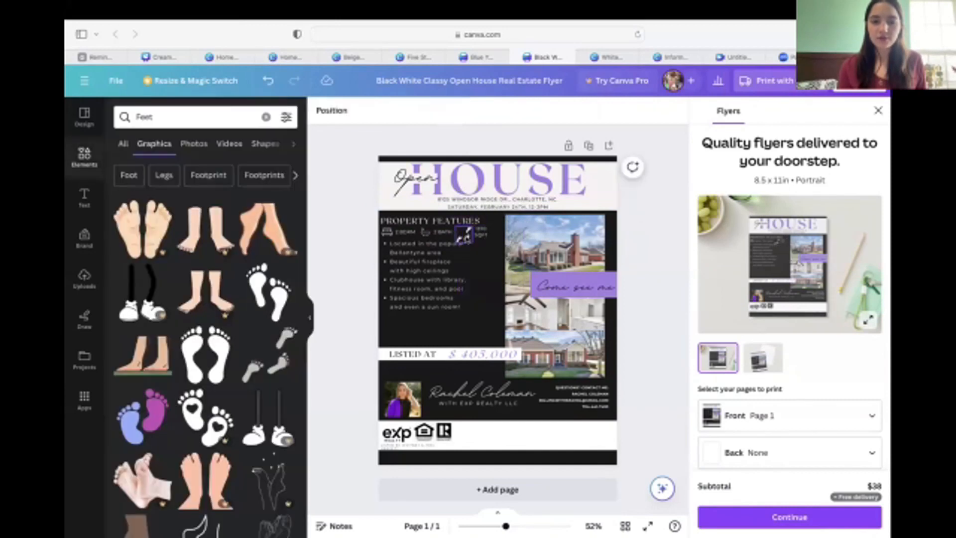
{"action": "left_click", "coordinate": [464, 238]}
{"action": "left_click_drag", "start_coordinate": [469, 241], "coordinate": [467, 240]}
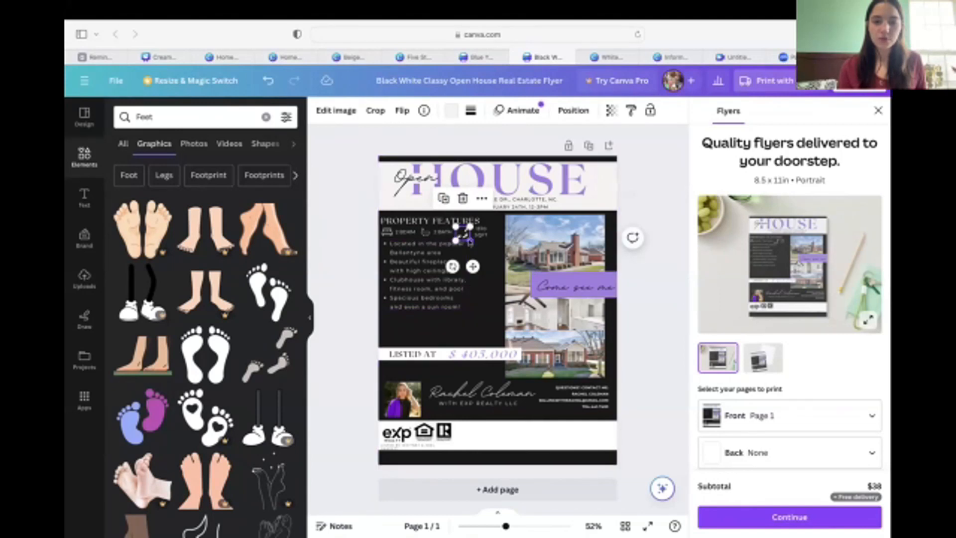
{"action": "left_click_drag", "start_coordinate": [470, 243], "coordinate": [468, 243]}
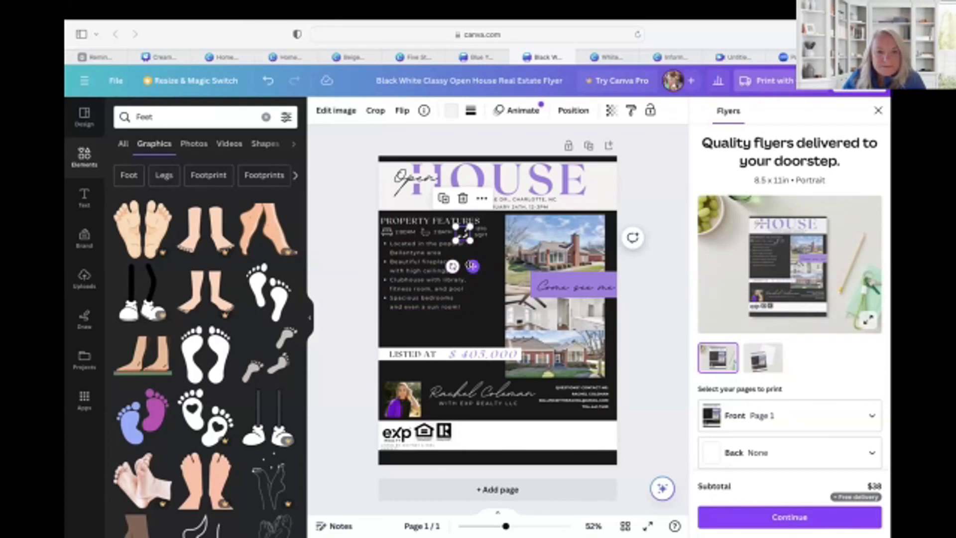
{"action": "left_click_drag", "start_coordinate": [469, 264], "coordinate": [469, 262]}
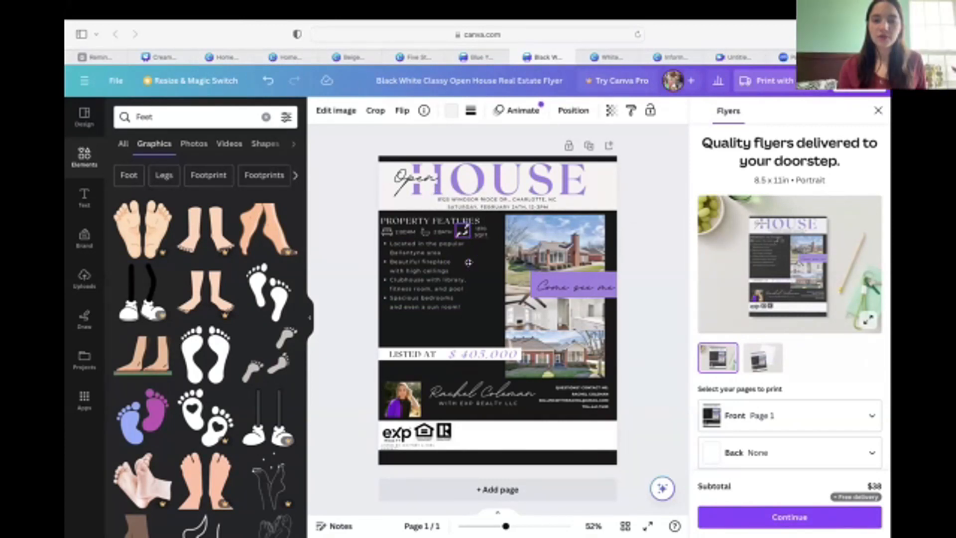
{"action": "left_click_drag", "start_coordinate": [468, 262], "coordinate": [468, 262]}
{"action": "left_click", "coordinate": [490, 266]}
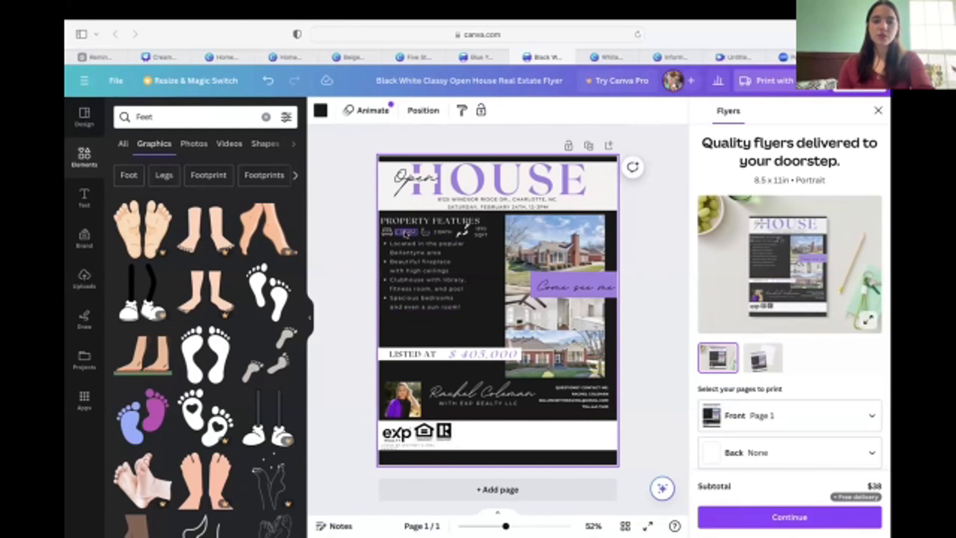
{"action": "left_click", "coordinate": [461, 233]}
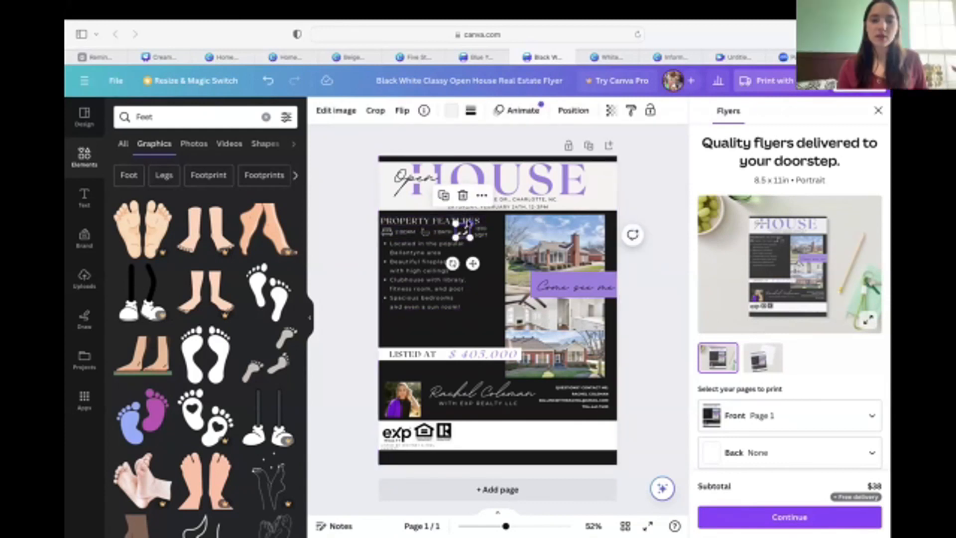
{"action": "left_click", "coordinate": [658, 186]}
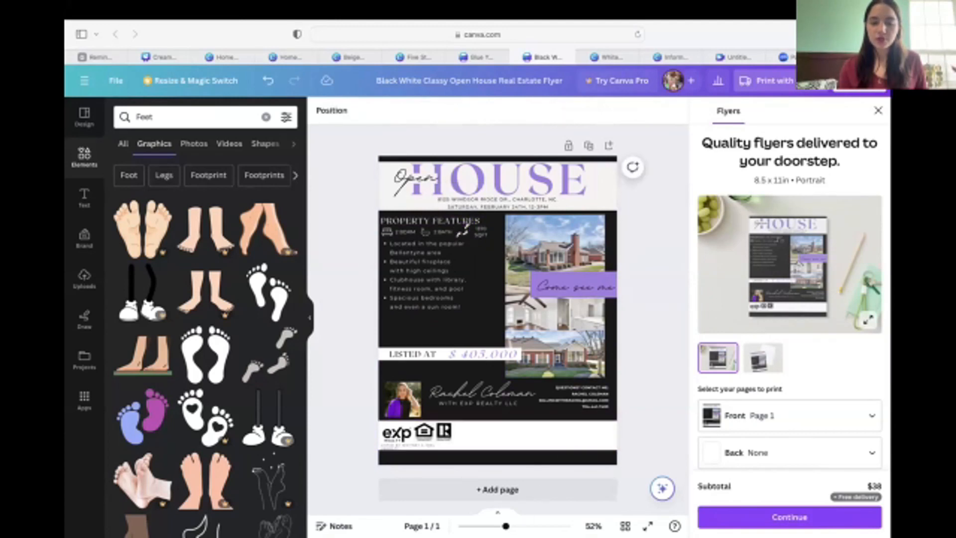
Shrink the footprints icon slightly and place it below the "PROPERTY FEATURES" heading, close to the square footage text.
{"action": "scroll", "coordinate": [494, 303], "scroll_direction": "up", "scroll_amount": 10}
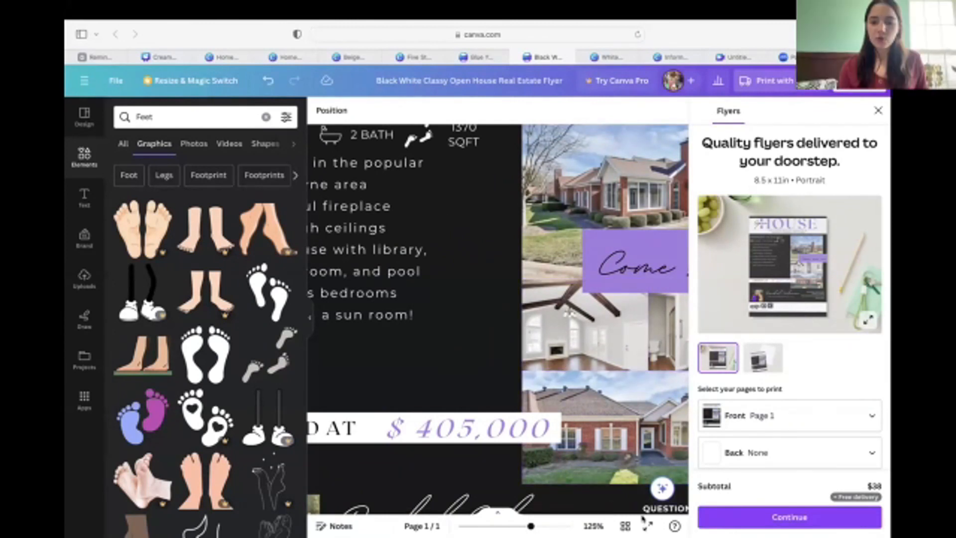
{"action": "scroll", "coordinate": [557, 386], "scroll_direction": "left", "scroll_amount": 5}
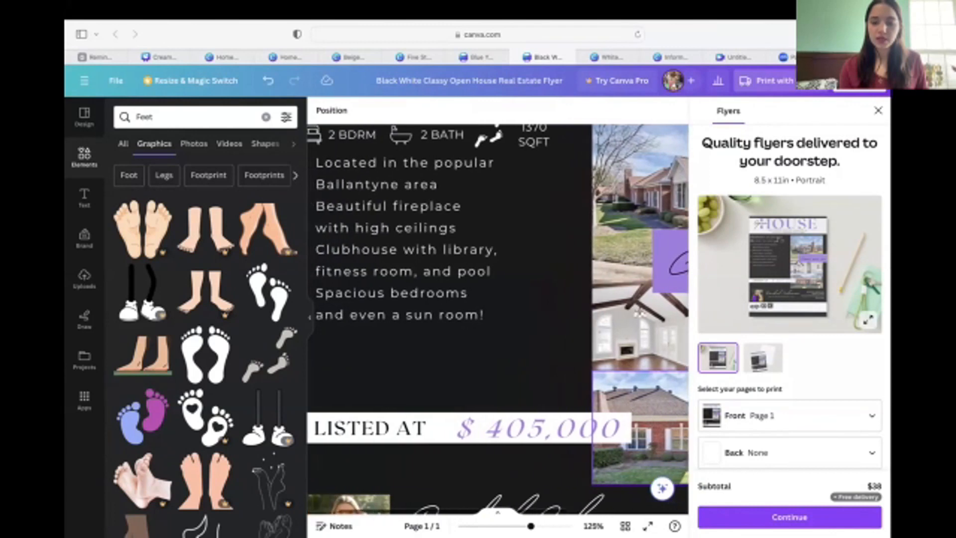
{"action": "scroll", "coordinate": [500, 318], "scroll_direction": "up", "scroll_amount": 5}
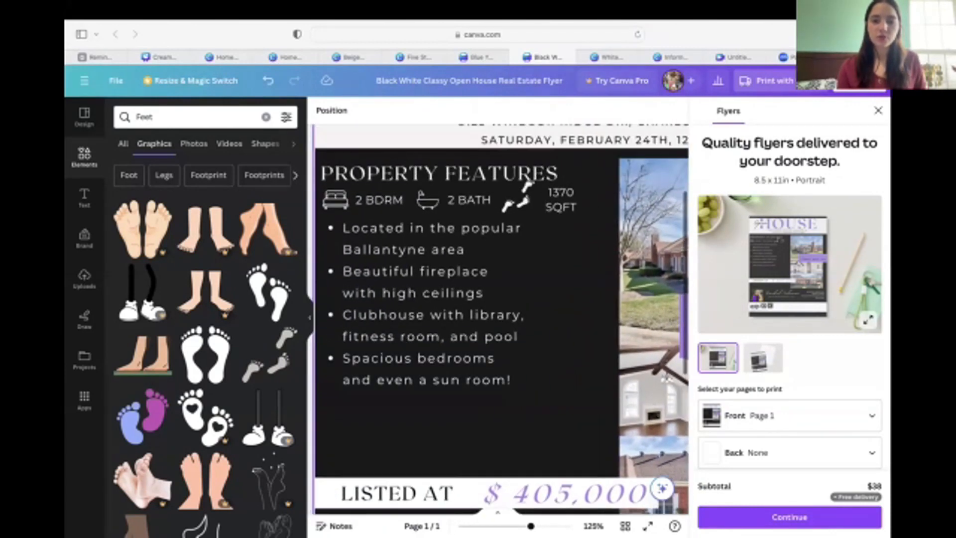
{"action": "scroll", "coordinate": [400, 267], "scroll_direction": "right", "scroll_amount": 3}
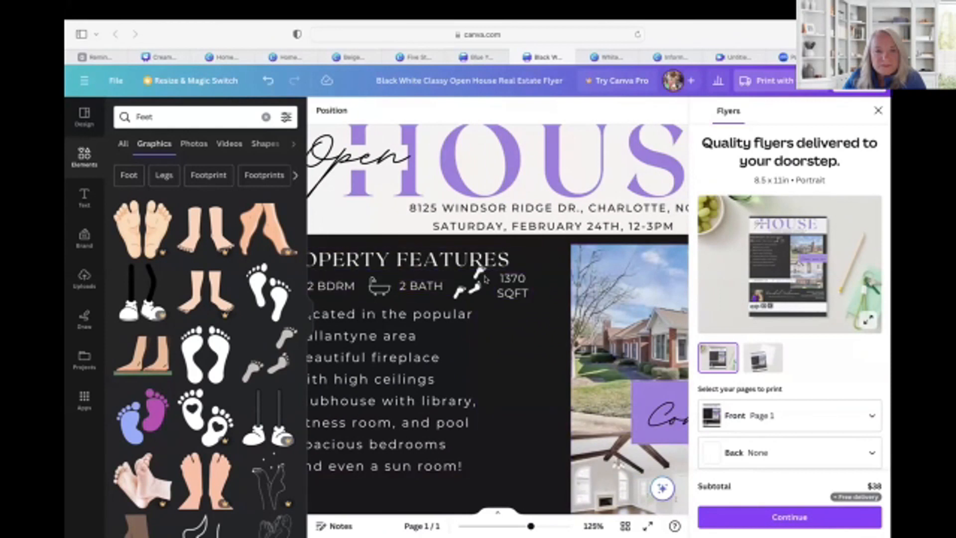
{"action": "left_click", "coordinate": [478, 278]}
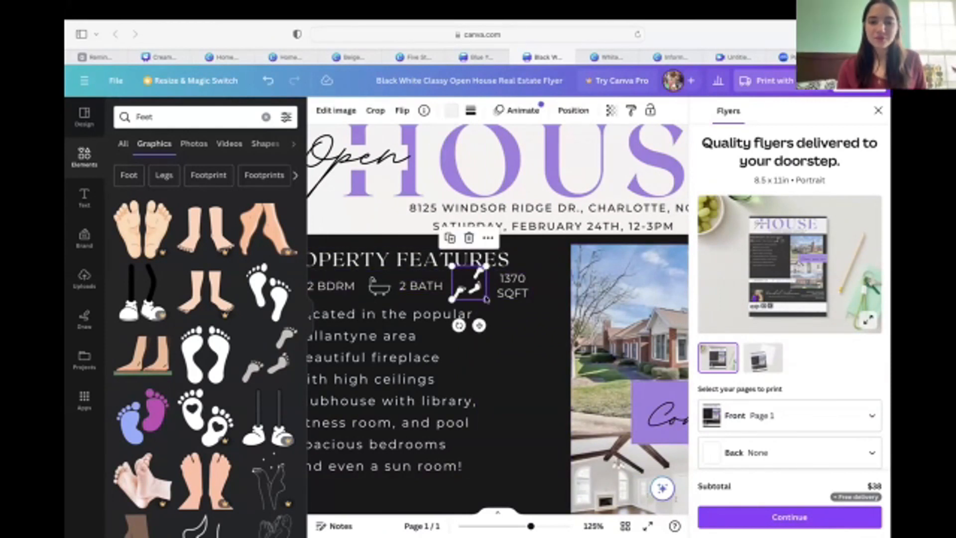
{"action": "left_click_drag", "start_coordinate": [485, 299], "coordinate": [478, 288]}
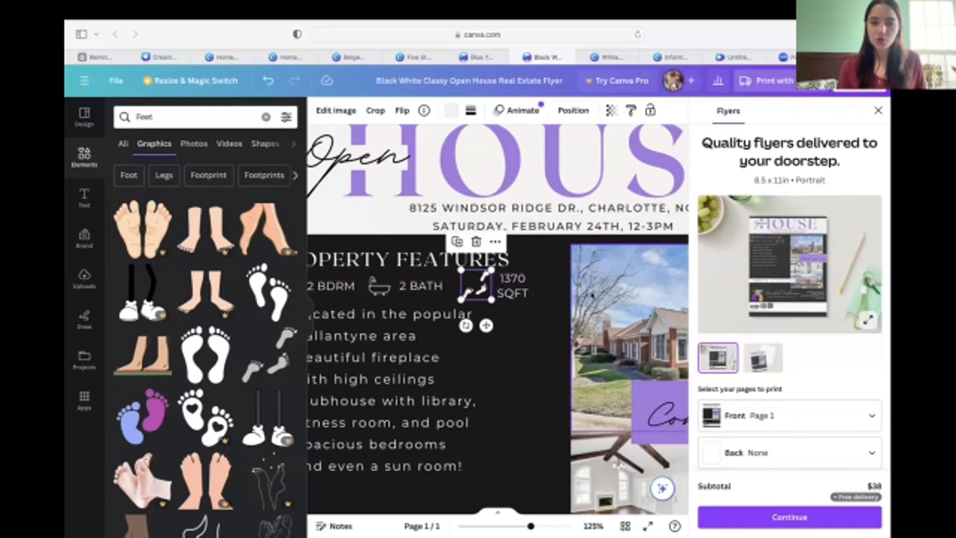
{"action": "left_click", "coordinate": [547, 257]}
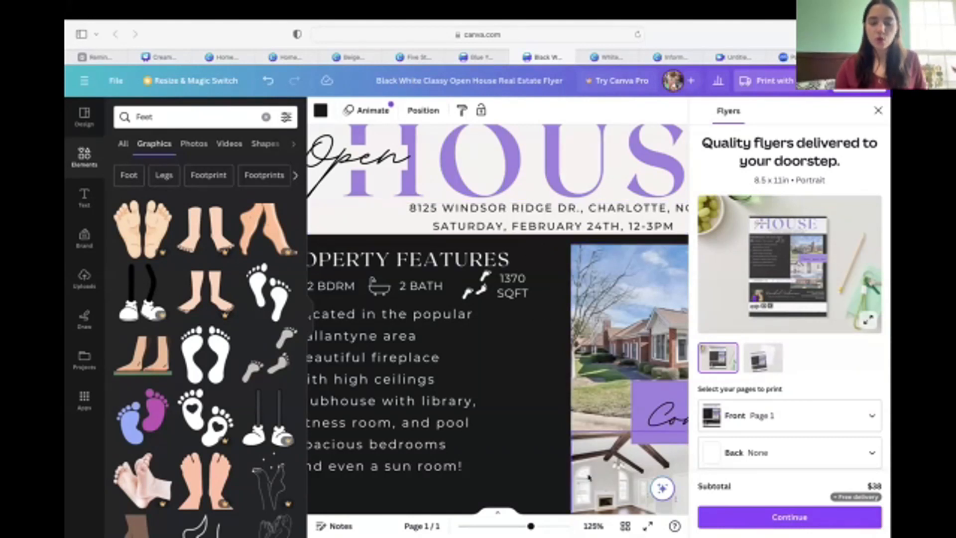
Change the "Open" title text to the Holiday font and scale it down to size 85.9.
{"action": "left_click_drag", "start_coordinate": [529, 525], "coordinate": [510, 525]}
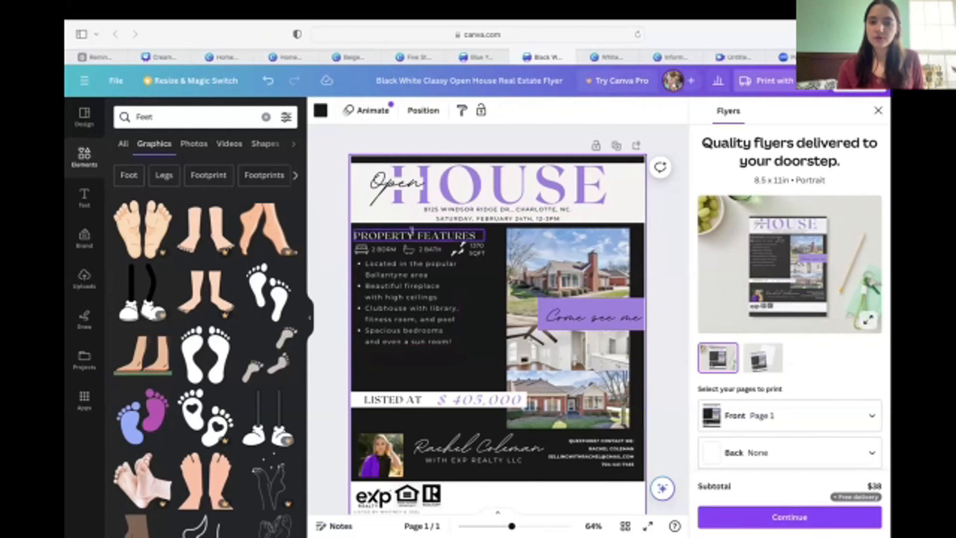
{"action": "left_click", "coordinate": [396, 181]}
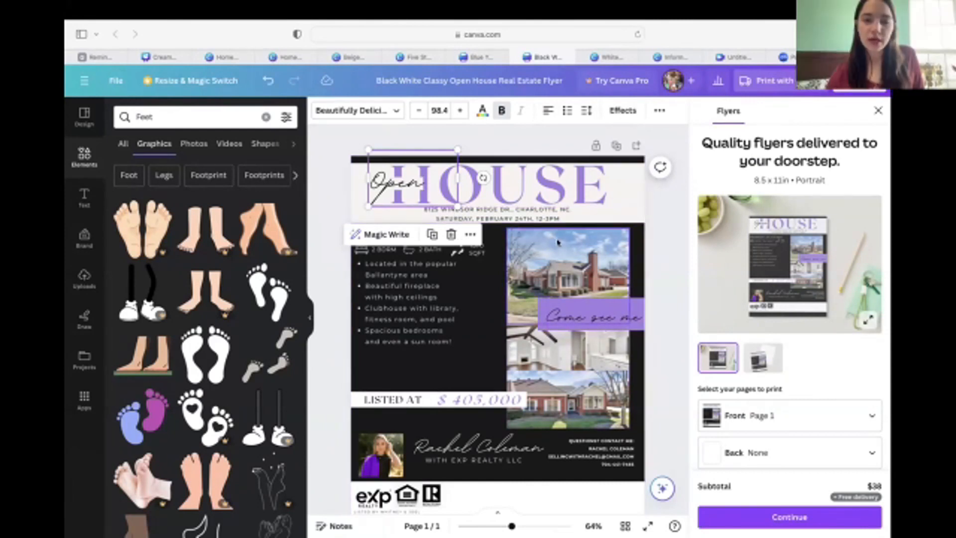
{"action": "left_click", "coordinate": [386, 111]}
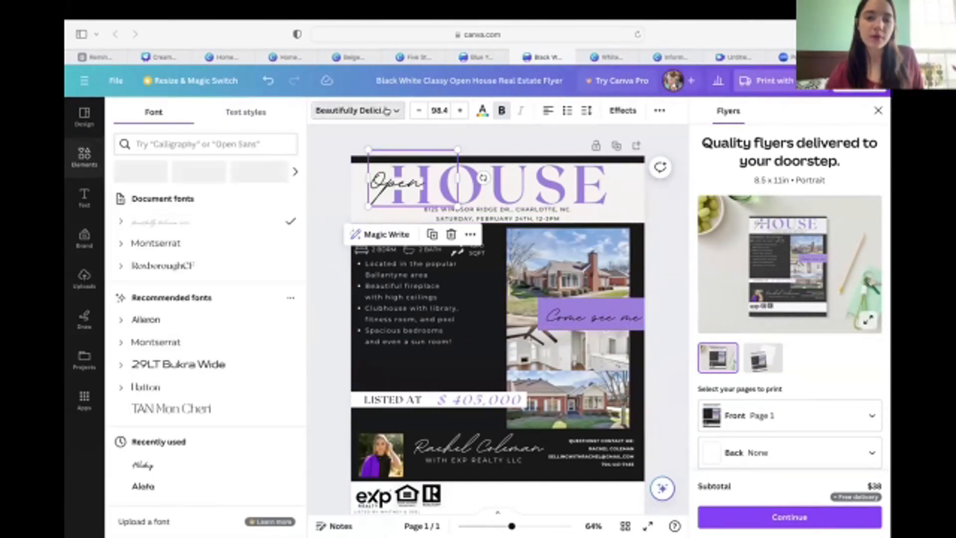
{"action": "left_click", "coordinate": [199, 139]}
{"action": "type", "text": "holiday"}
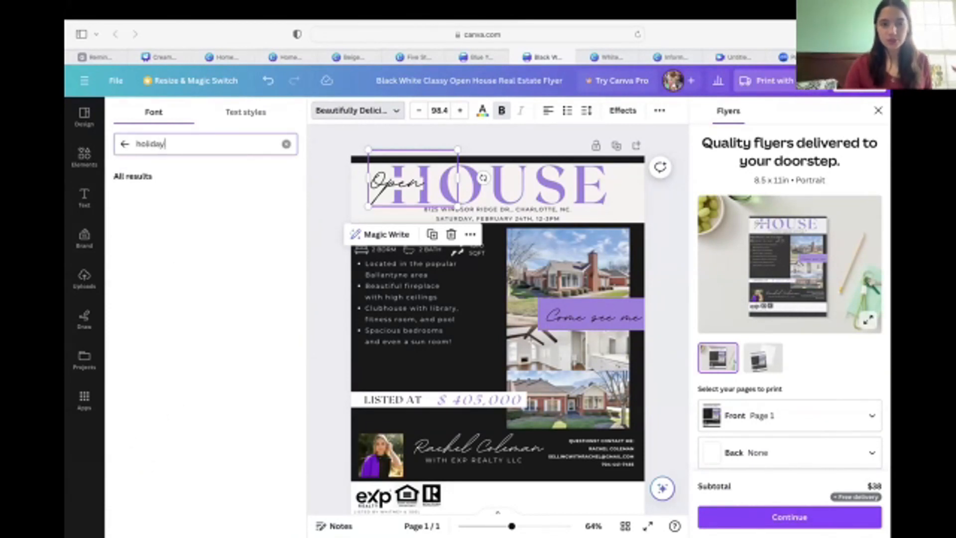
{"action": "left_click", "coordinate": [141, 200]}
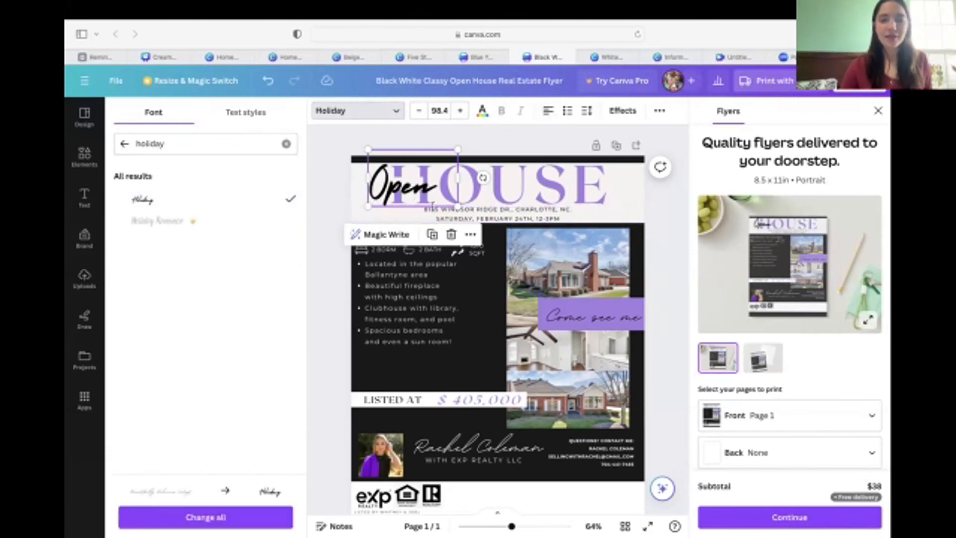
{"action": "left_click_drag", "start_coordinate": [456, 209], "coordinate": [446, 200]}
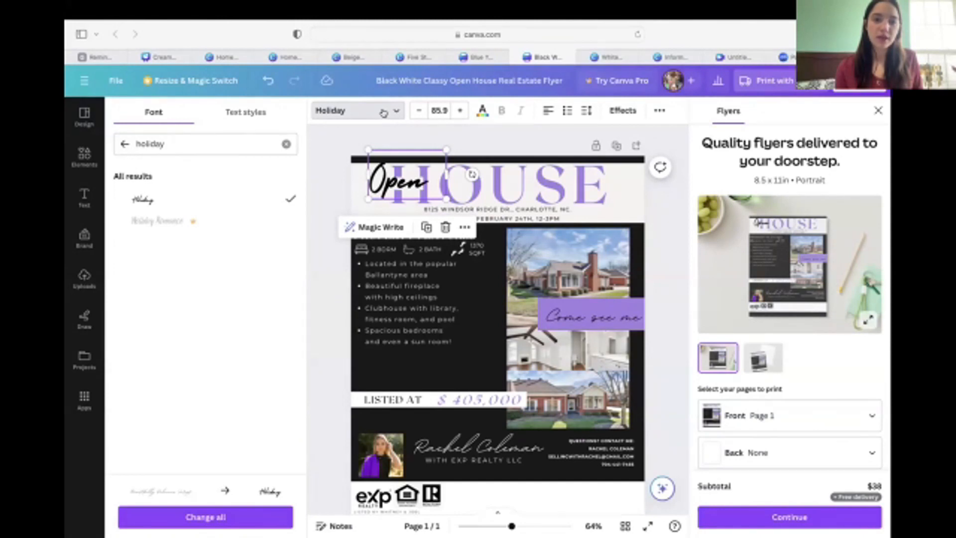
Search the fonts for "cursive", try Feeling Passionate on the "Open" title text and switch it to Handelson Three.
{"action": "left_click", "coordinate": [125, 144]}
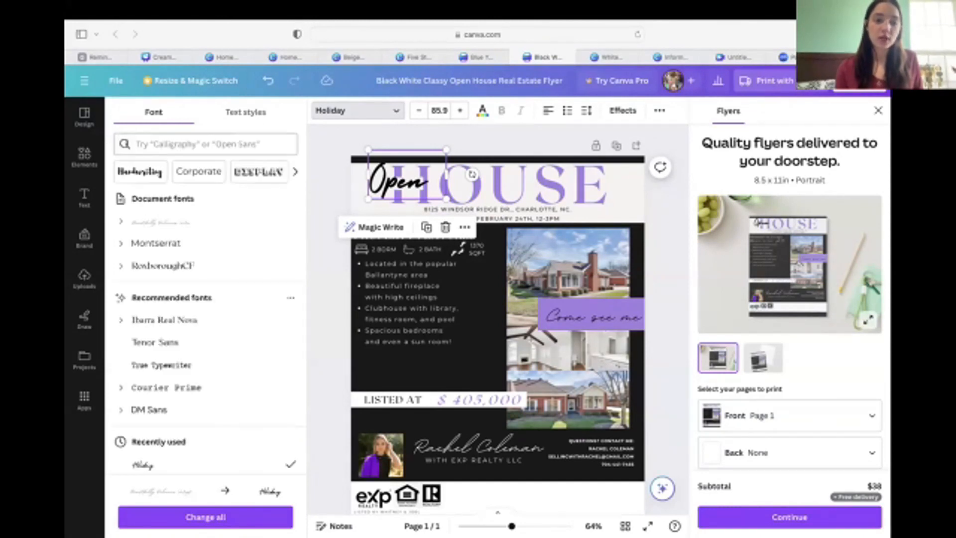
{"action": "left_click", "coordinate": [255, 144]}
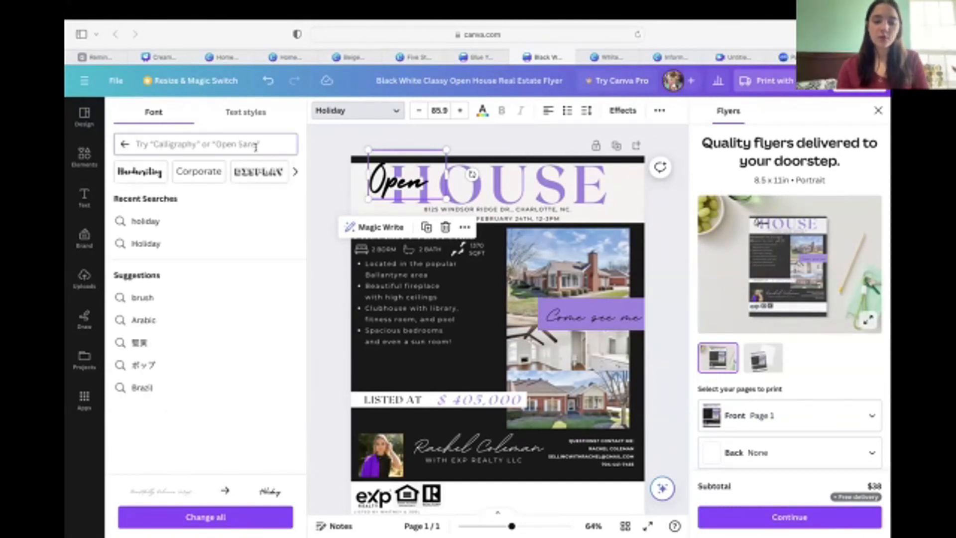
{"action": "type", "text": "cursive"}
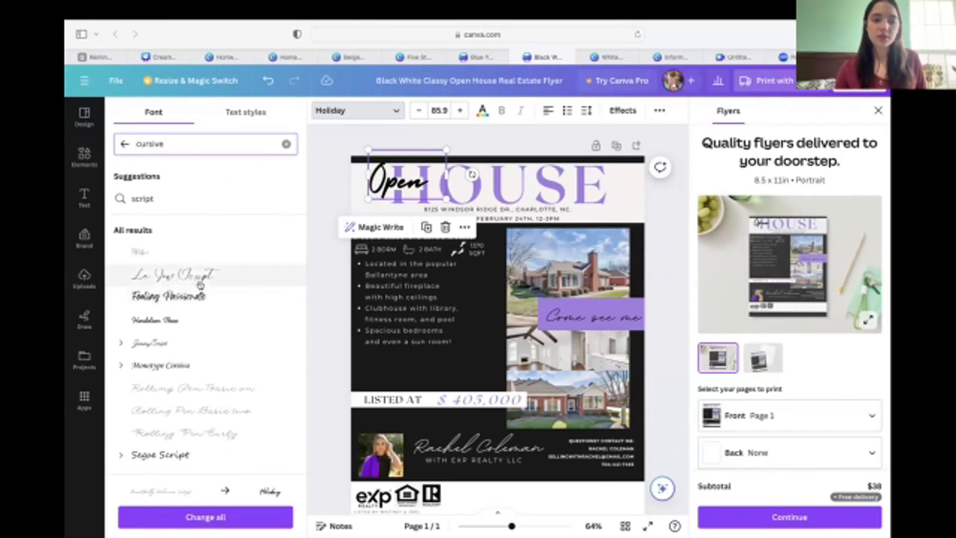
{"action": "left_click", "coordinate": [167, 295]}
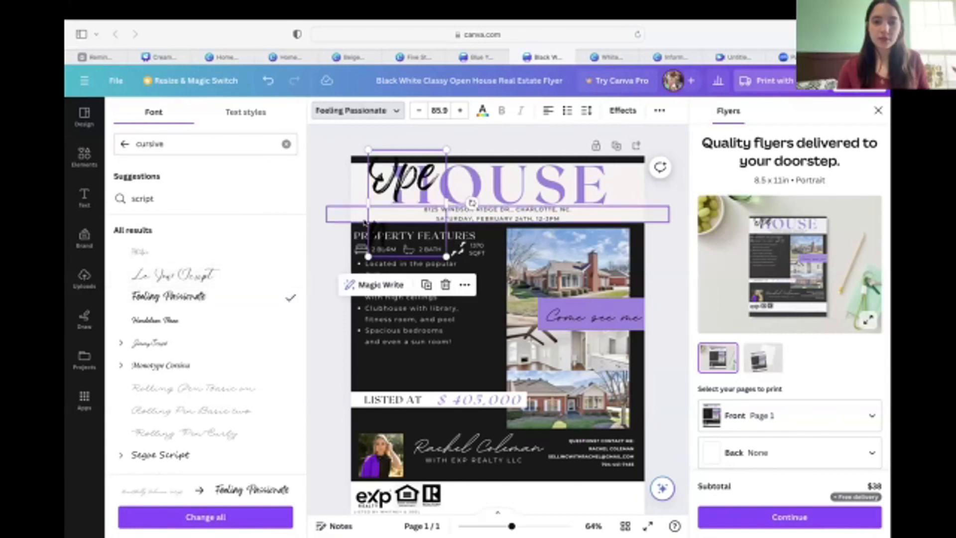
{"action": "left_click", "coordinate": [189, 274]}
{"action": "left_click", "coordinate": [192, 321]}
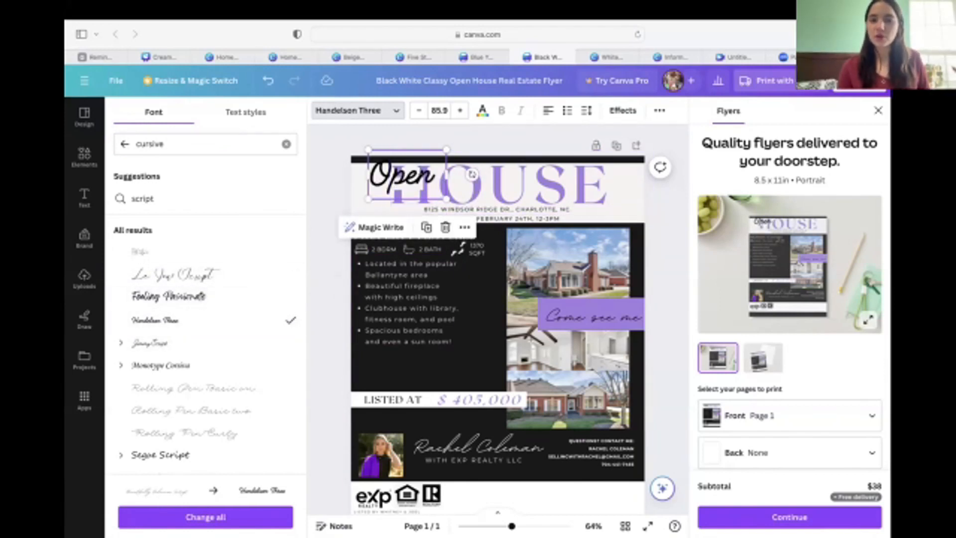
Move the "Open" title text slightly down and to the left over the "H" of "HOUSE", and close the font list.
{"action": "left_click_drag", "start_coordinate": [472, 175], "coordinate": [468, 180]}
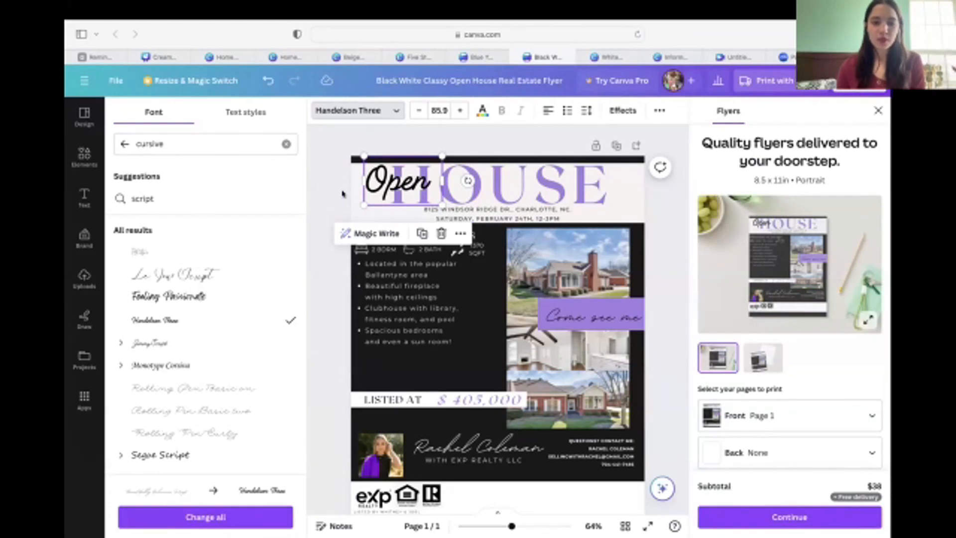
{"action": "left_click", "coordinate": [354, 111]}
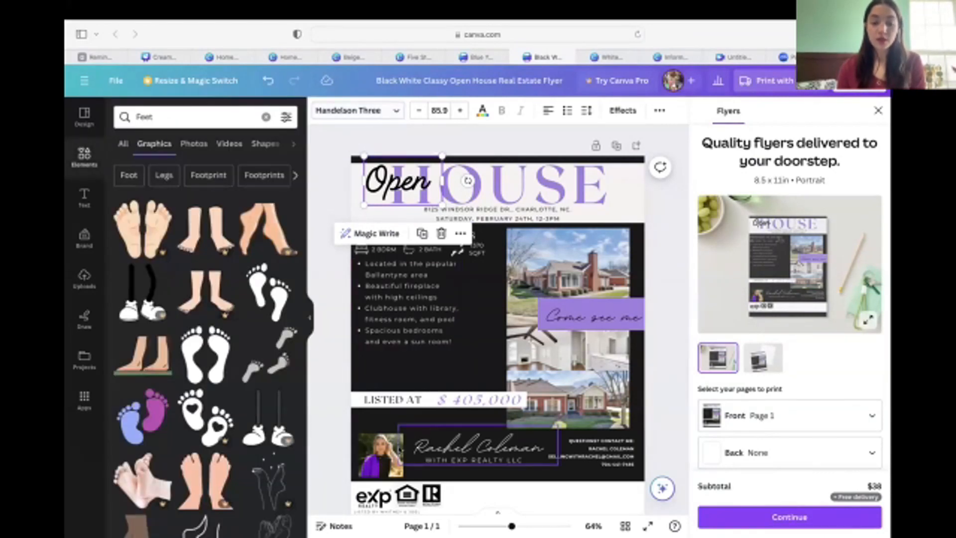
{"action": "left_click", "coordinate": [381, 453]}
{"action": "left_click", "coordinate": [569, 422]}
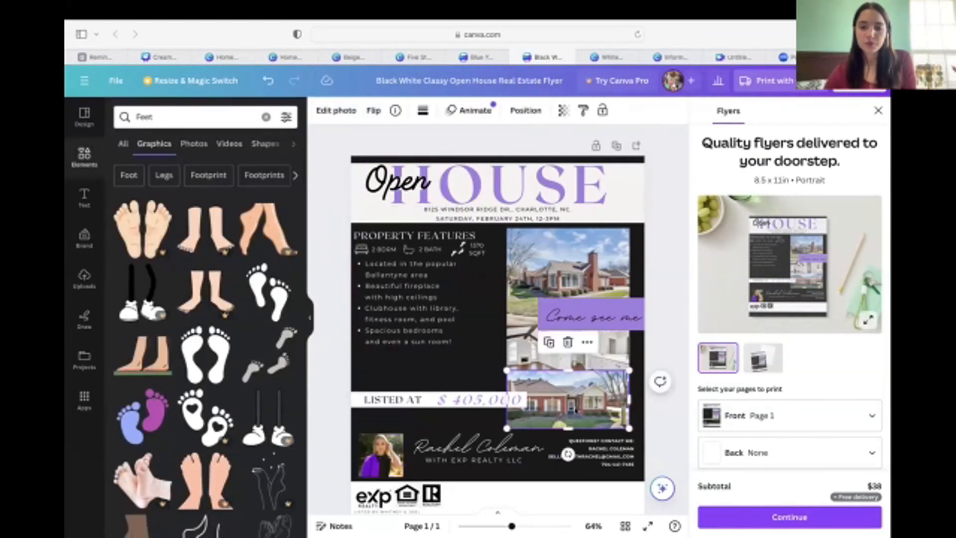
Browse the frame elements in place of the "Feet" search and add a star frame to the middle of the flyer.
{"action": "left_click", "coordinate": [84, 197]}
{"action": "left_click", "coordinate": [84, 157]}
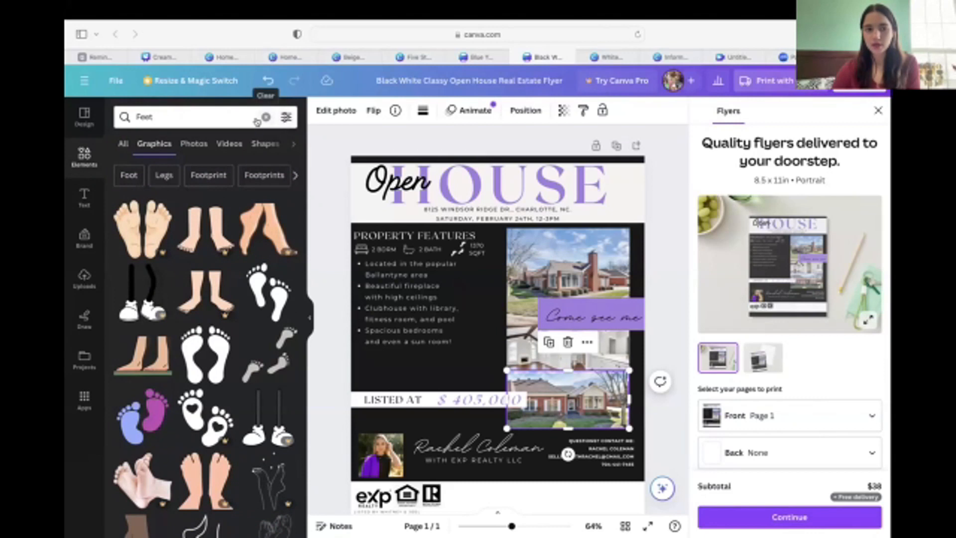
{"action": "left_click", "coordinate": [265, 117]}
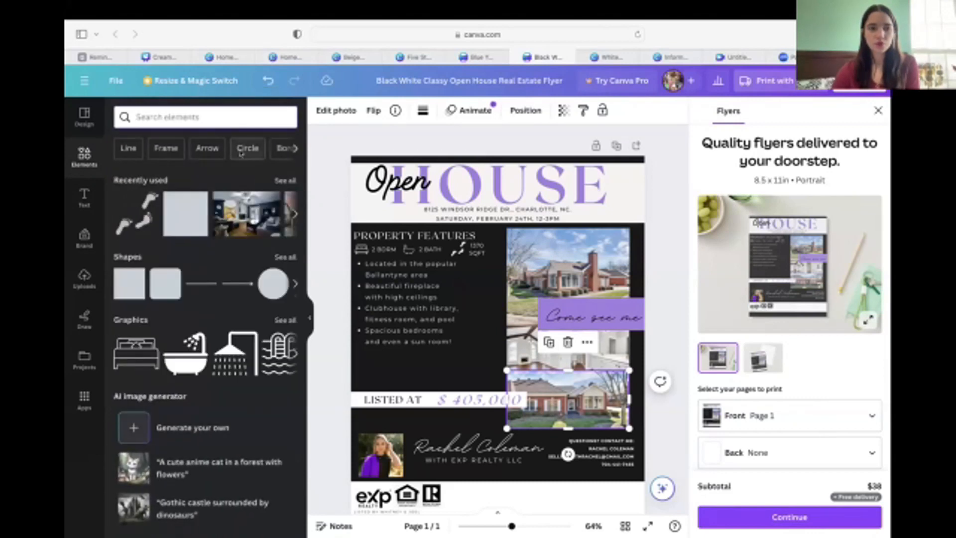
{"action": "left_click", "coordinate": [165, 148]}
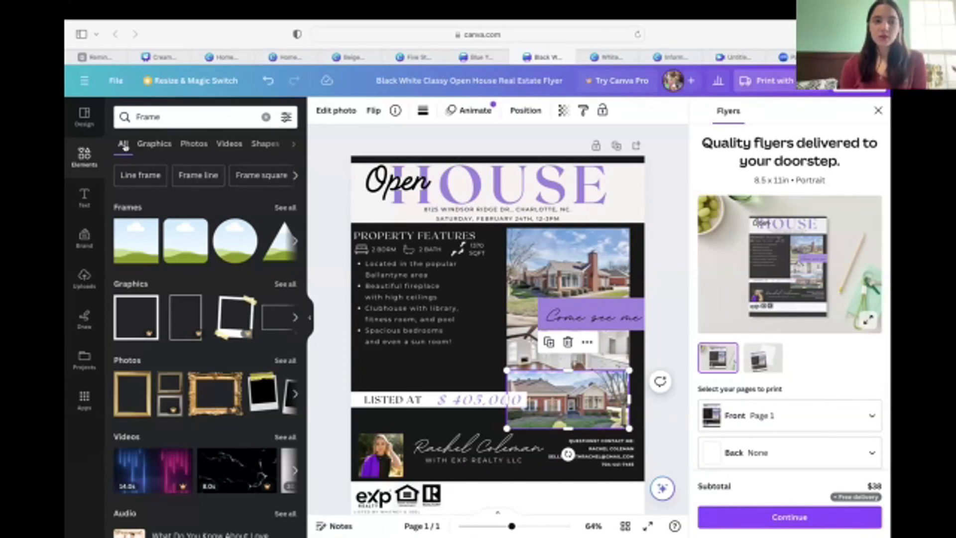
{"action": "left_click", "coordinate": [279, 207]}
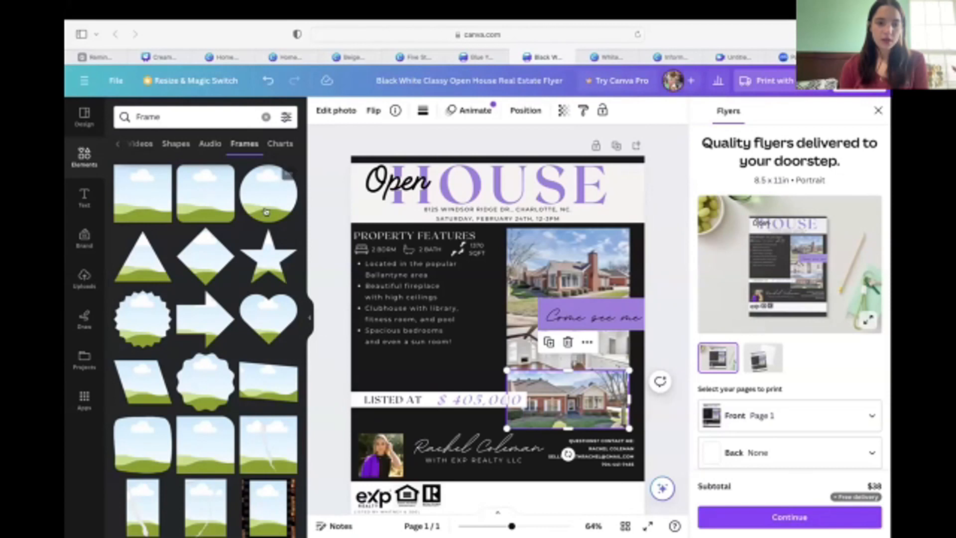
{"action": "left_click", "coordinate": [288, 259]}
{"action": "left_click_drag", "start_coordinate": [288, 259], "coordinate": [475, 303]}
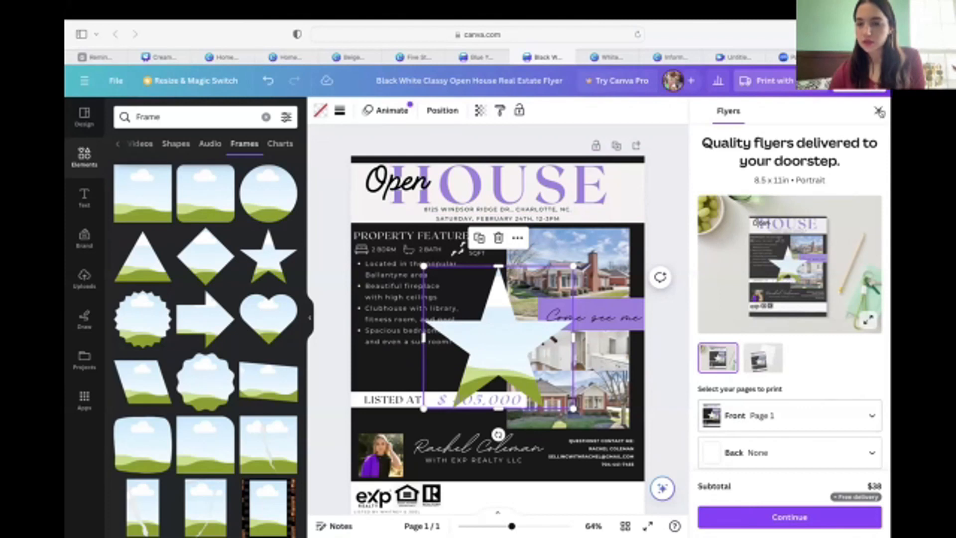
Close the flyer printing offer and fill the star frame with blue from the photo colors, switching it to light grey.
{"action": "left_click", "coordinate": [878, 111]}
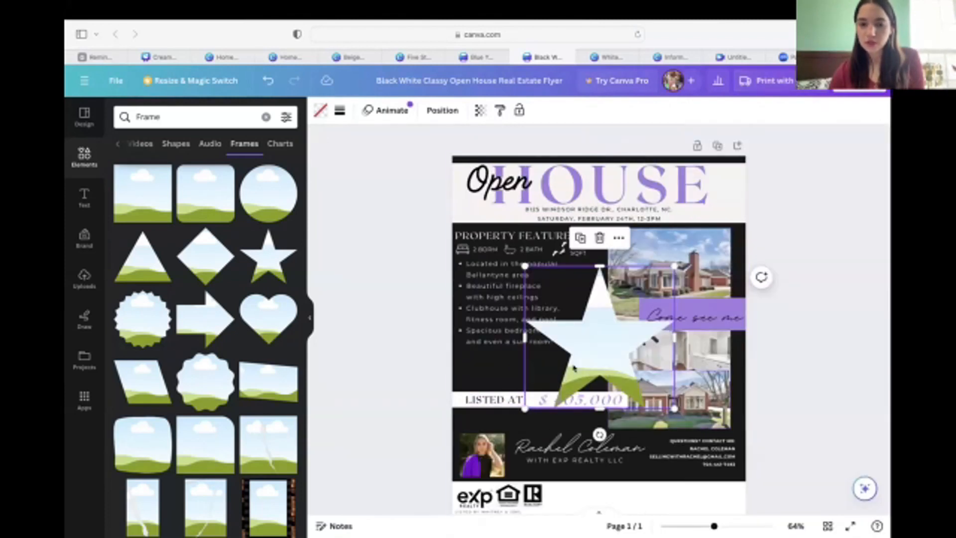
{"action": "right_click", "coordinate": [590, 357]}
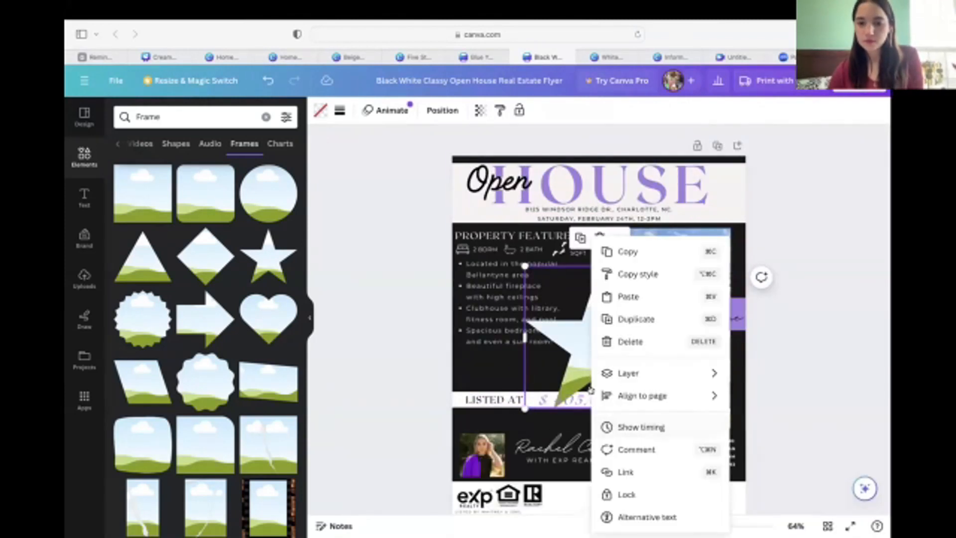
{"action": "left_click", "coordinate": [575, 355]}
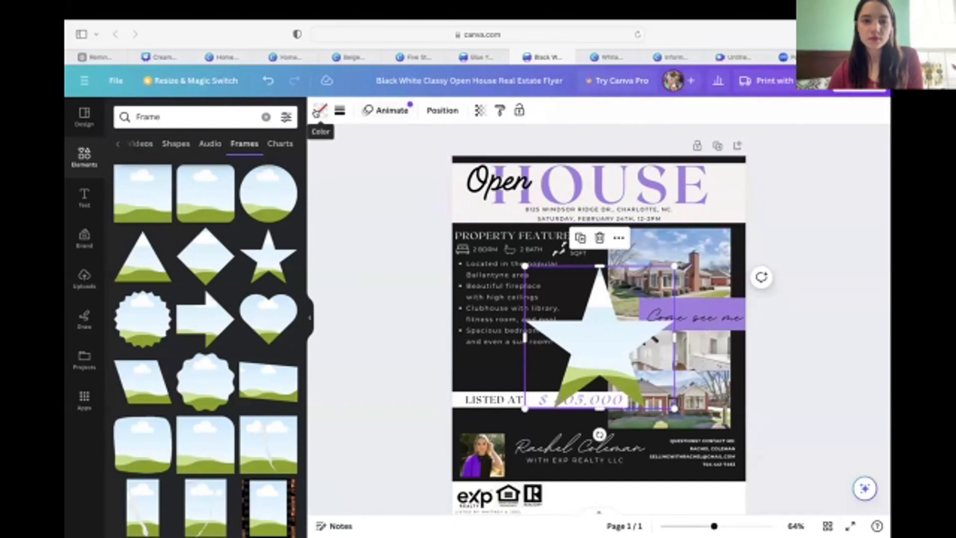
{"action": "left_click", "coordinate": [320, 111]}
{"action": "left_click", "coordinate": [320, 110]}
{"action": "left_click", "coordinate": [320, 111]}
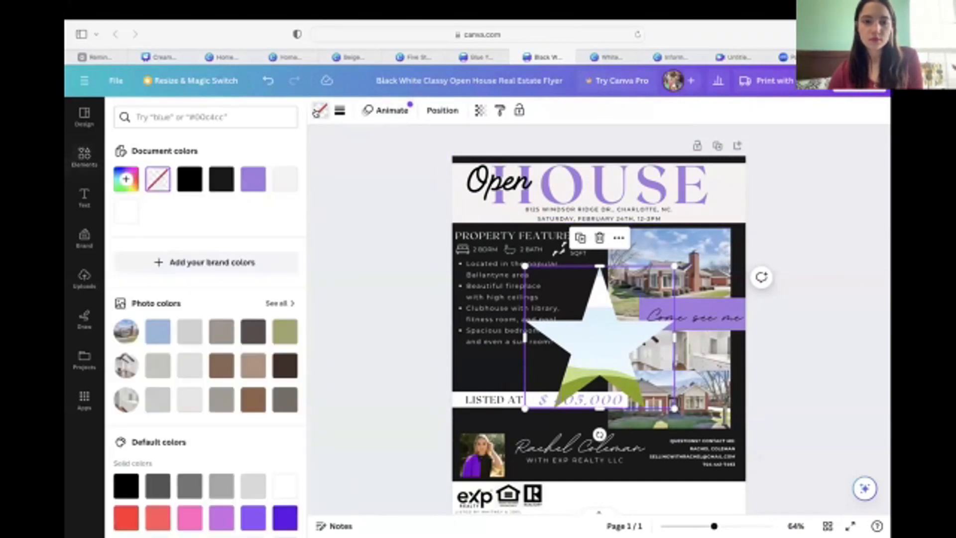
{"action": "left_click", "coordinate": [158, 333]}
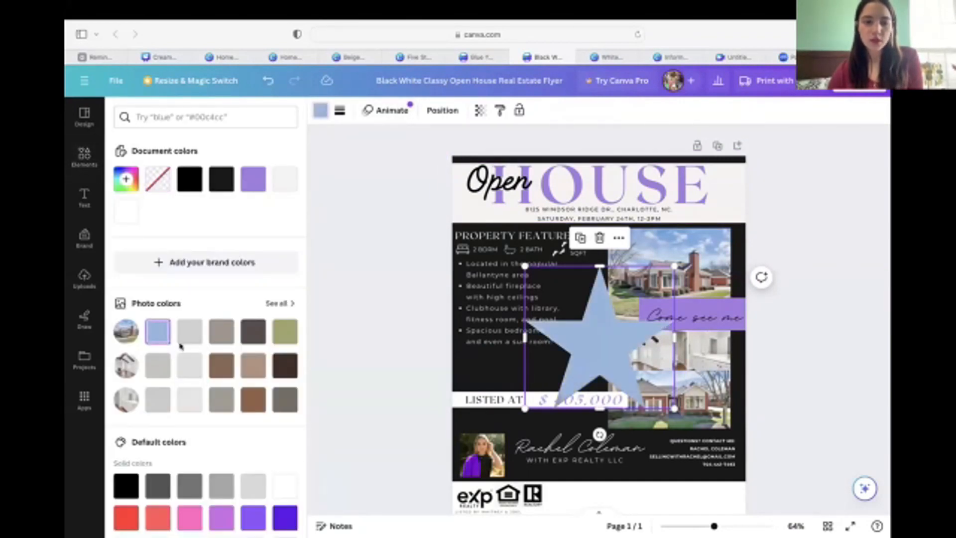
{"action": "left_click", "coordinate": [191, 331]}
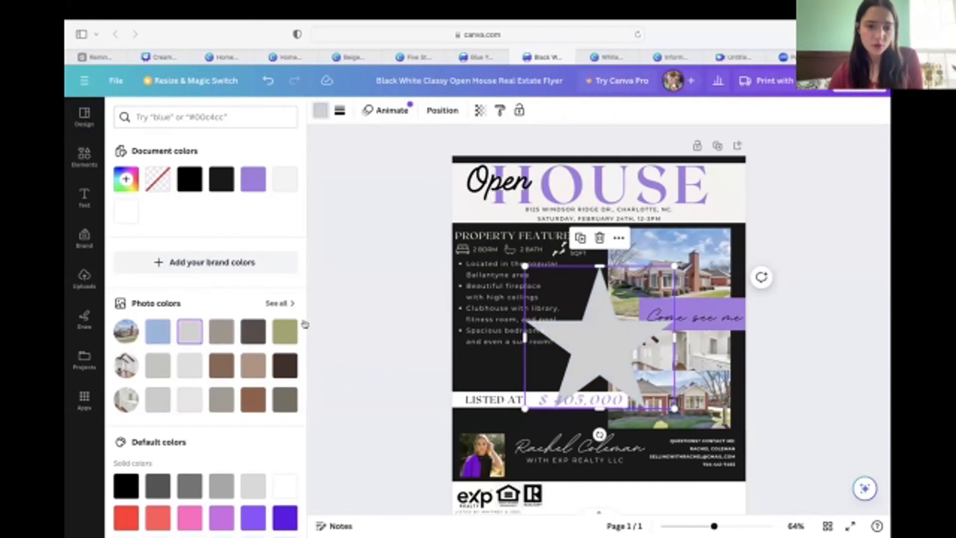
Move the grey star frame up over the property features and delete it from the flyer.
{"action": "left_click_drag", "start_coordinate": [619, 327], "coordinate": [597, 252]}
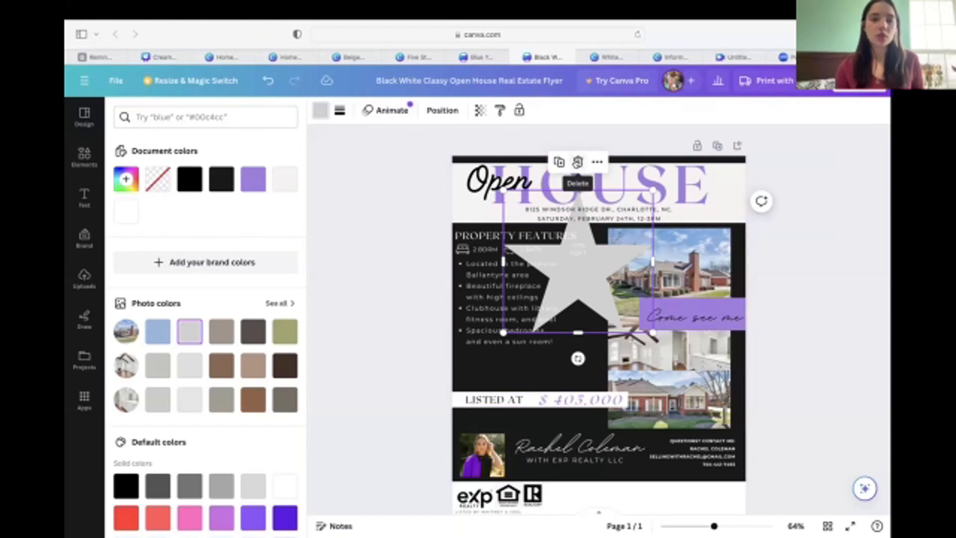
{"action": "left_click", "coordinate": [578, 162]}
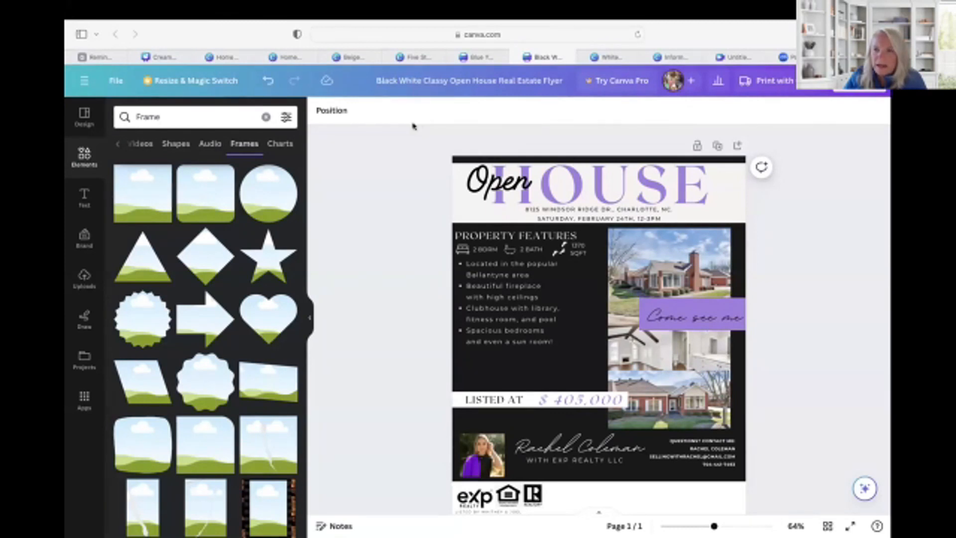
Switch to Gmail and start a new message addressed to the account owner's own e-mail address.
{"action": "left_click", "coordinate": [93, 58]}
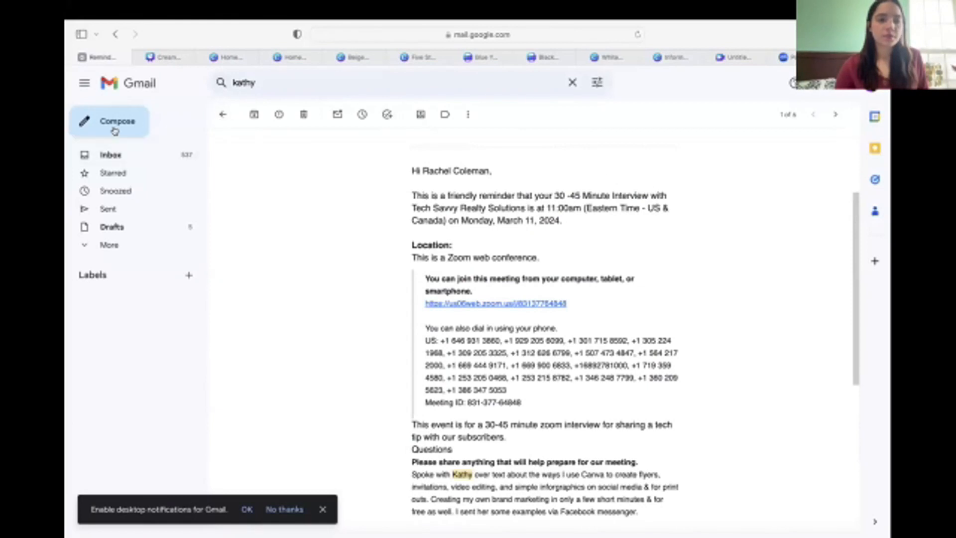
{"action": "left_click", "coordinate": [112, 124]}
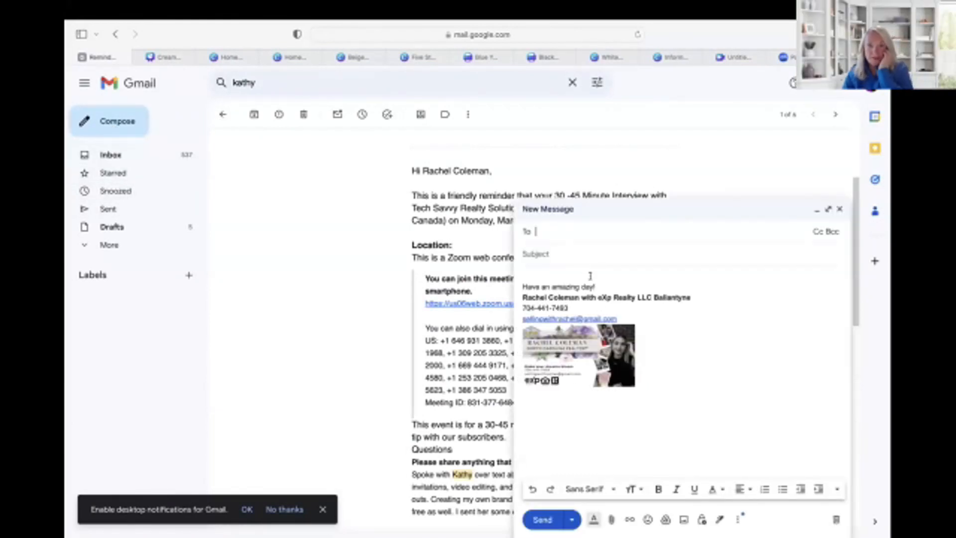
{"action": "type", "text": "sa"}
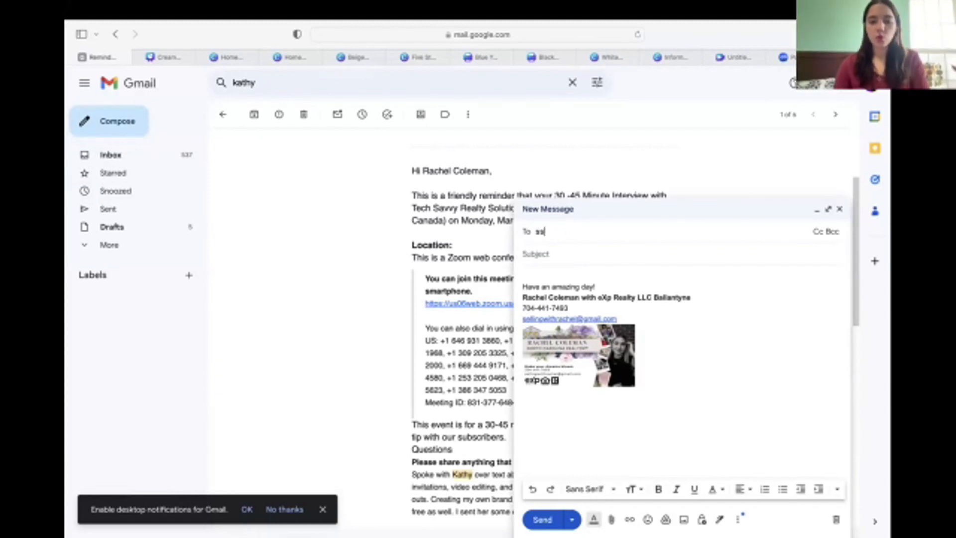
{"action": "type", "text": "lling"}
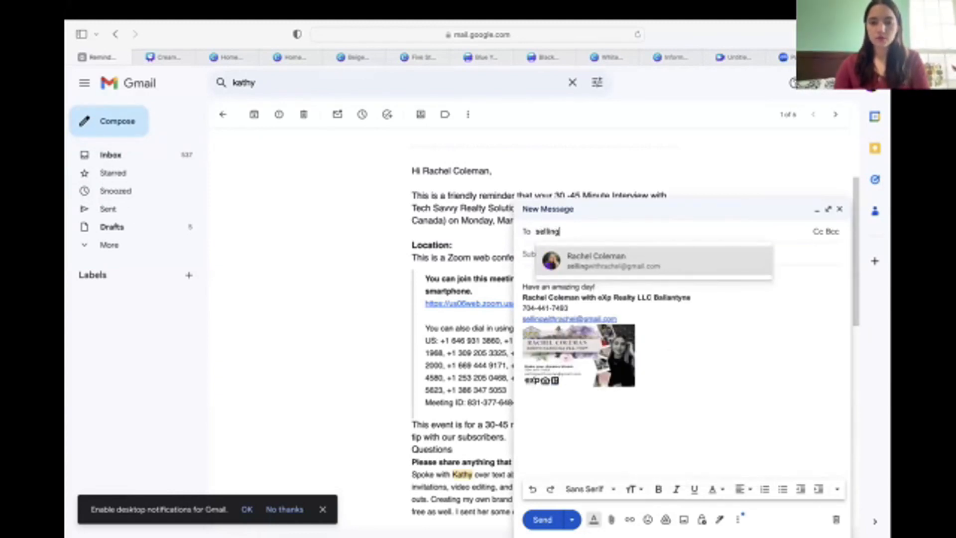
{"action": "left_click", "coordinate": [593, 260]}
{"action": "left_click", "coordinate": [594, 259]}
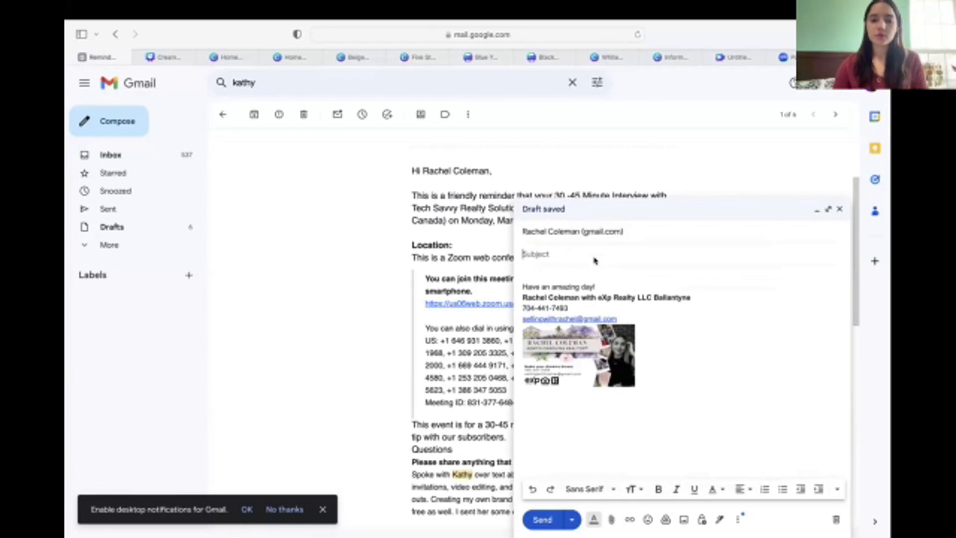
Enter "Hello" as the message subject and fill the body with random placeholder letters above the signature.
{"action": "type", "text": "Hello"}
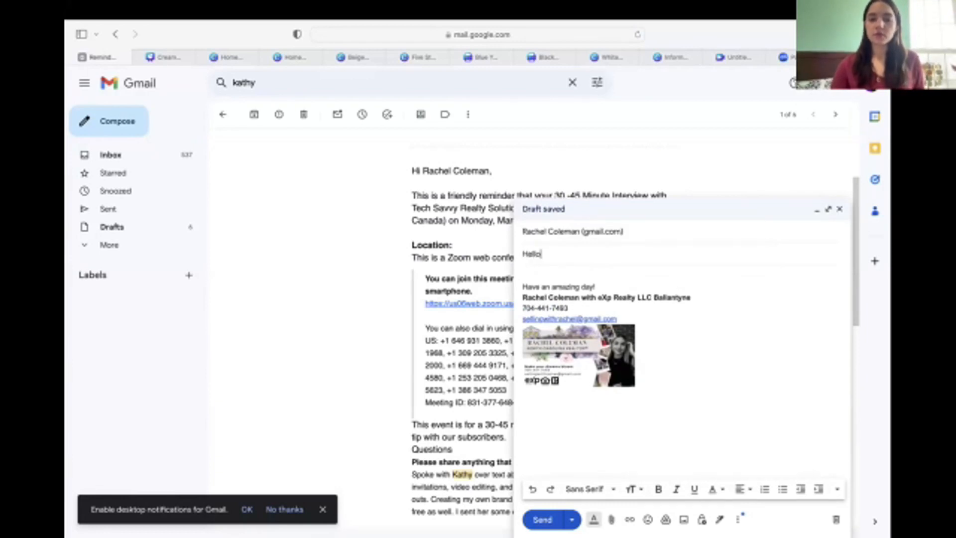
{"action": "left_click", "coordinate": [572, 270]}
{"action": "type", "text": "hdfkghfjfghjfshjkgfhjk"}
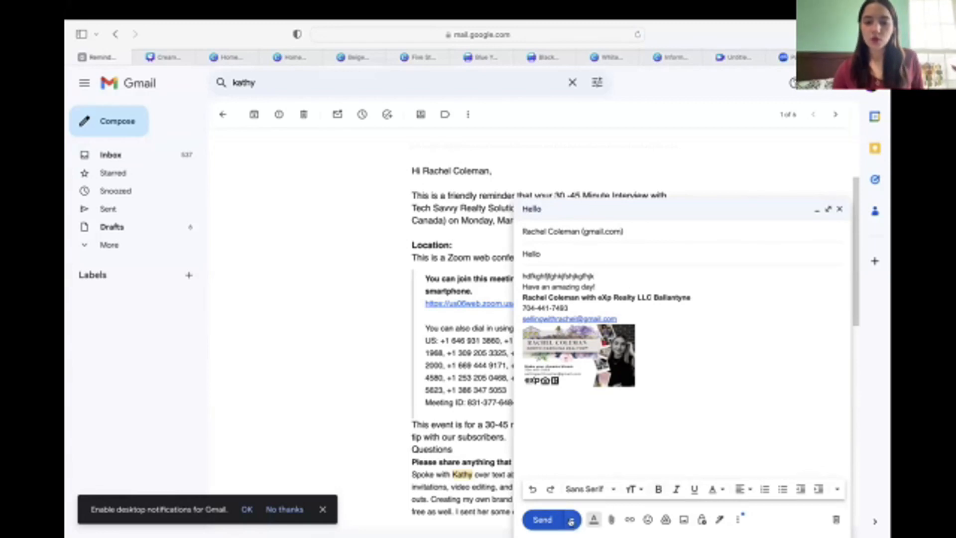
View the schedule send times for the "Hello" message, dismiss them without scheduling and close the draft.
{"action": "left_click", "coordinate": [571, 520]}
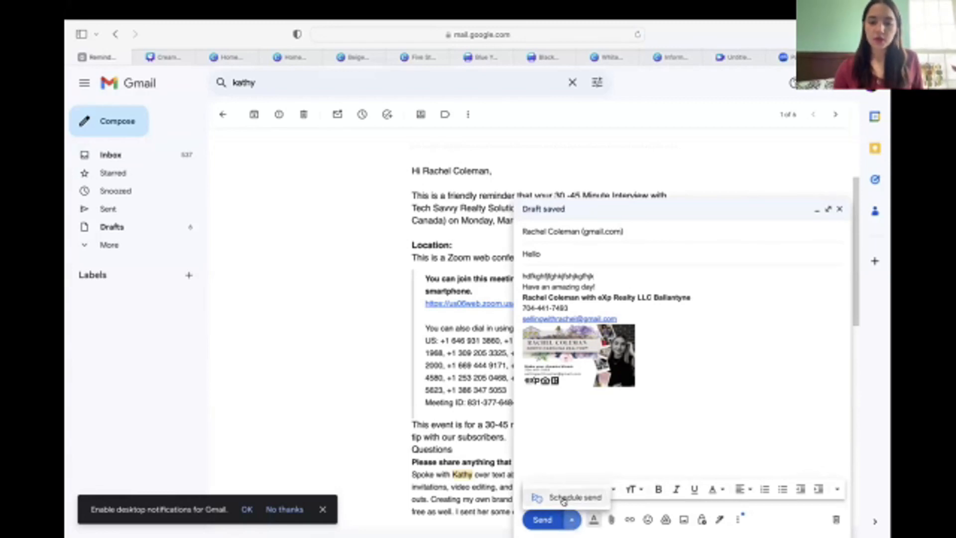
{"action": "left_click", "coordinate": [563, 499]}
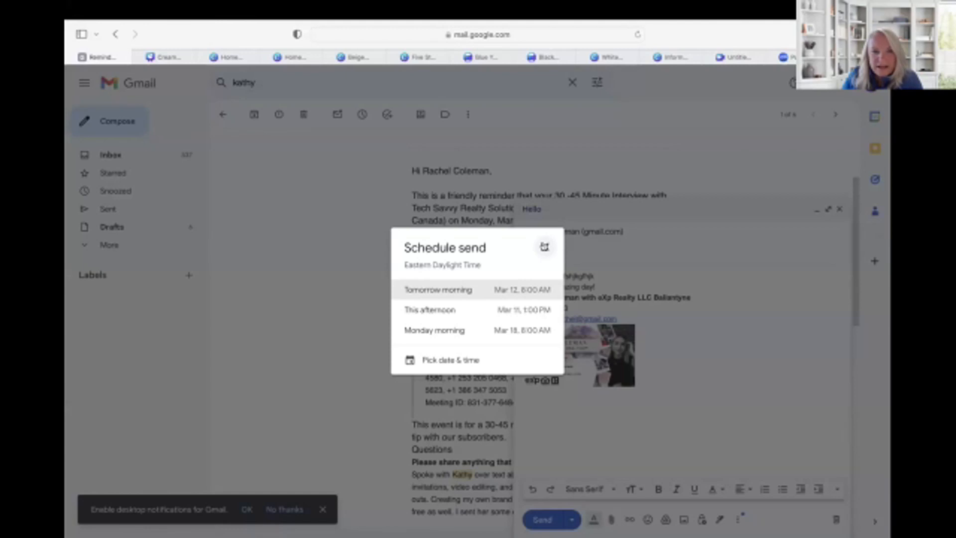
{"action": "left_click", "coordinate": [544, 246]}
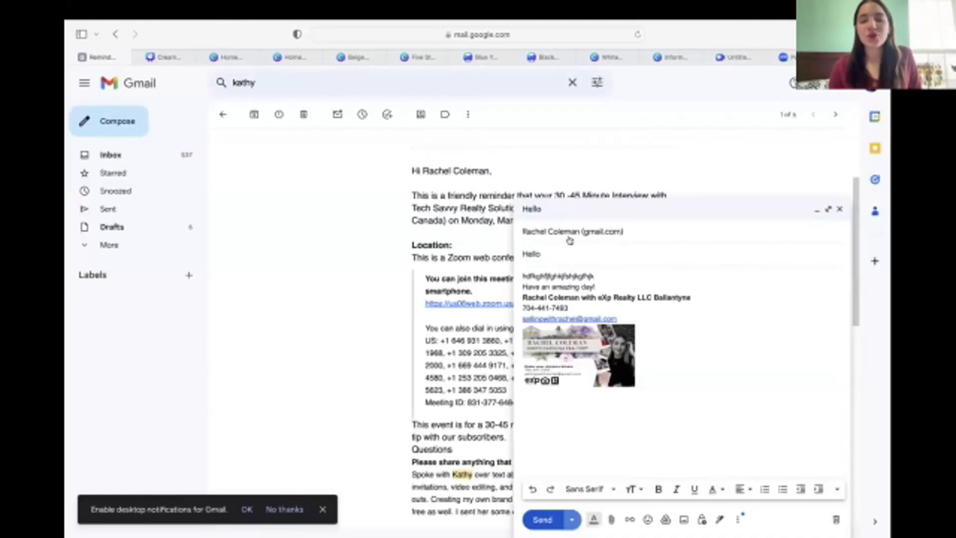
{"action": "left_click", "coordinate": [839, 210]}
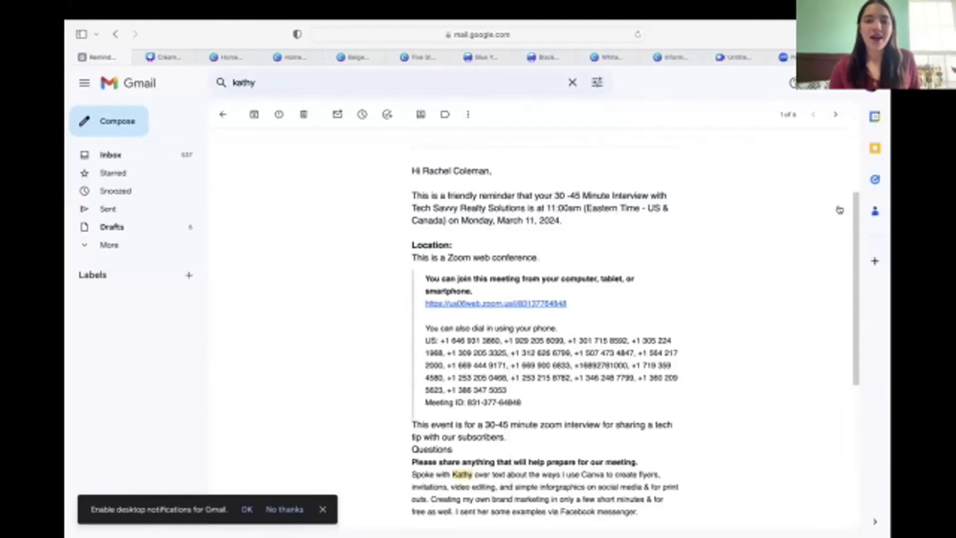
Switch back to Canva, look at the video editing slide and the Homebuying Packet, and open the Informative Real Estate Instagram Post.
{"action": "left_click", "coordinate": [169, 58]}
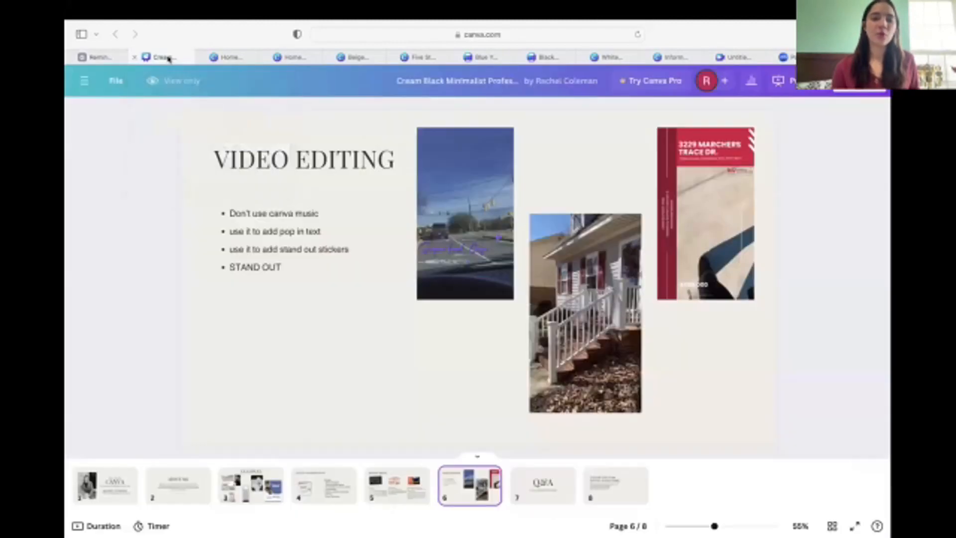
{"action": "left_click", "coordinate": [220, 58]}
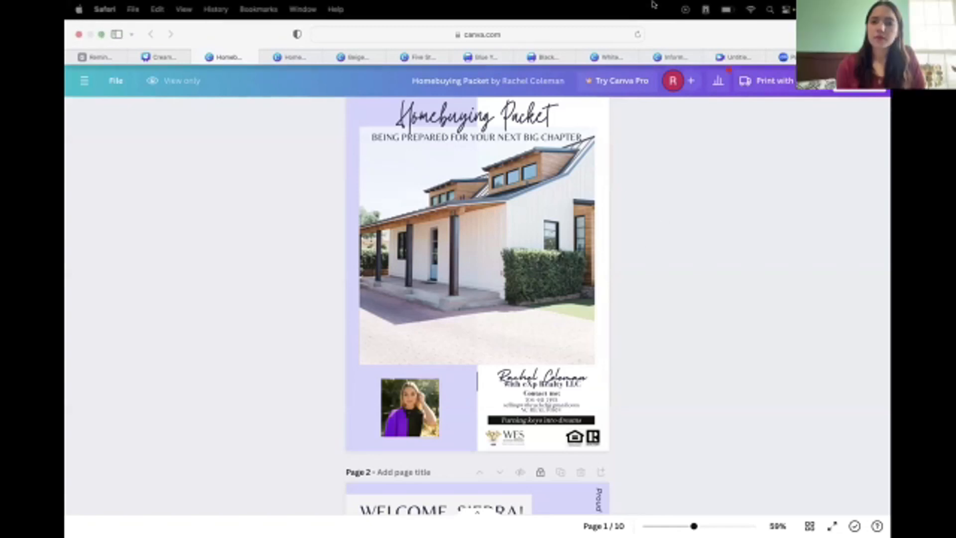
{"action": "left_click", "coordinate": [619, 56]}
{"action": "left_click", "coordinate": [661, 58]}
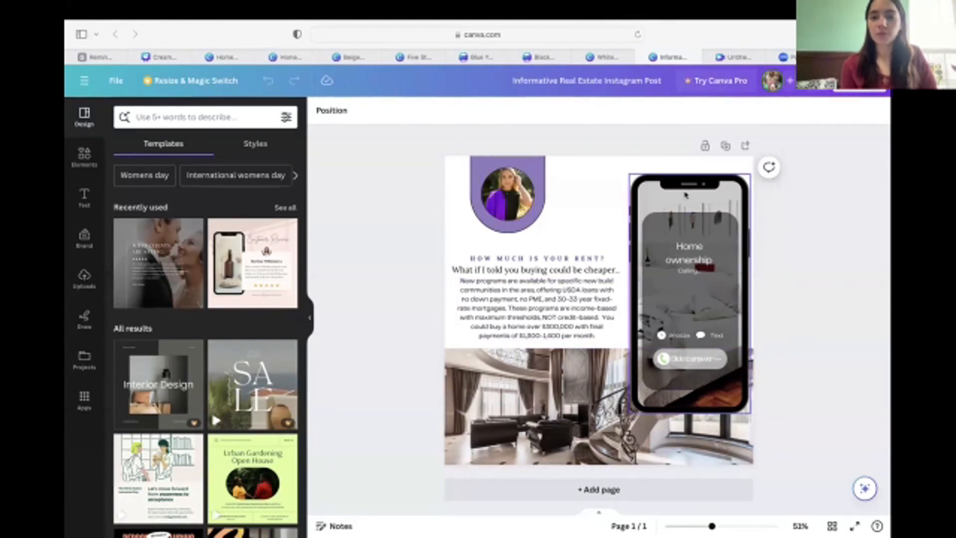
Search the elements for "phone" and add the first phone frame to the Instagram post.
{"action": "left_click", "coordinate": [84, 156]}
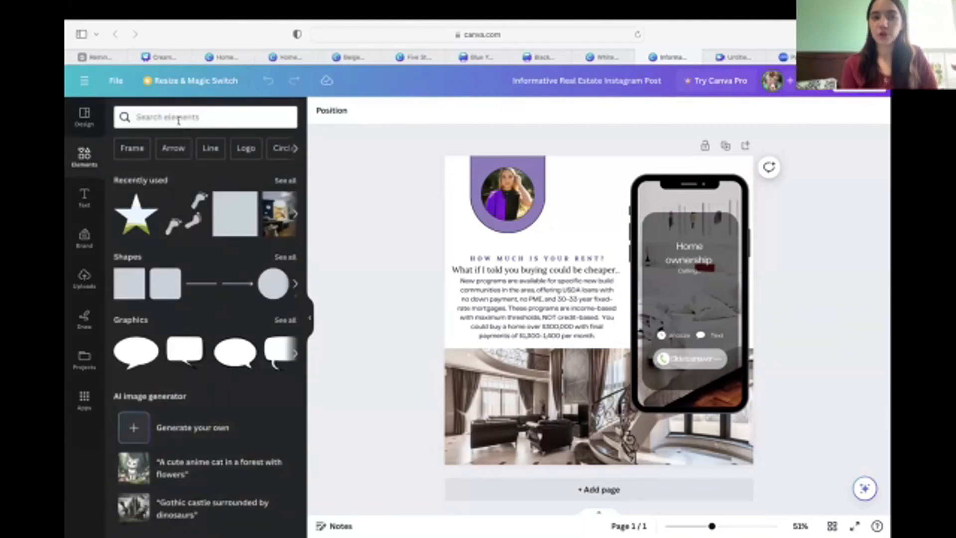
{"action": "left_click", "coordinate": [179, 119]}
{"action": "type", "text": "phone"}
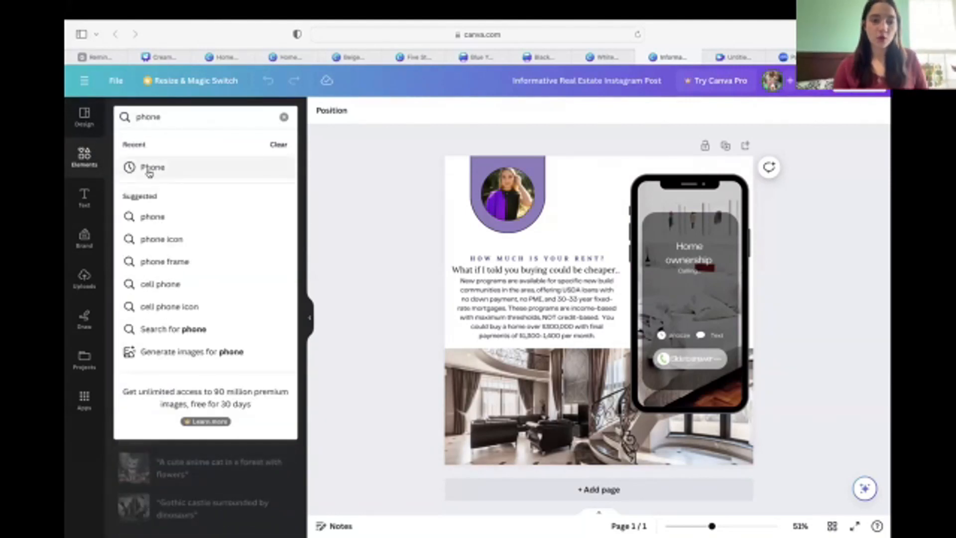
{"action": "left_click", "coordinate": [150, 168]}
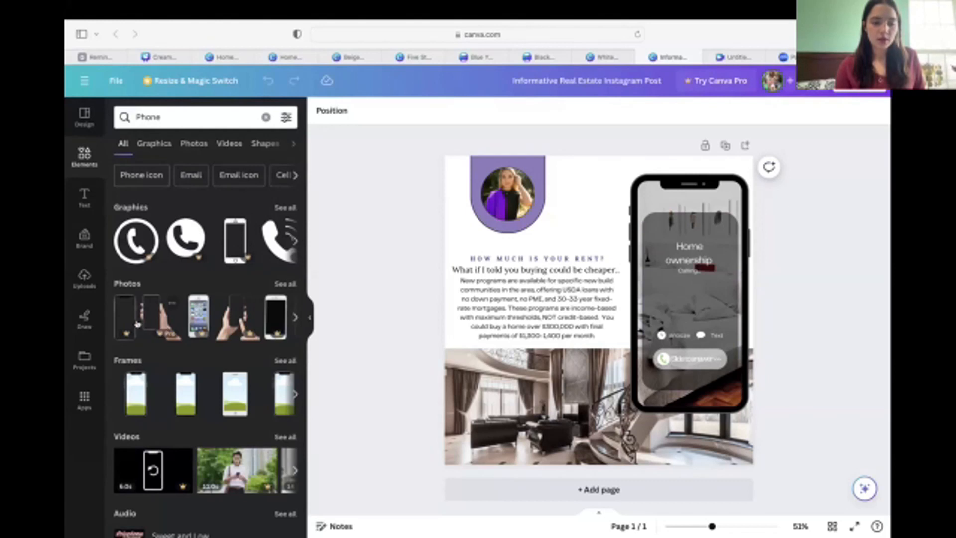
{"action": "left_click", "coordinate": [284, 207]}
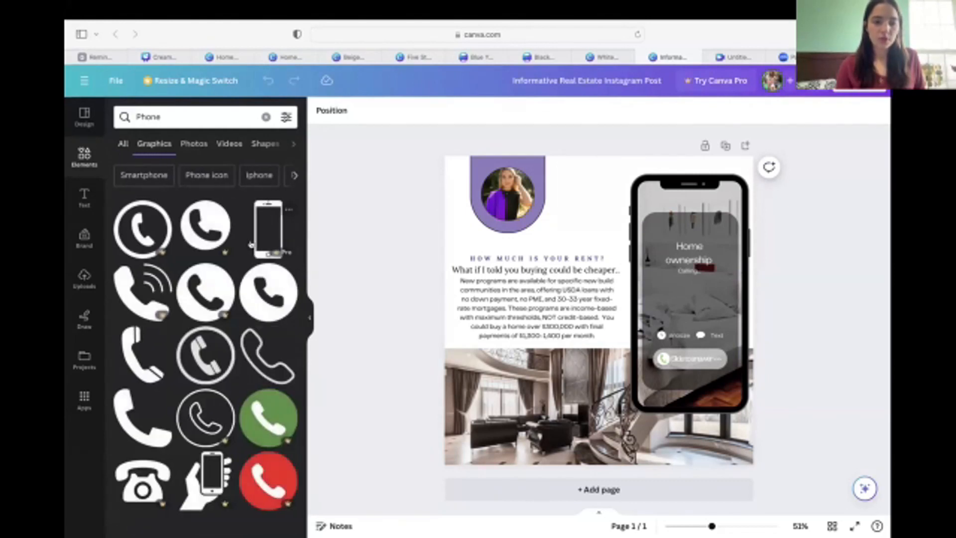
{"action": "left_click", "coordinate": [122, 144]}
{"action": "left_click", "coordinate": [136, 395]}
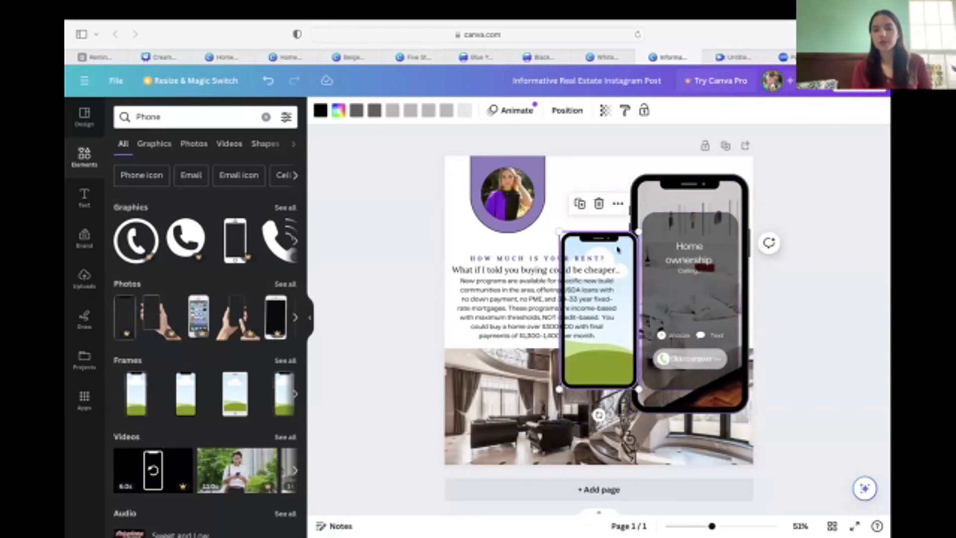
Move the added phone frame up beside the profile photo and delete it from the post.
{"action": "left_click_drag", "start_coordinate": [628, 250], "coordinate": [573, 176]}
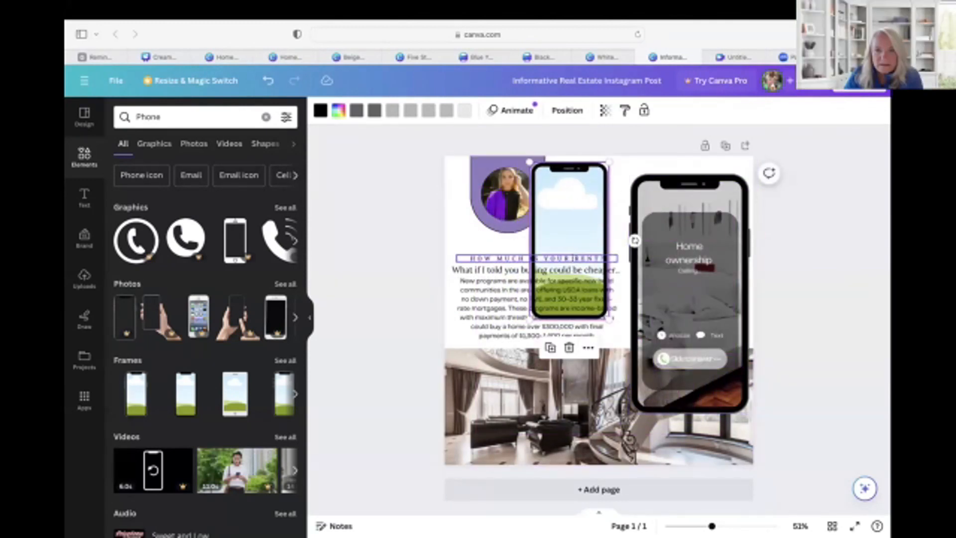
{"action": "left_click", "coordinate": [569, 347]}
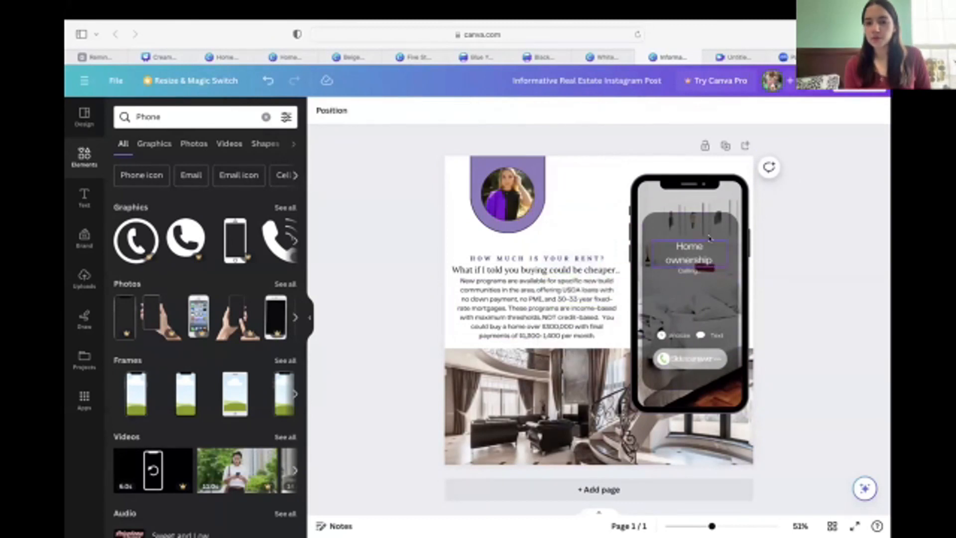
Reposition the dark rounded panel over the phone screen and set its transparency to 62.
{"action": "left_click_drag", "start_coordinate": [709, 238], "coordinate": [584, 200]}
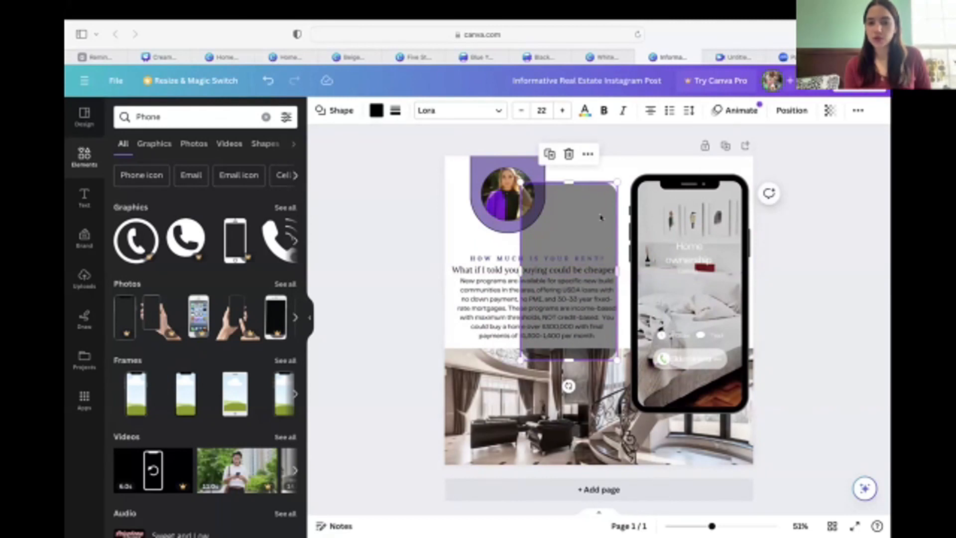
{"action": "left_click_drag", "start_coordinate": [612, 269], "coordinate": [716, 241]}
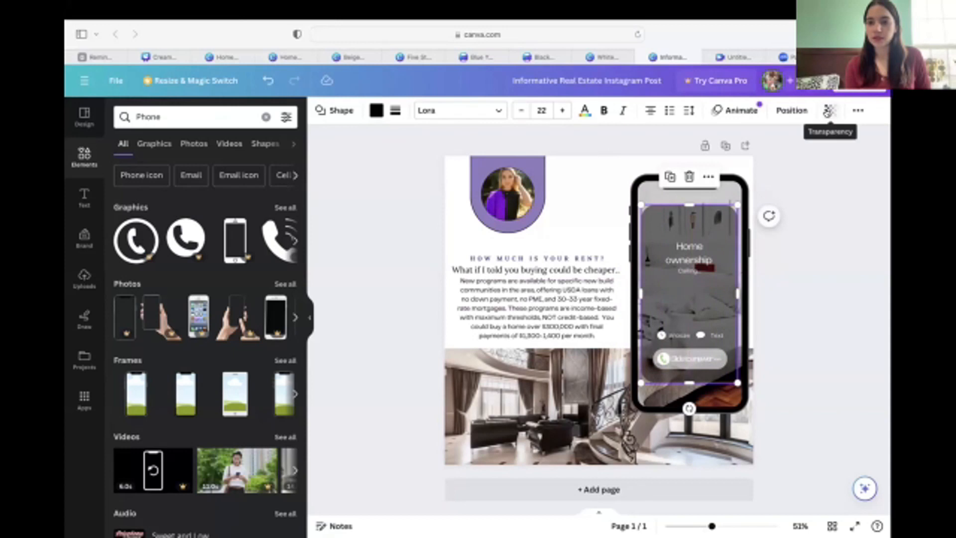
{"action": "left_click", "coordinate": [827, 111]}
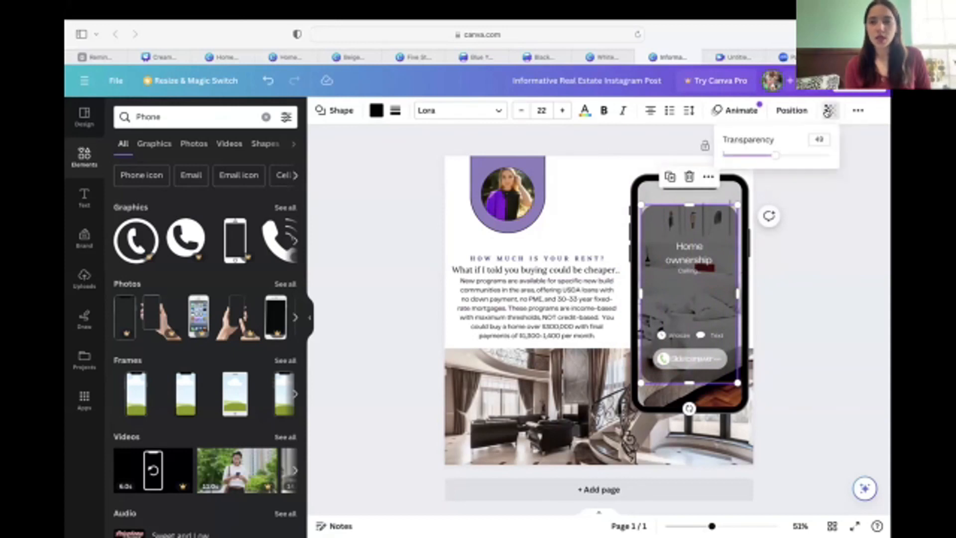
{"action": "mouse_move", "coordinate": [772, 159]}
{"action": "left_mouse_down"}
{"action": "mouse_move", "coordinate": [846, 159]}
{"action": "mouse_move", "coordinate": [789, 159]}
{"action": "left_mouse_up"}
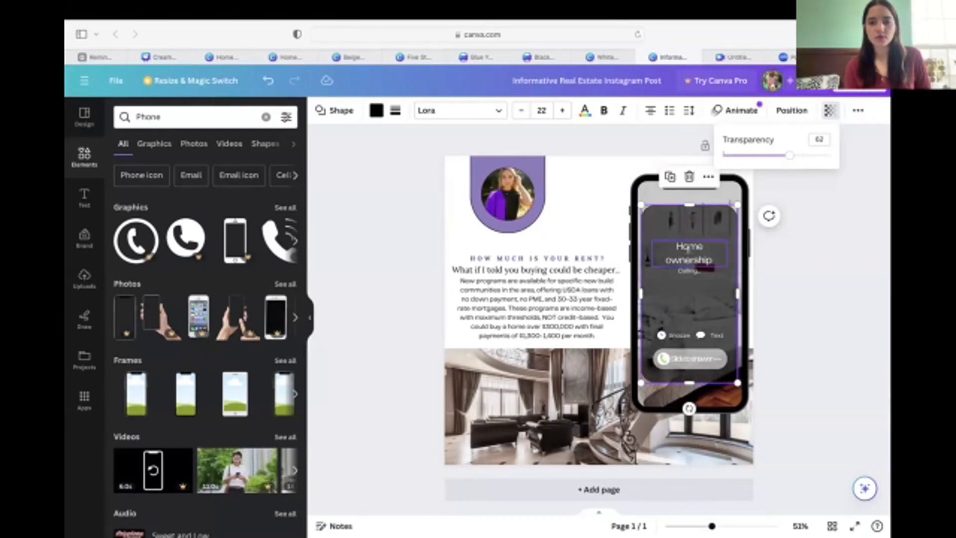
Move the "Home ownership" heading and the "Calling" text slightly higher on the phone screen.
{"action": "left_click", "coordinate": [688, 247]}
{"action": "left_click_drag", "start_coordinate": [702, 246], "coordinate": [698, 234]}
{"action": "left_click", "coordinate": [692, 265]}
{"action": "left_click_drag", "start_coordinate": [689, 264], "coordinate": [691, 259]}
Move the "Text" label up, away from the chat bubble icon, and select the "Snooze" label.
{"action": "left_click", "coordinate": [699, 335]}
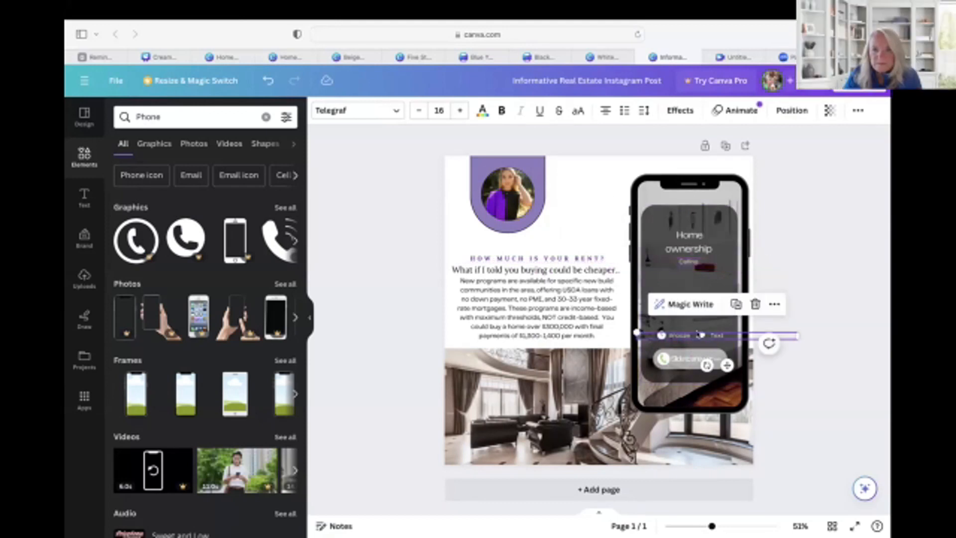
{"action": "left_click_drag", "start_coordinate": [725, 337], "coordinate": [712, 290]}
{"action": "left_click", "coordinate": [689, 334]}
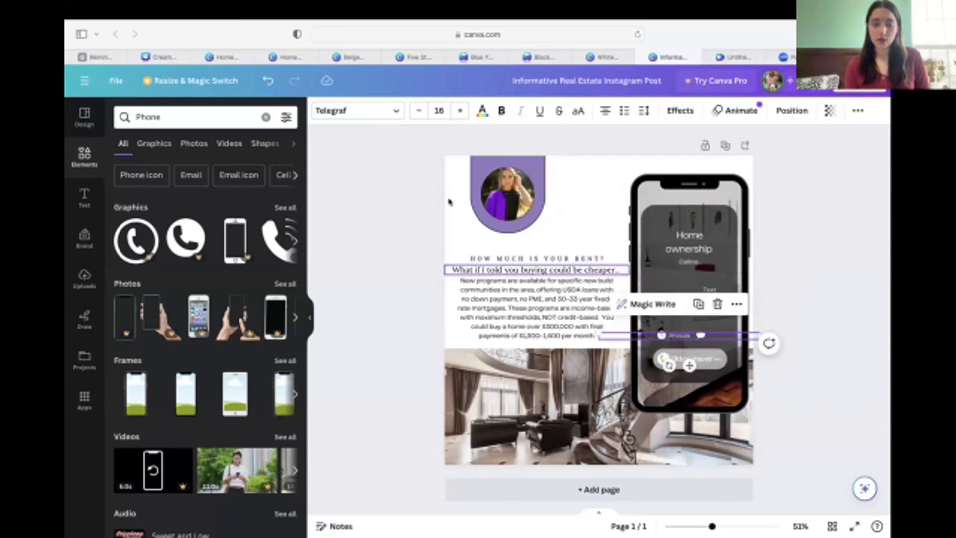
Replace the elements search term and search for "chat bubble".
{"action": "left_click", "coordinate": [232, 112]}
{"action": "key", "text": "BackSpace"}
{"action": "key", "text": "BackSpace"}
{"action": "key", "text": "BackSpace"}
{"action": "key", "text": "BackSpace"}
{"action": "key", "text": "BackSpace"}
{"action": "type", "text": "c"}
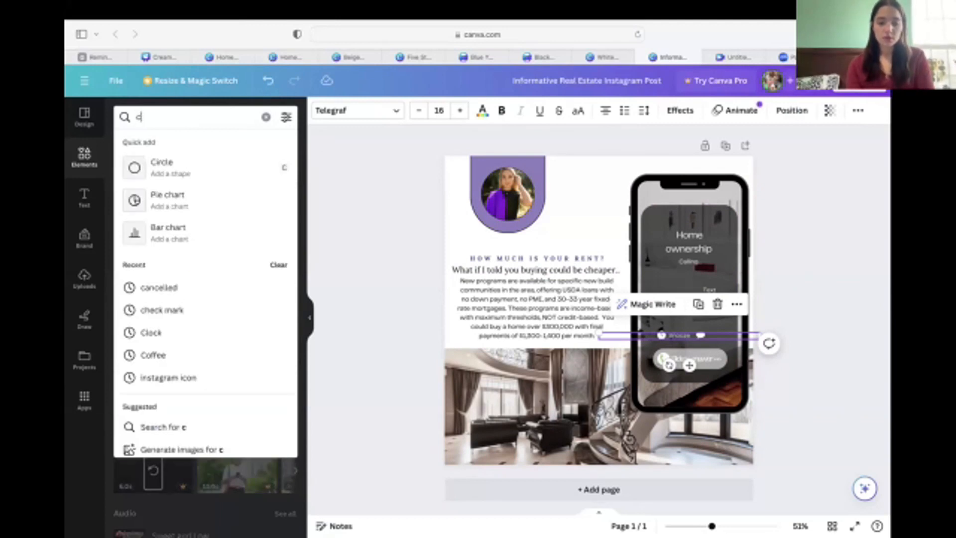
{"action": "type", "text": "hat bubble"}
{"action": "key", "text": "Return"}
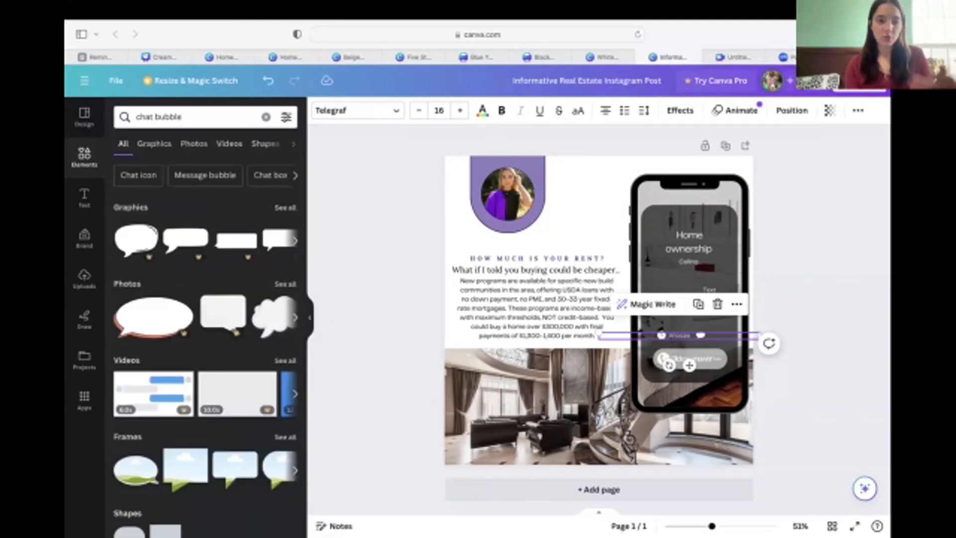
Show all chat bubble graphics, add a plain white oval speech bubble to the post and delete it.
{"action": "left_click", "coordinate": [284, 208]}
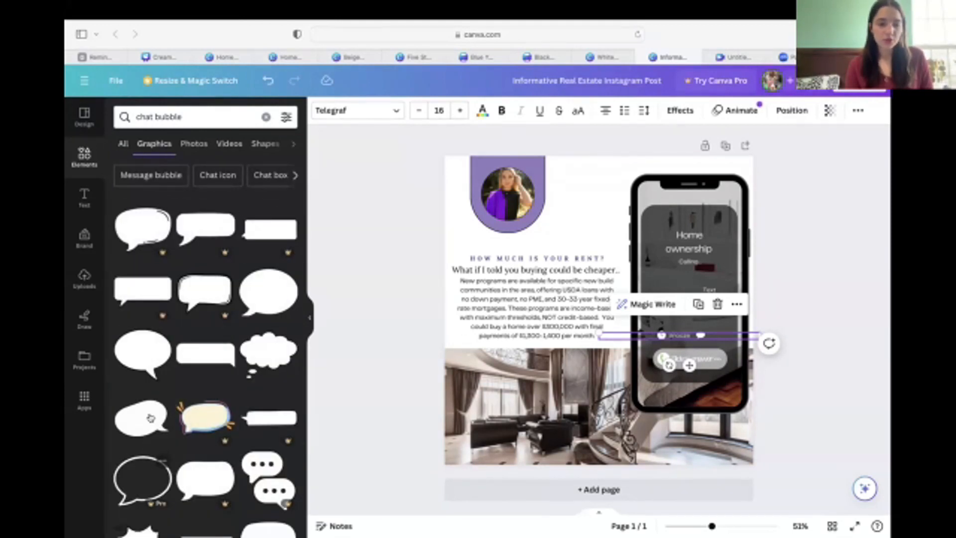
{"action": "left_click", "coordinate": [139, 351]}
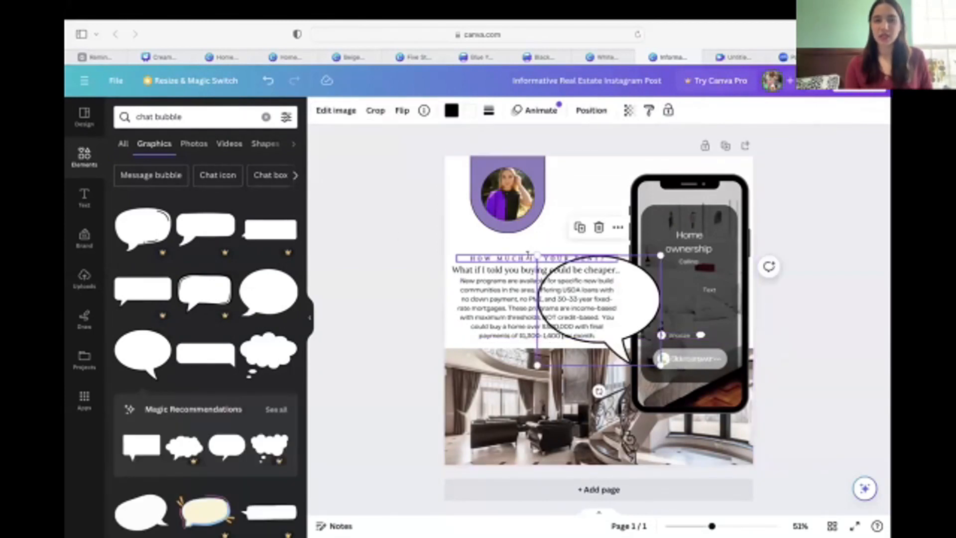
{"action": "key", "text": "Delete"}
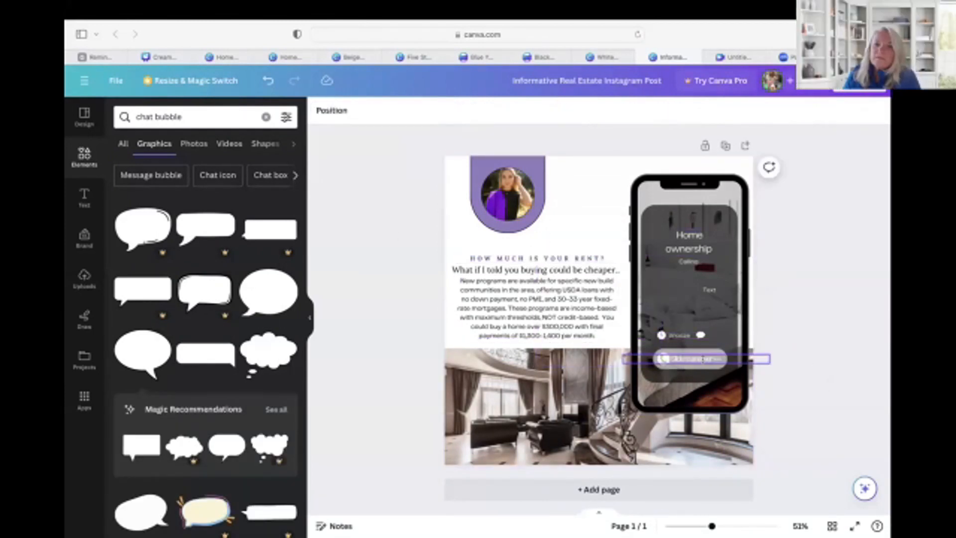
Move the "Slide to answer" text above the answer button and set its letter spacing to -57.
{"action": "left_click", "coordinate": [695, 359]}
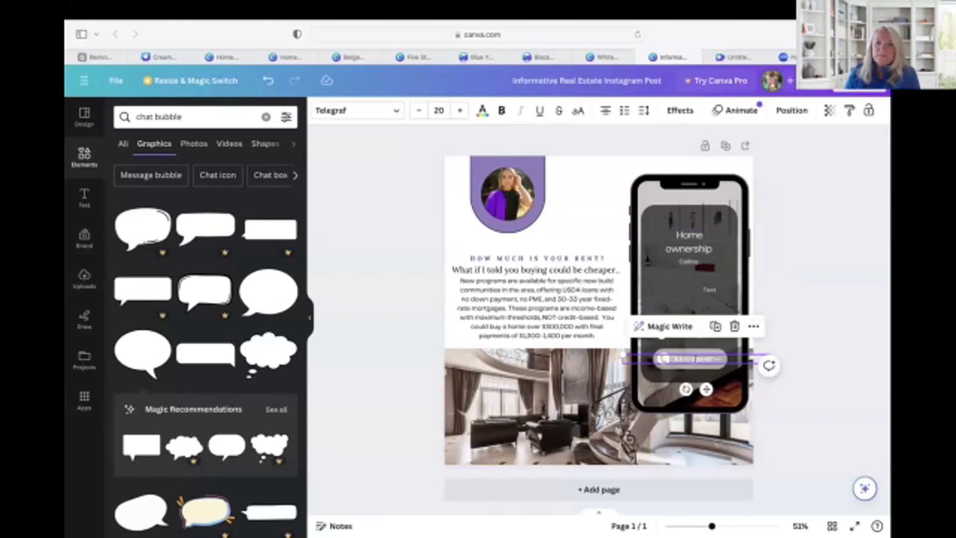
{"action": "left_click_drag", "start_coordinate": [707, 390], "coordinate": [706, 340]}
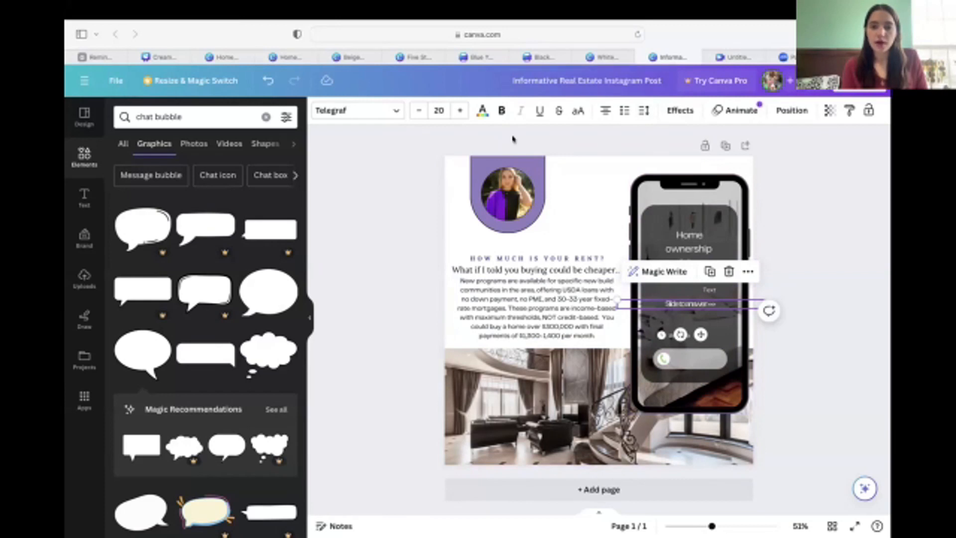
{"action": "left_click", "coordinate": [640, 112]}
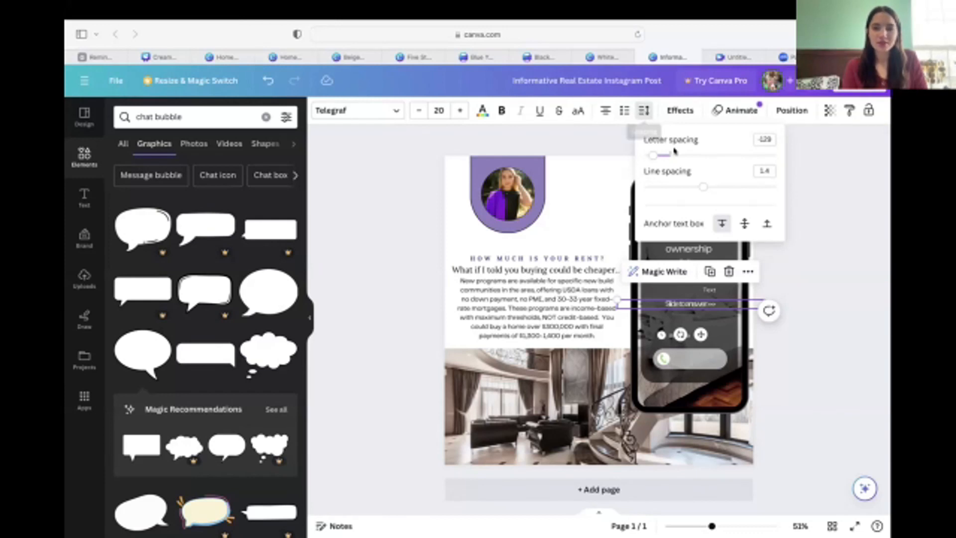
{"action": "mouse_move", "coordinate": [654, 155]}
{"action": "left_mouse_down"}
{"action": "mouse_move", "coordinate": [788, 161]}
{"action": "mouse_move", "coordinate": [654, 161]}
{"action": "mouse_move", "coordinate": [664, 162]}
{"action": "left_mouse_up"}
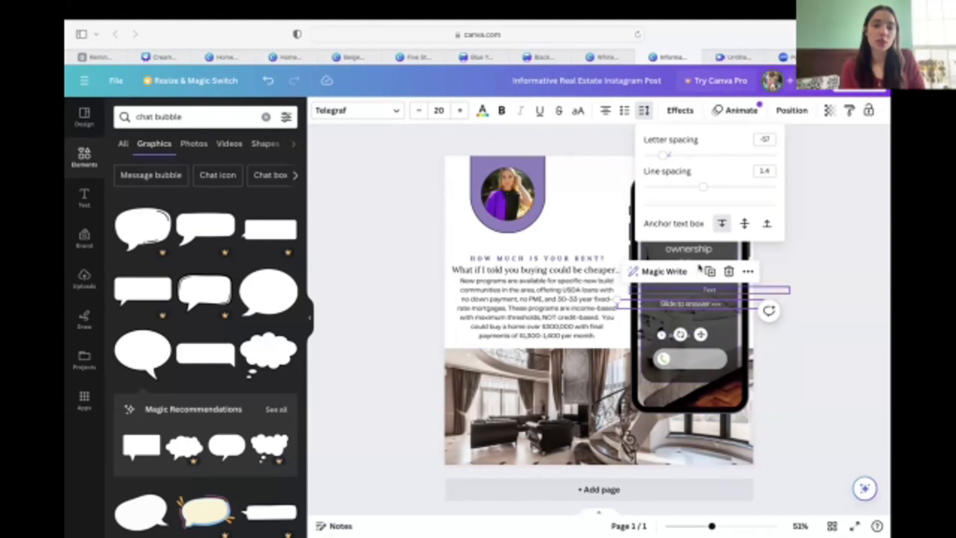
{"action": "left_click", "coordinate": [795, 283]}
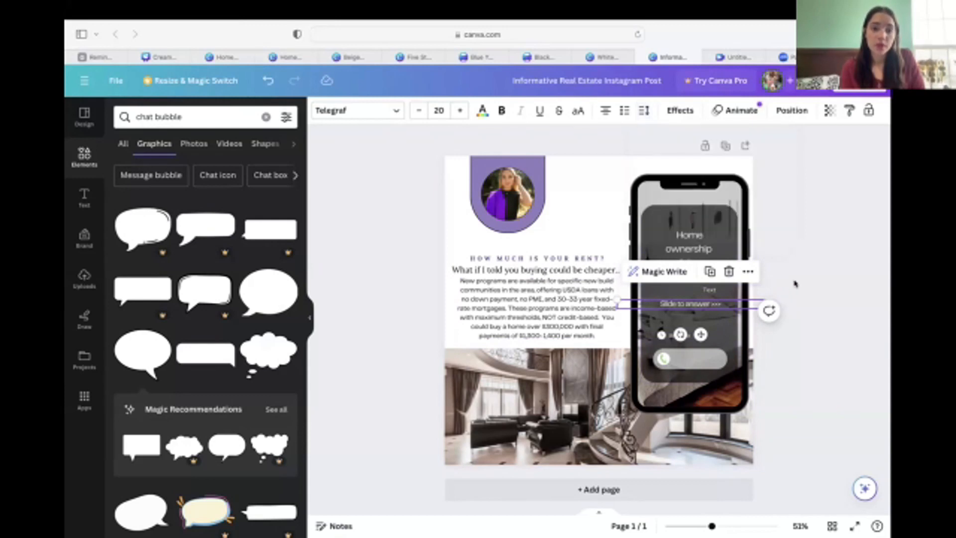
Move the pill-shaped answer button up over the "Calling" text, return it behind the phone icon and select the icon.
{"action": "left_click", "coordinate": [697, 365]}
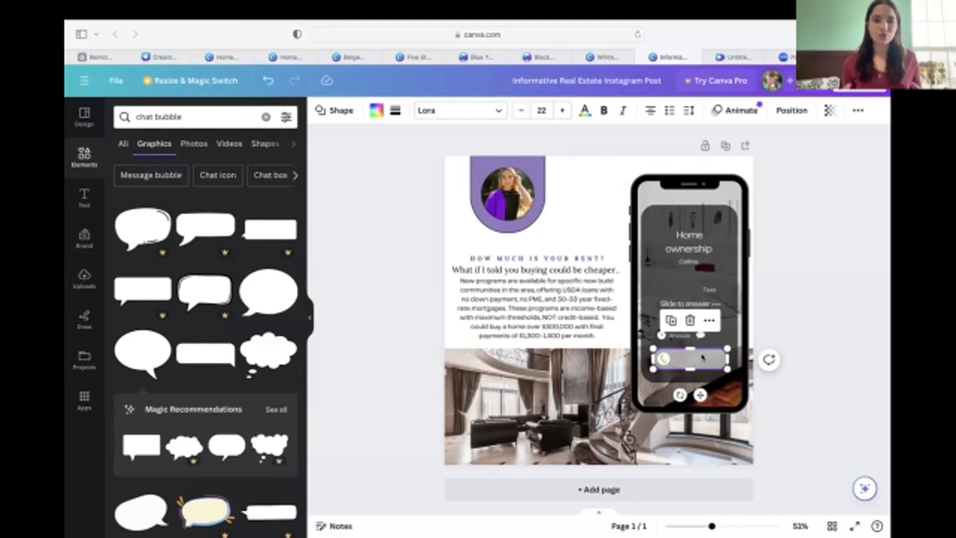
{"action": "left_click_drag", "start_coordinate": [702, 356], "coordinate": [701, 258]}
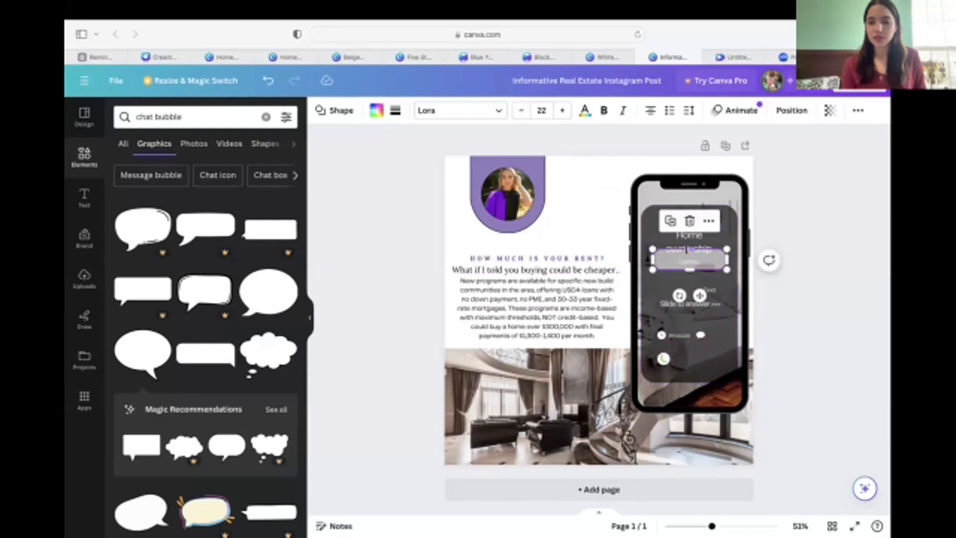
{"action": "left_click_drag", "start_coordinate": [687, 249], "coordinate": [688, 204]}
{"action": "left_click_drag", "start_coordinate": [688, 238], "coordinate": [663, 358]}
{"action": "left_click", "coordinate": [664, 358]}
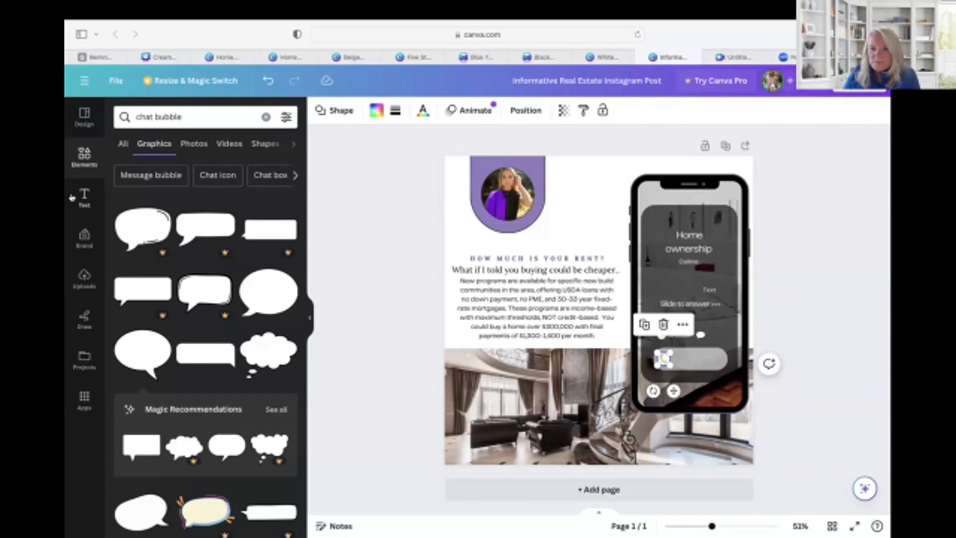
Clear the elements search and move the "Slide to answer" text back onto the answer button.
{"action": "left_click", "coordinate": [266, 116]}
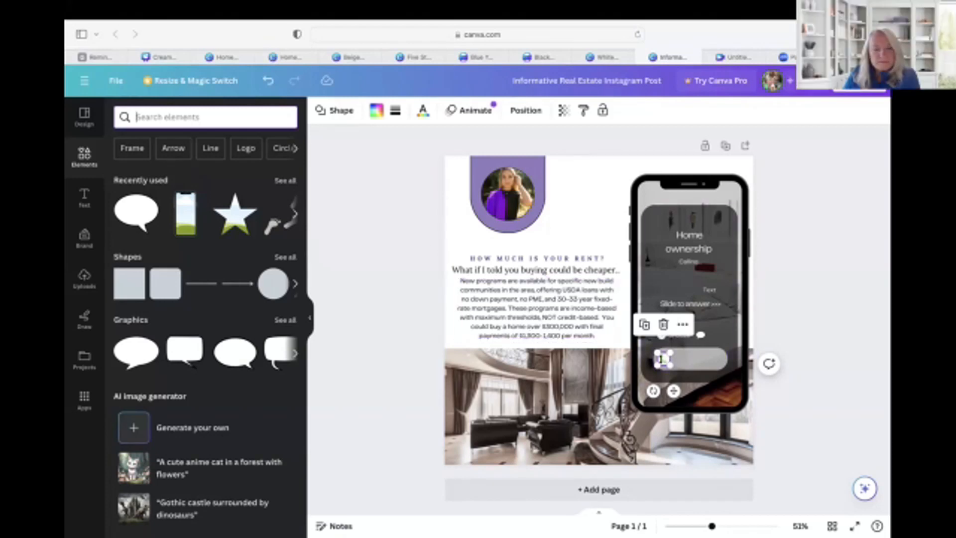
{"action": "left_click", "coordinate": [702, 304]}
{"action": "left_click_drag", "start_coordinate": [708, 333], "coordinate": [711, 389]}
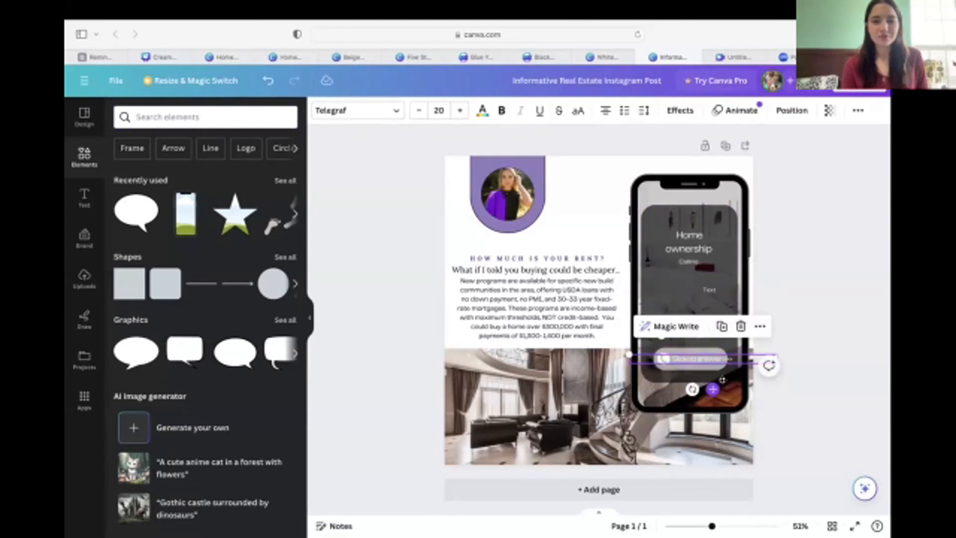
{"action": "left_click", "coordinate": [849, 271]}
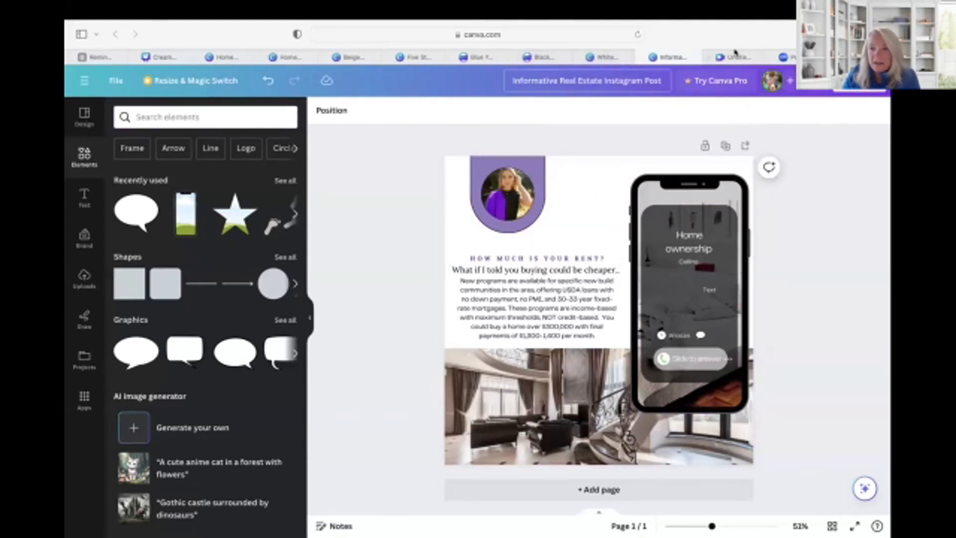
Look through the video editing slide, the Homebuying Packet and the Charlotte Homes story, and return to the Informative Real Estate Instagram Post.
{"action": "mouse_move", "coordinate": [735, 53]}
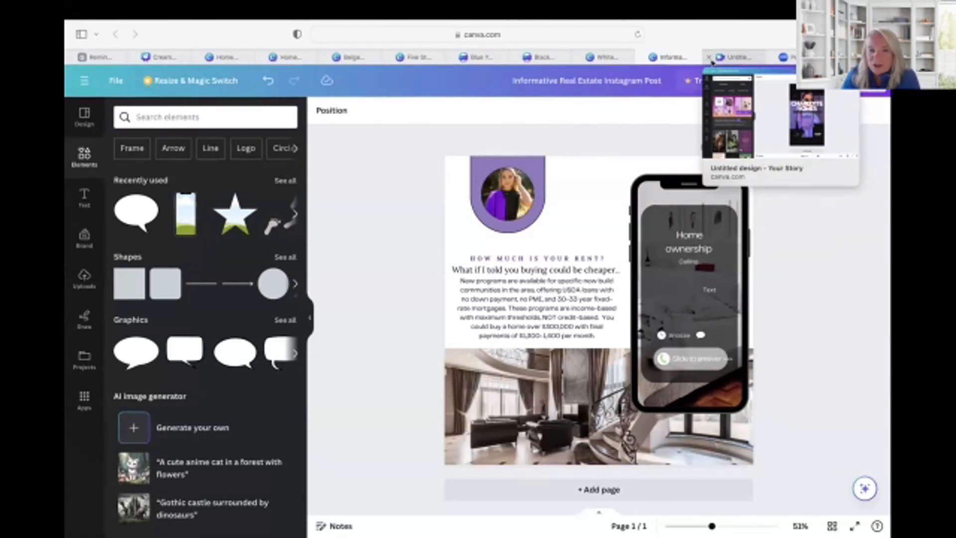
{"action": "left_click", "coordinate": [165, 56]}
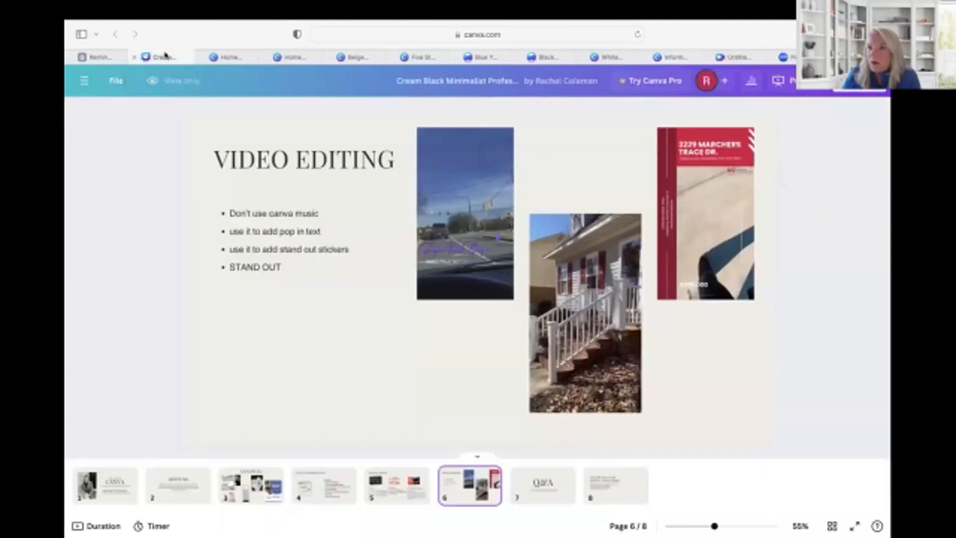
{"action": "left_click", "coordinate": [229, 58]}
{"action": "left_click", "coordinate": [161, 58]}
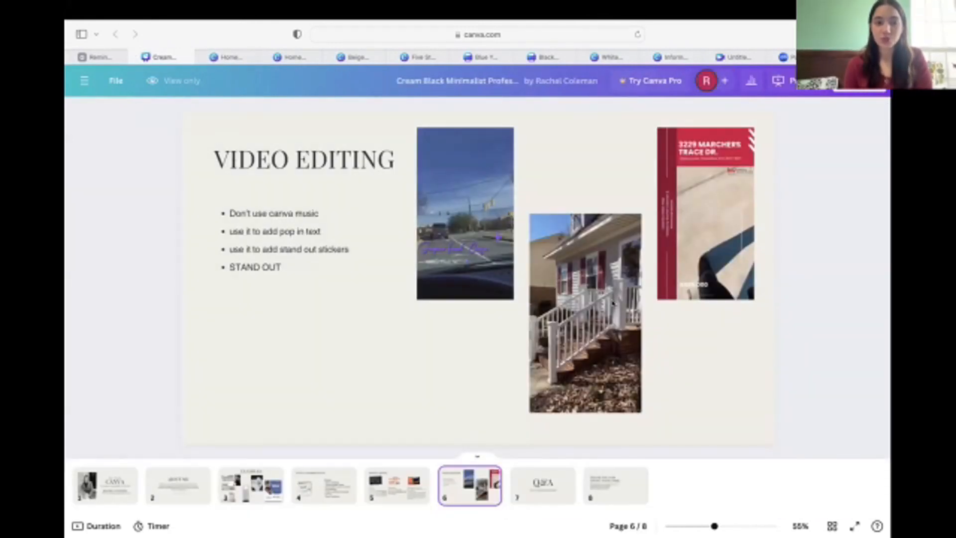
{"action": "left_click", "coordinate": [216, 58]}
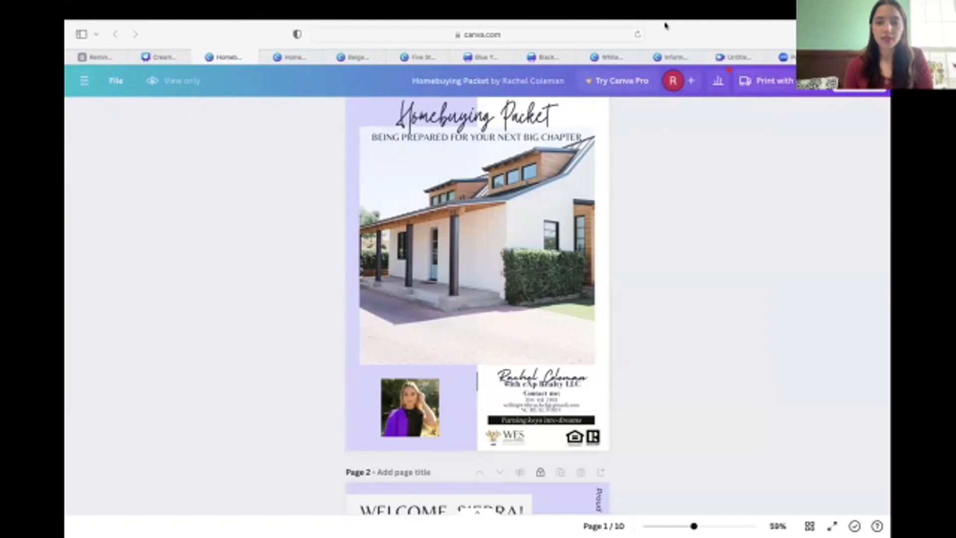
{"action": "left_click", "coordinate": [688, 59]}
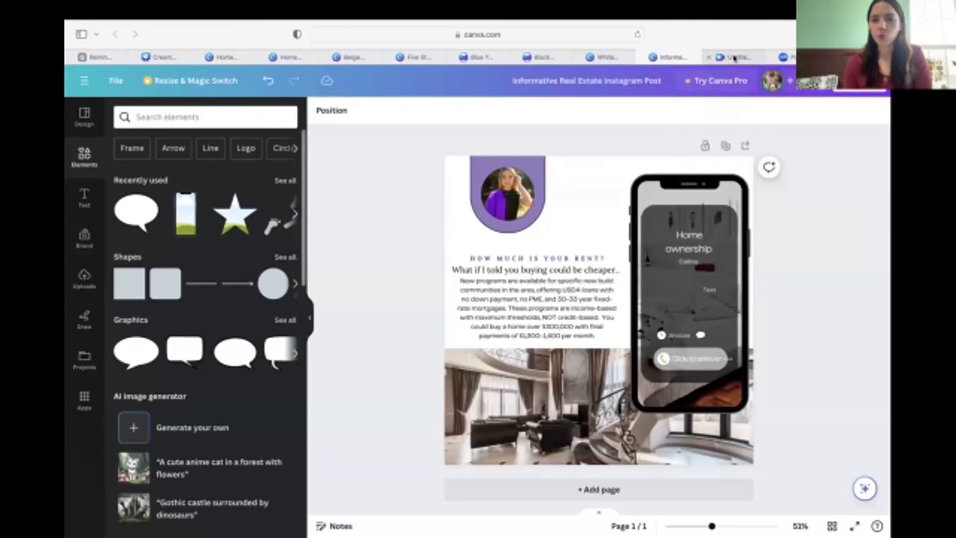
{"action": "left_click", "coordinate": [733, 58]}
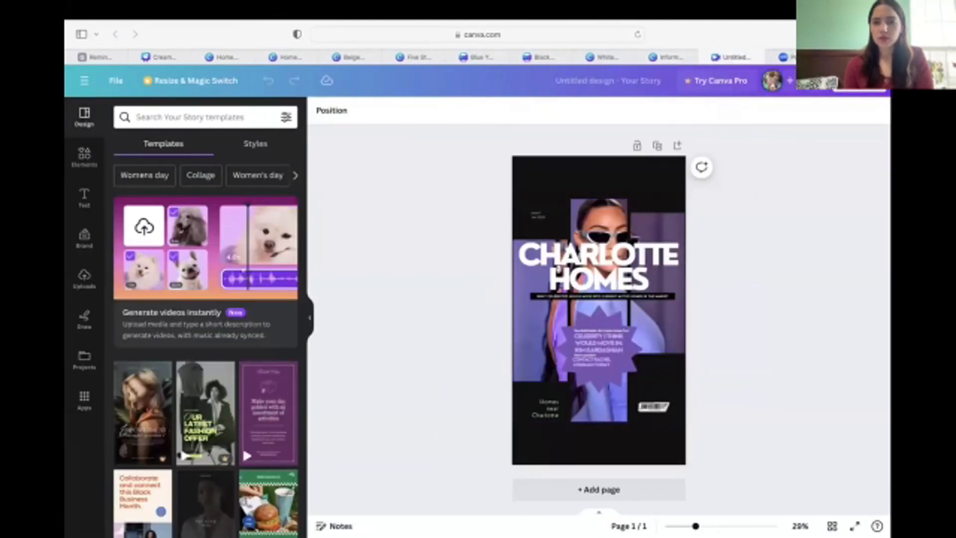
{"action": "left_click", "coordinate": [784, 57]}
{"action": "left_click", "coordinate": [666, 58]}
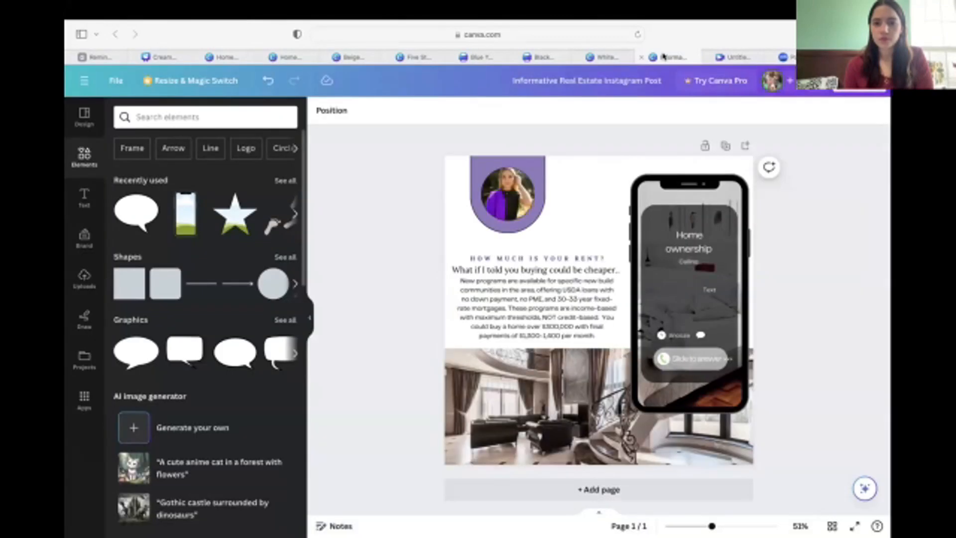
Switch to the White Black Photo Reminder Today Instagram Post, replace its page with the World Autism Day template and select its illustration and heading.
{"action": "left_click", "coordinate": [598, 58]}
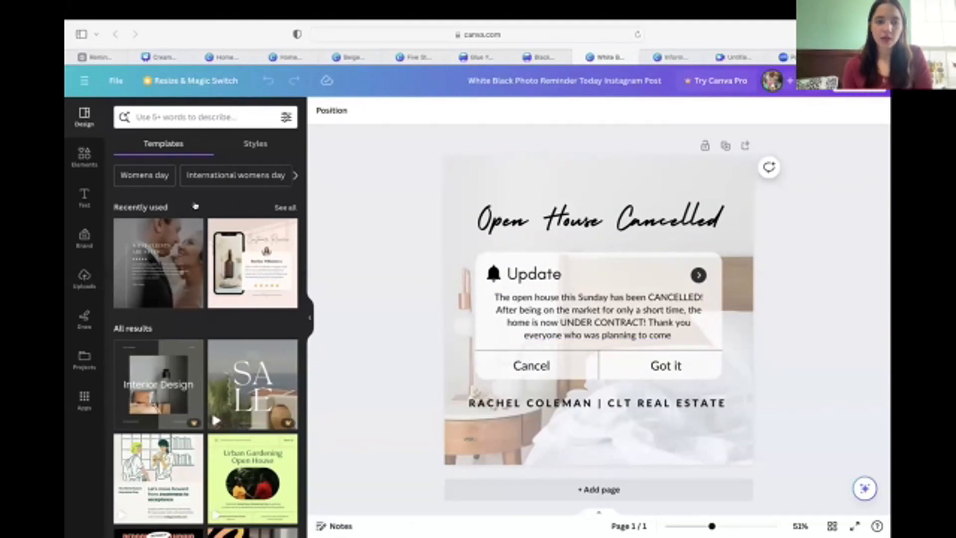
{"action": "left_click", "coordinate": [309, 317]}
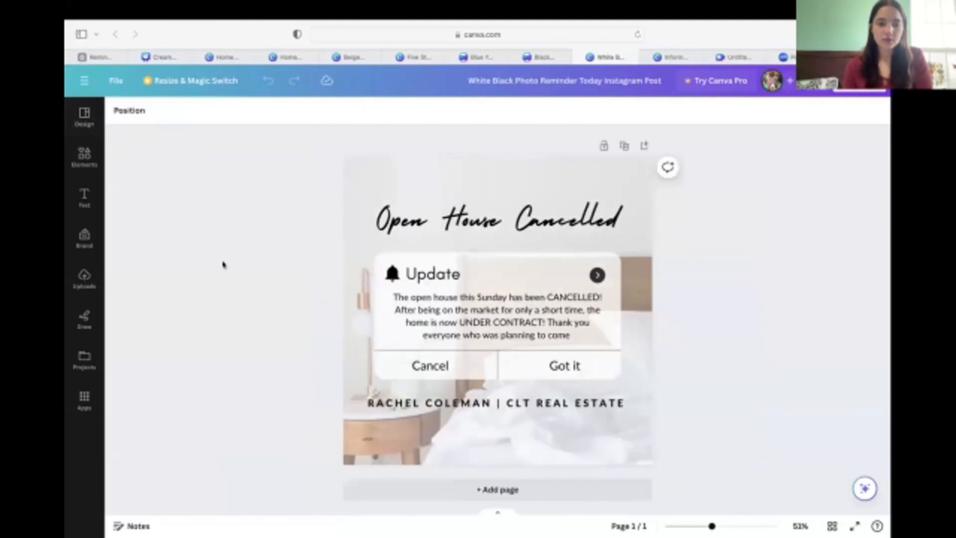
{"action": "left_click", "coordinate": [91, 130]}
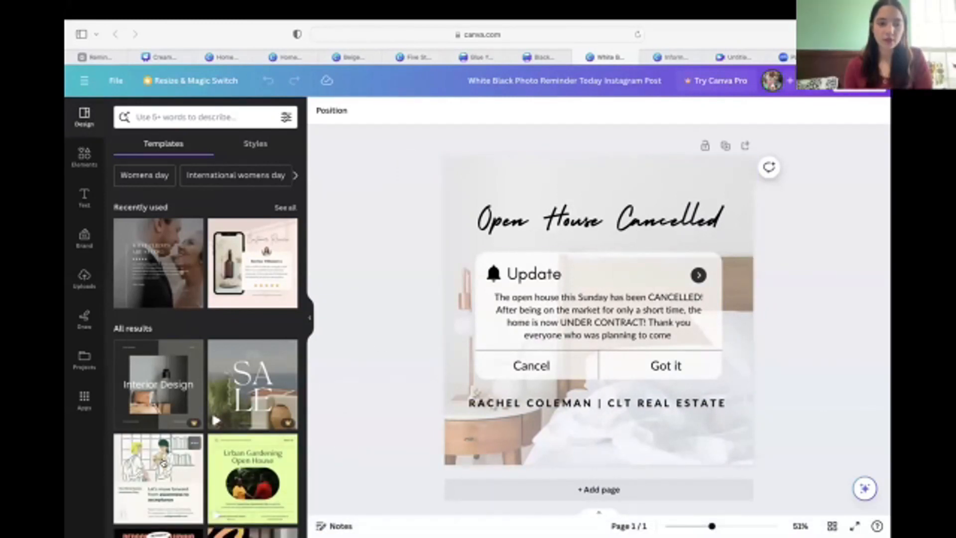
{"action": "left_click", "coordinate": [183, 456]}
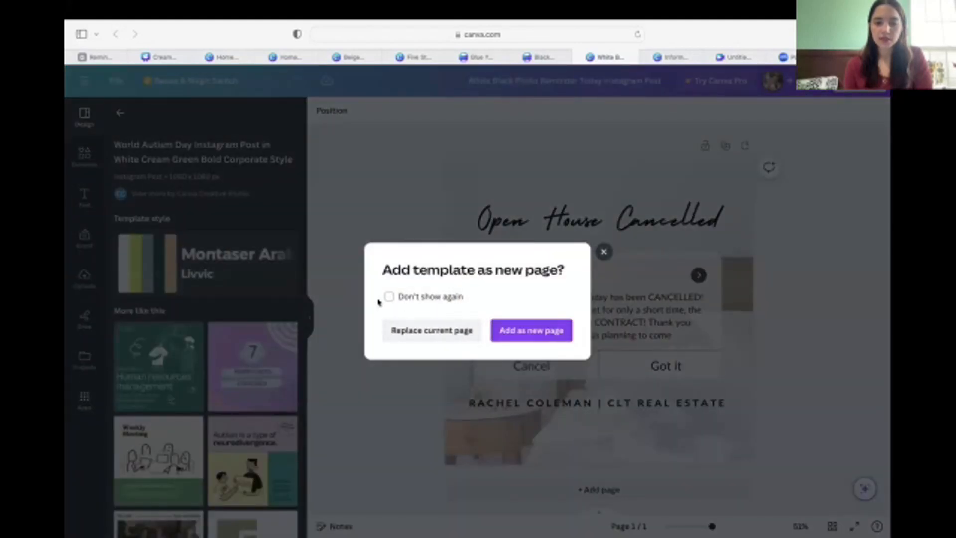
{"action": "left_click", "coordinate": [447, 333]}
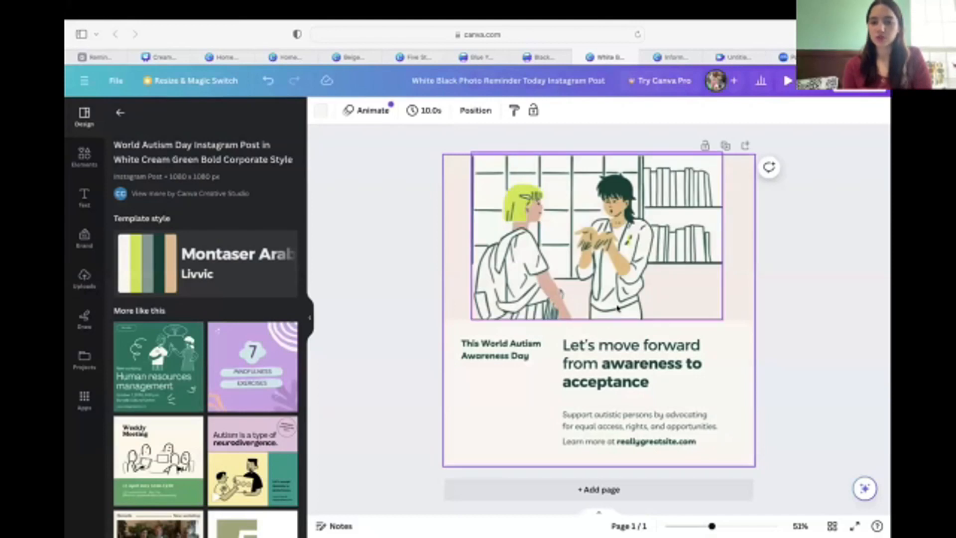
{"action": "left_click", "coordinate": [660, 243]}
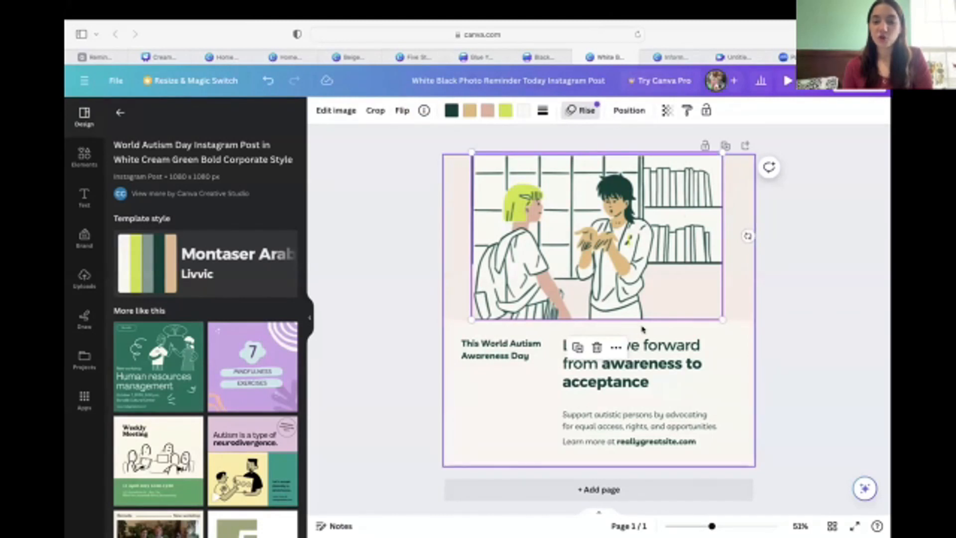
{"action": "left_click", "coordinate": [669, 364]}
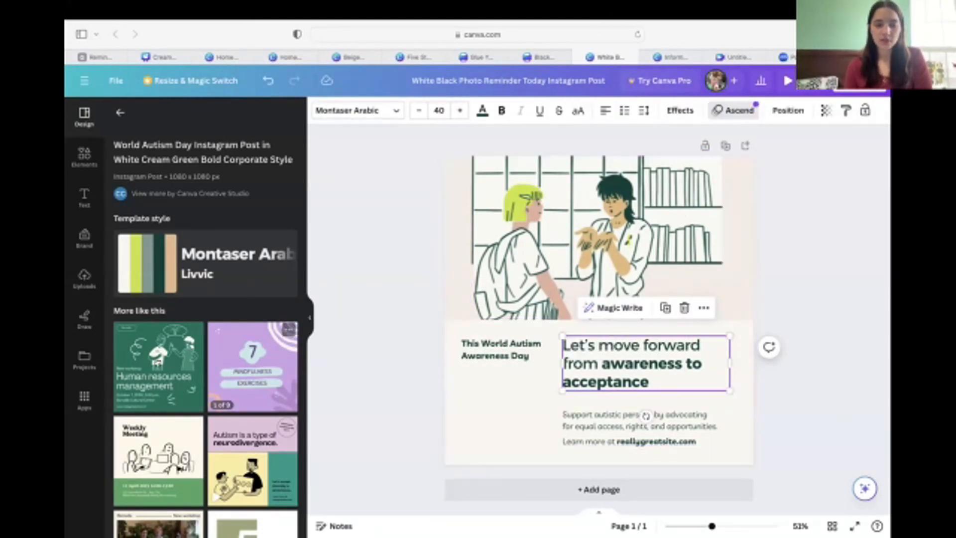
Try the Human Resources Workshop, Townhall Meeting and International Friendship Day templates on the page.
{"action": "left_click", "coordinate": [158, 366]}
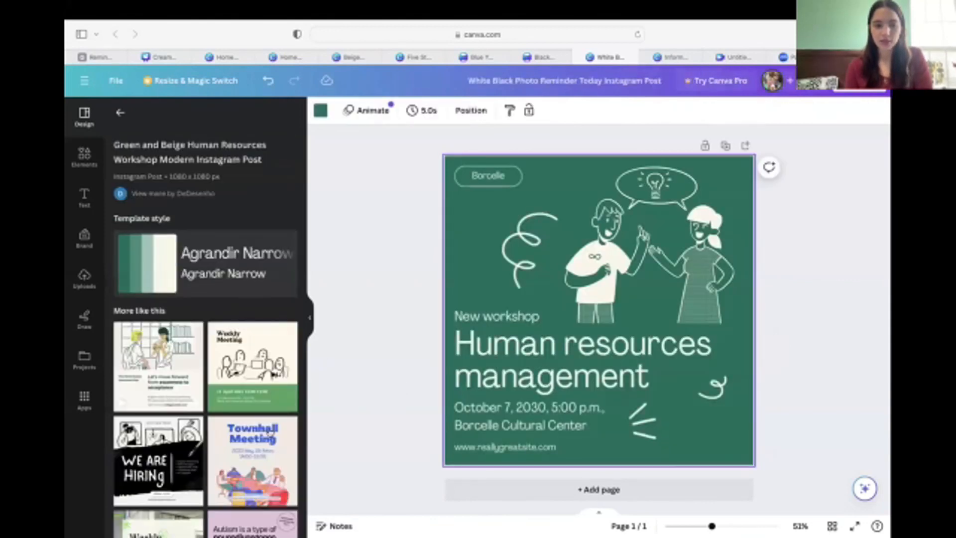
{"action": "left_click", "coordinate": [252, 460]}
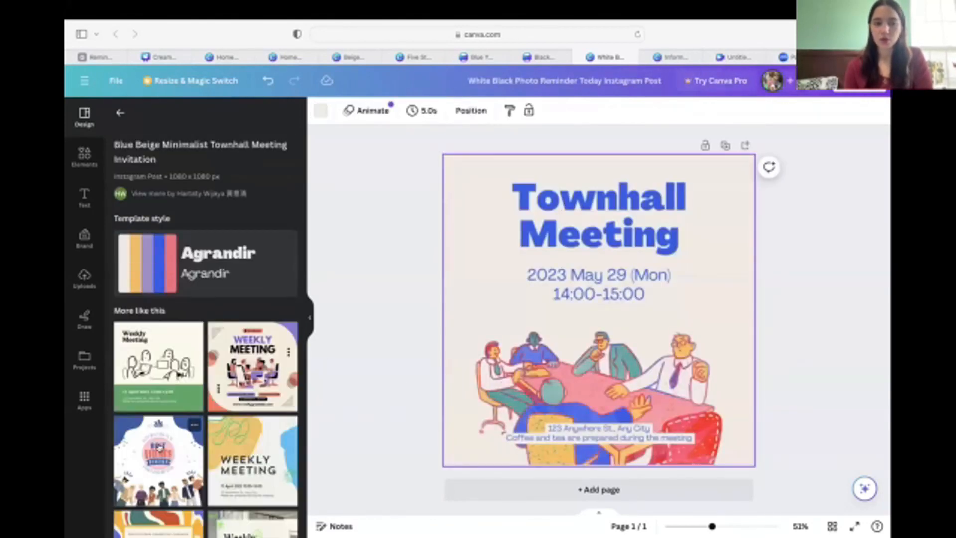
{"action": "left_click", "coordinate": [158, 446]}
Search the templates for "real estate" and apply the "Why should you hire a Real Estate Agent?" template to the page.
{"action": "left_click", "coordinate": [119, 113]}
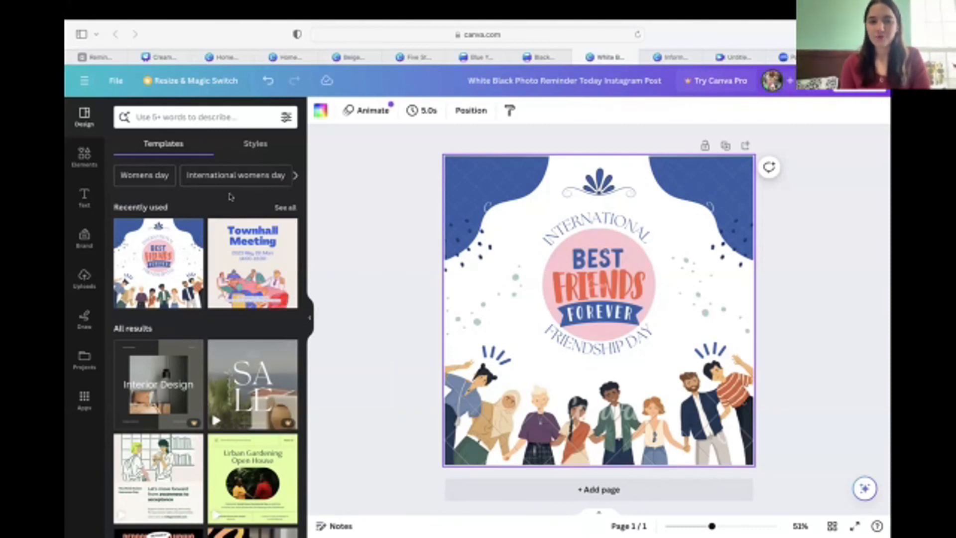
{"action": "left_click", "coordinate": [188, 110]}
{"action": "type", "text": "re"}
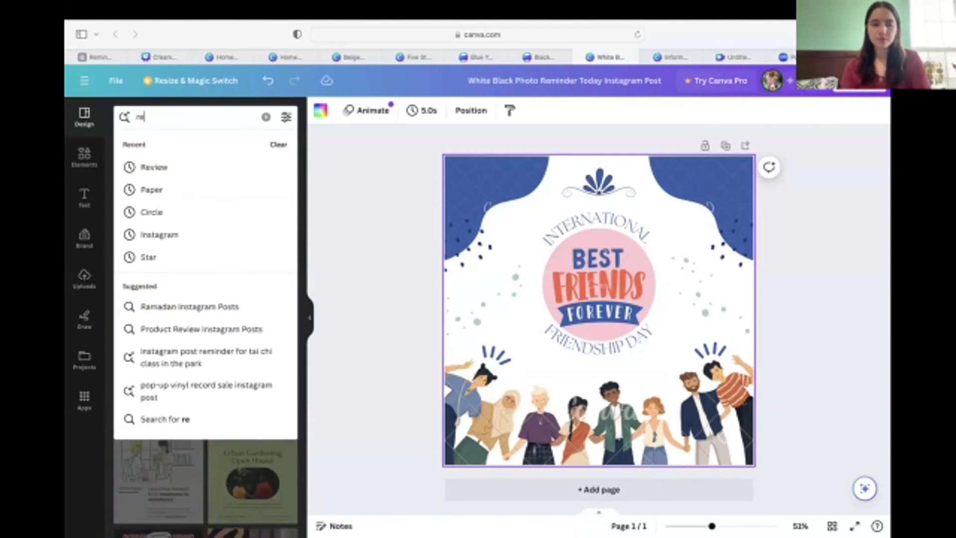
{"action": "type", "text": "al estate"}
{"action": "key", "text": "Return"}
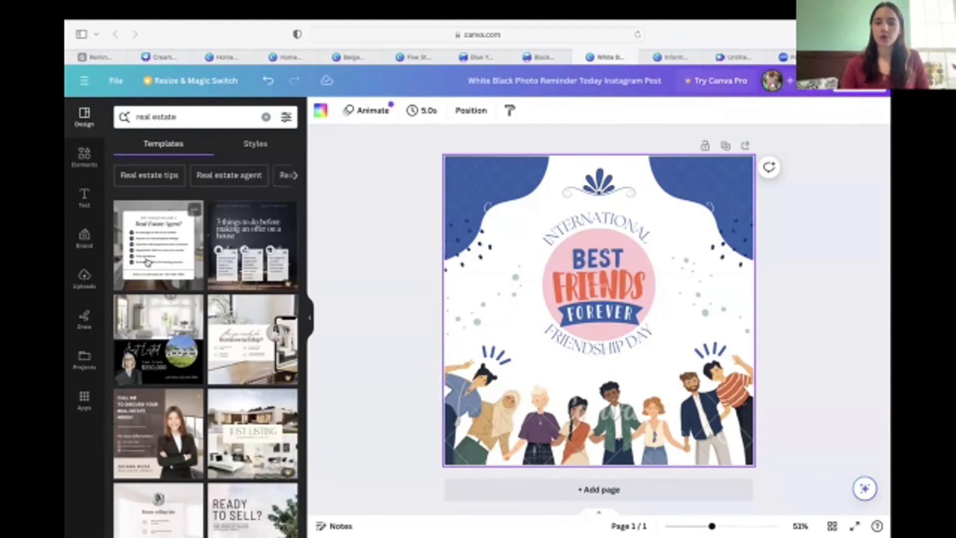
{"action": "left_click", "coordinate": [147, 262]}
{"action": "left_click", "coordinate": [621, 266]}
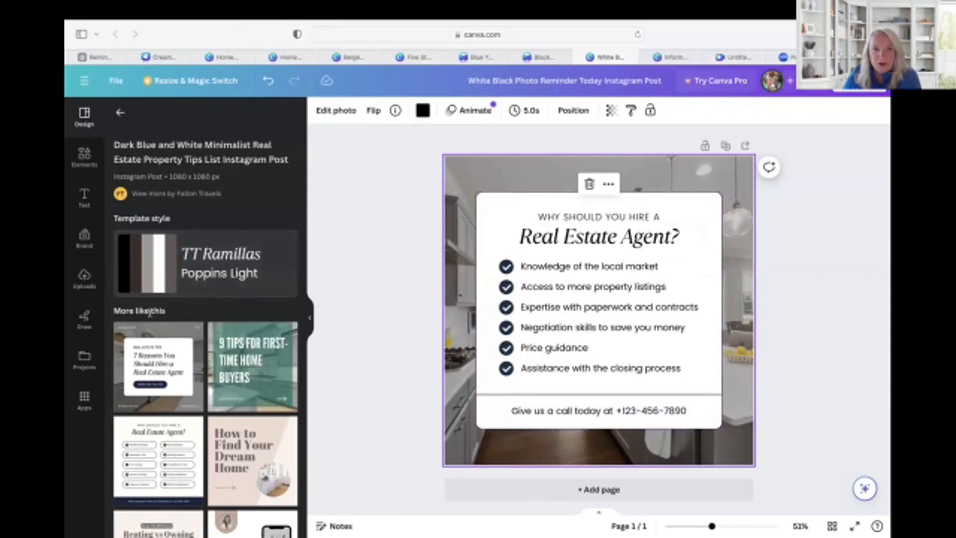
Search the elements for "flowers" and show all the matching graphics.
{"action": "mouse_move", "coordinate": [282, 379]}
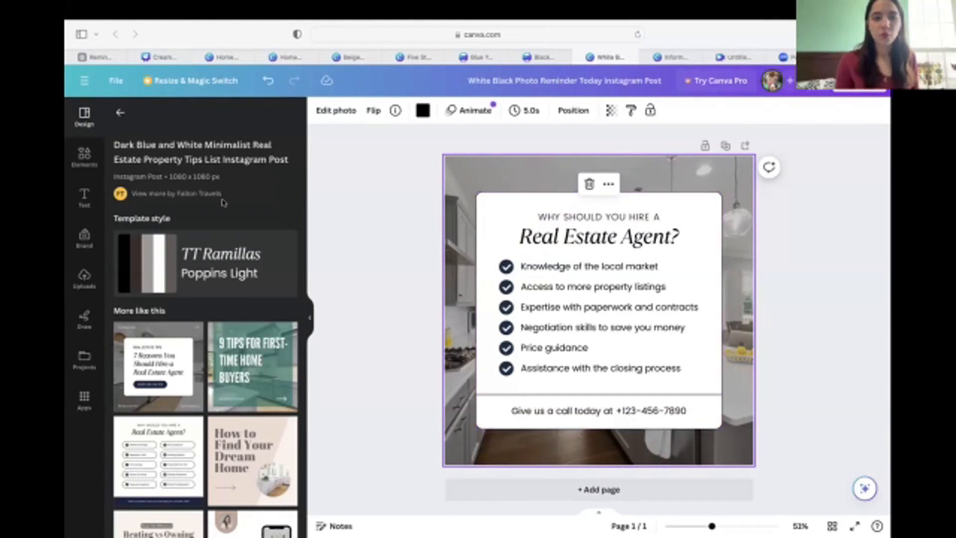
{"action": "left_click", "coordinate": [84, 157]}
{"action": "left_click", "coordinate": [205, 117]}
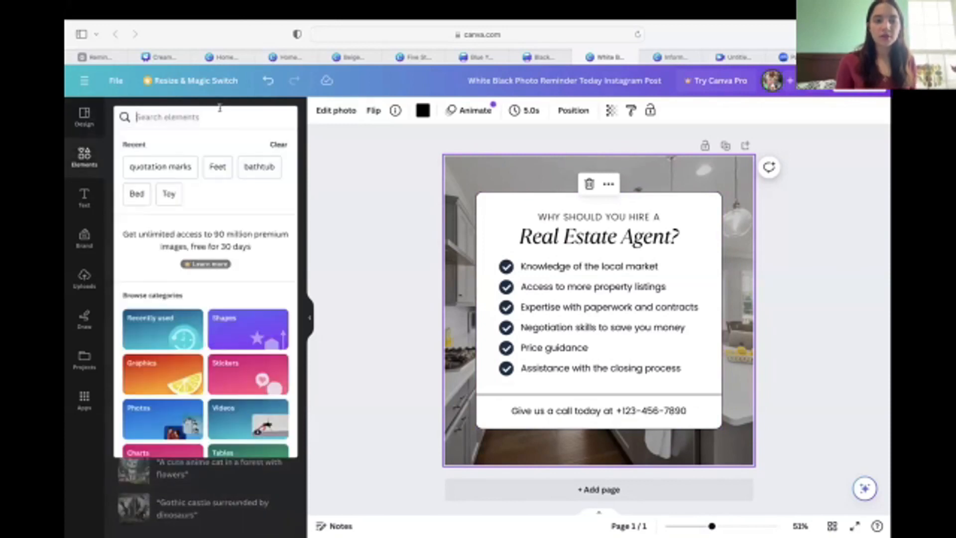
{"action": "type", "text": "flow"}
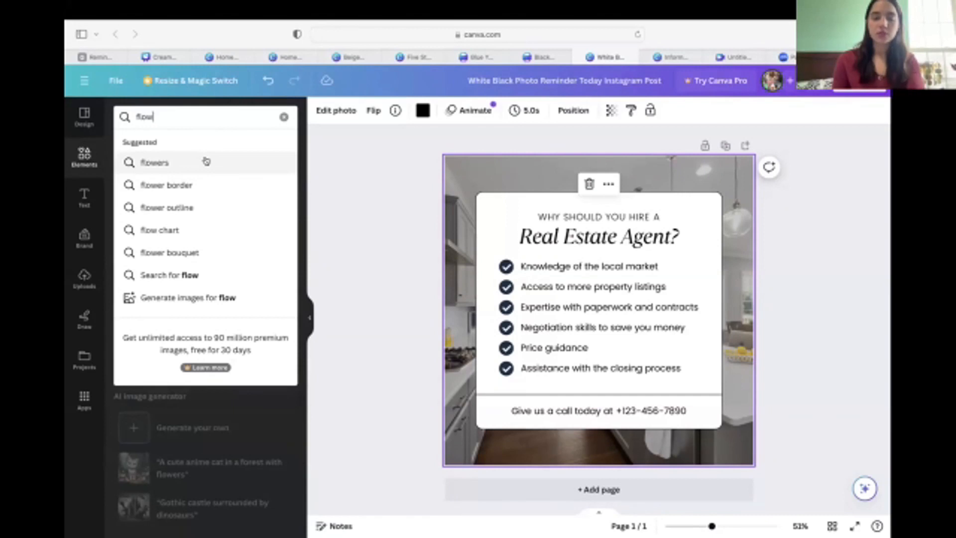
{"action": "left_click", "coordinate": [206, 161]}
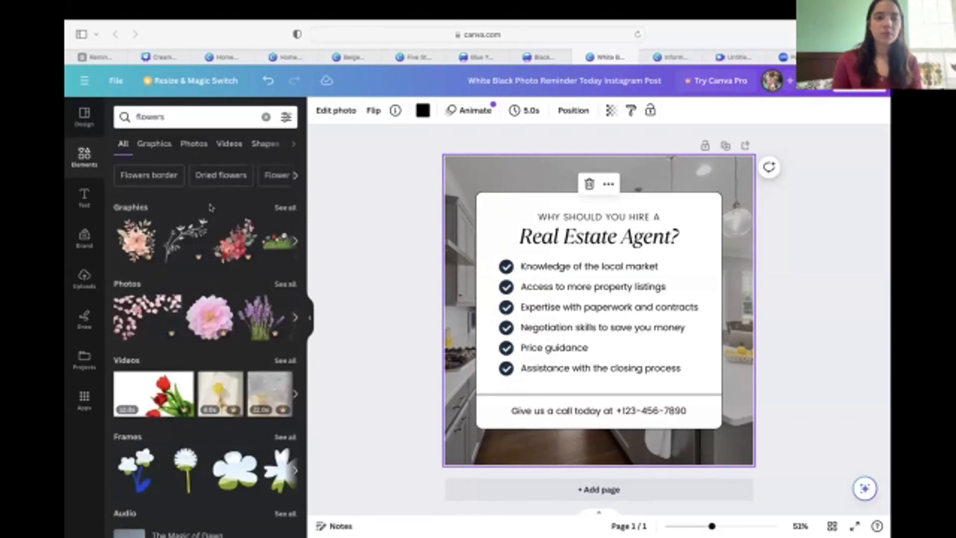
{"action": "left_click", "coordinate": [278, 206]}
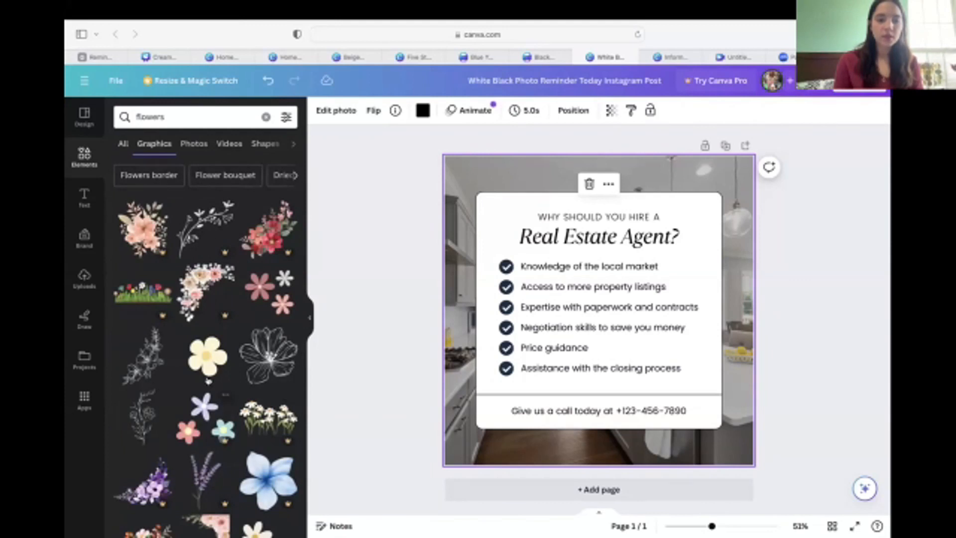
Add the line-art flower branch to the post, place it in the page's lower right corner and shrink it.
{"action": "left_click", "coordinate": [145, 354]}
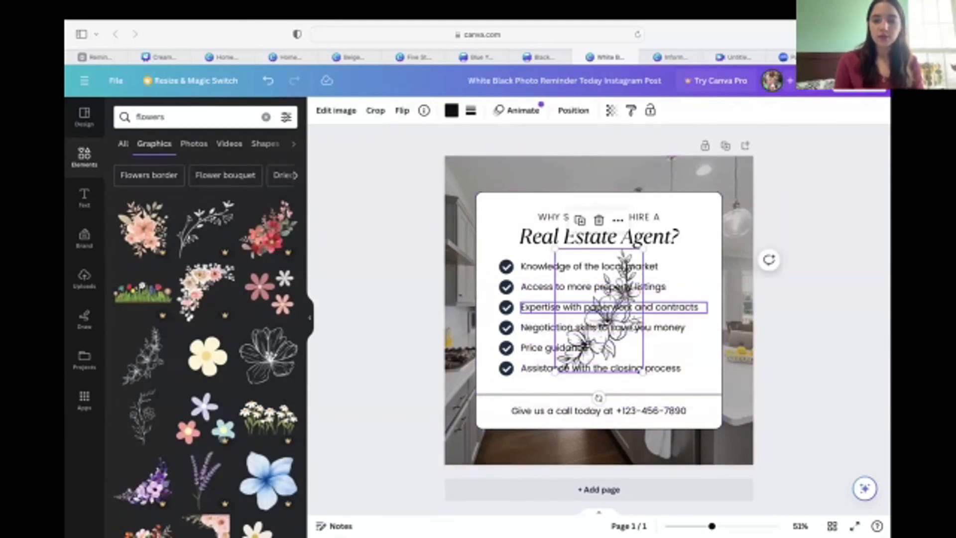
{"action": "left_click_drag", "start_coordinate": [611, 308], "coordinate": [719, 407]}
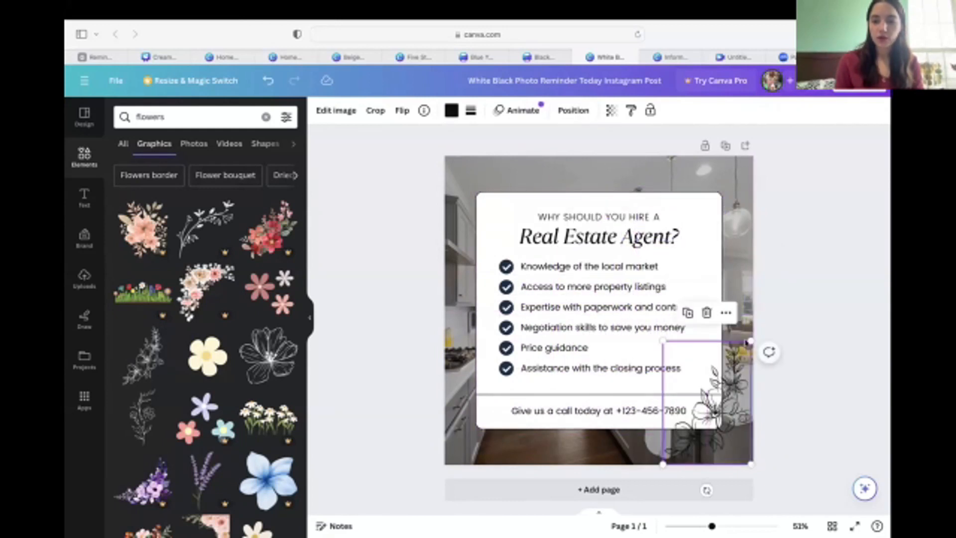
{"action": "left_click_drag", "start_coordinate": [749, 338], "coordinate": [720, 383]}
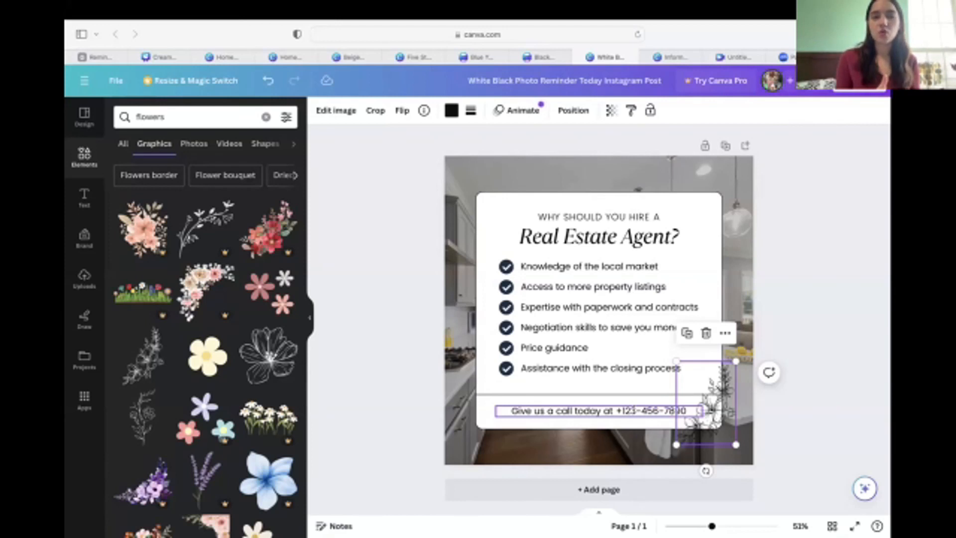
Return to the Informative Real Estate Instagram Post, checking the Charlotte Homes story on the way, and select the interior photo.
{"action": "left_click", "coordinate": [674, 57]}
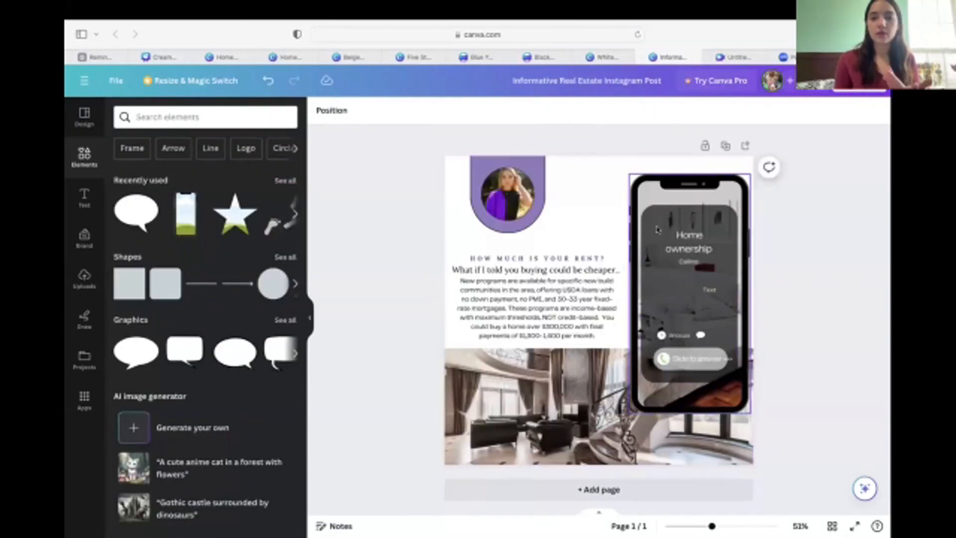
{"action": "left_click", "coordinate": [717, 57]}
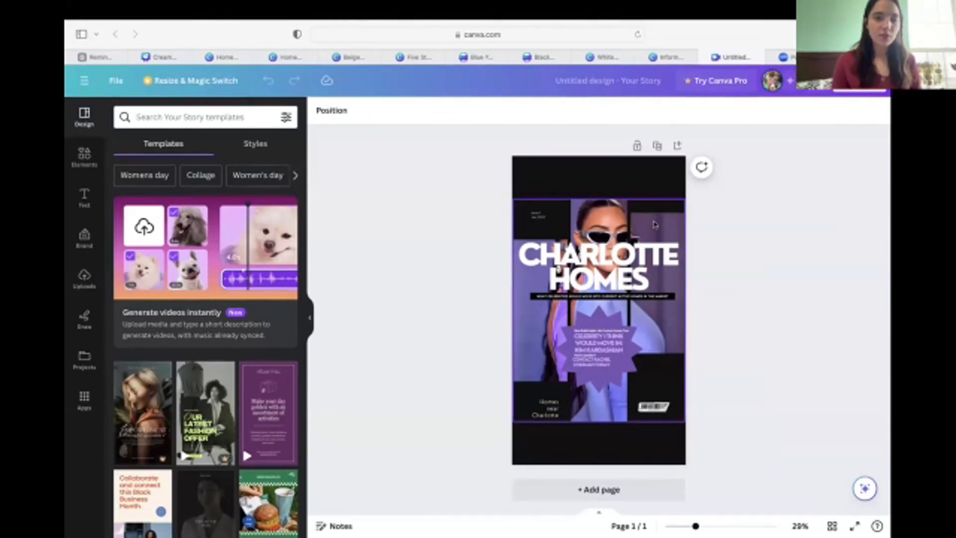
{"action": "left_click", "coordinate": [667, 58]}
{"action": "left_click", "coordinate": [583, 382]}
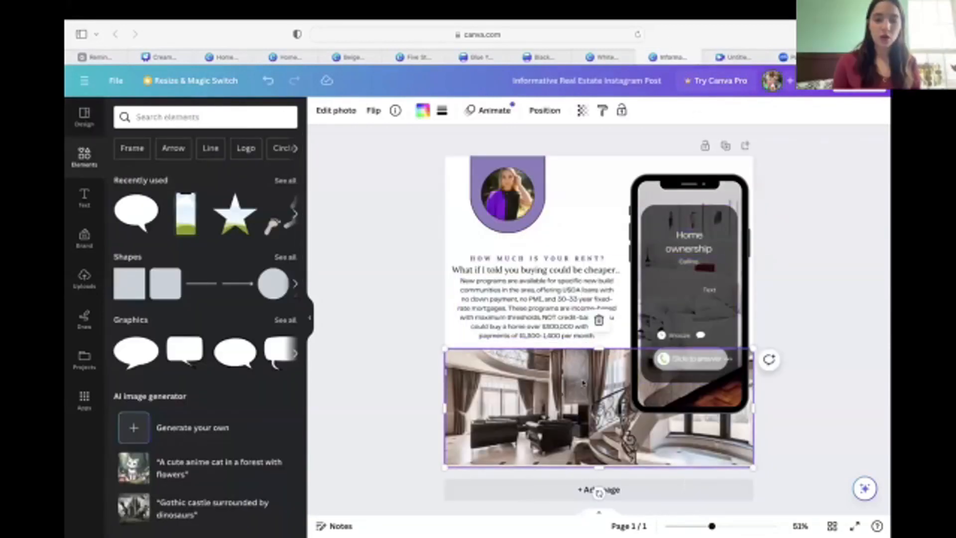
Browse the featured Canva apps, from Gradient Generator on to Easy Reflections.
{"action": "mouse_move", "coordinate": [67, 297]}
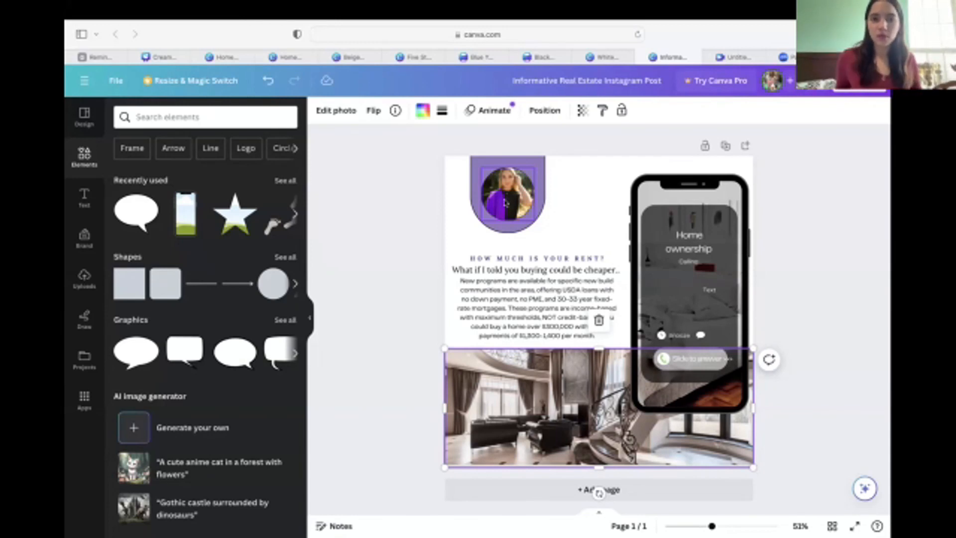
{"action": "left_click", "coordinate": [85, 397]}
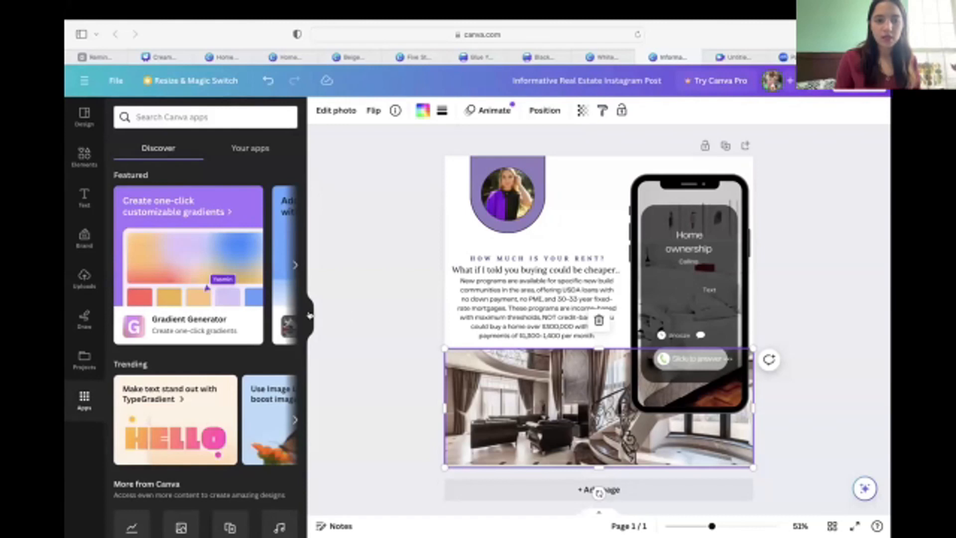
{"action": "left_click", "coordinate": [294, 265]}
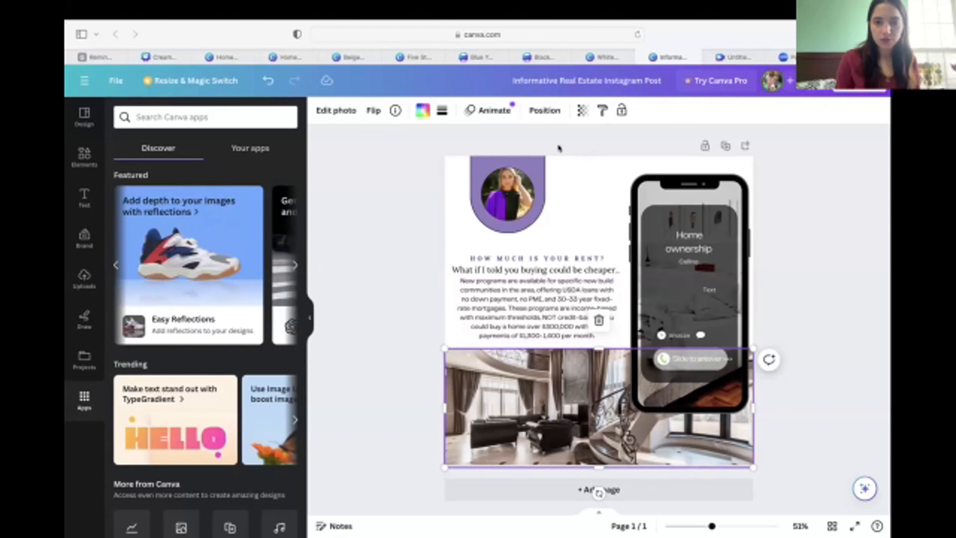
Start Magic Edit on the interior photo, brush over the front armchair and switch the selection to the whole image.
{"action": "left_click", "coordinate": [336, 110]}
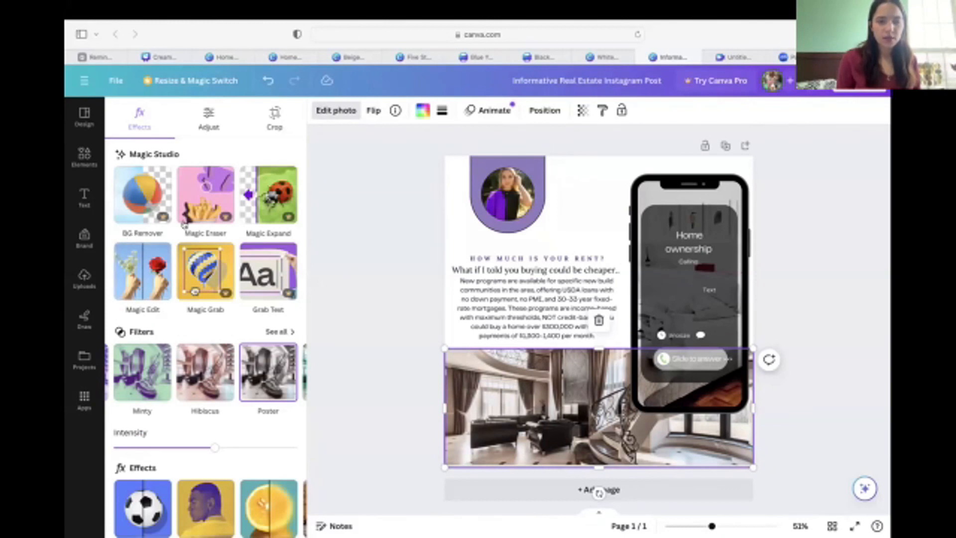
{"action": "left_click", "coordinate": [143, 278]}
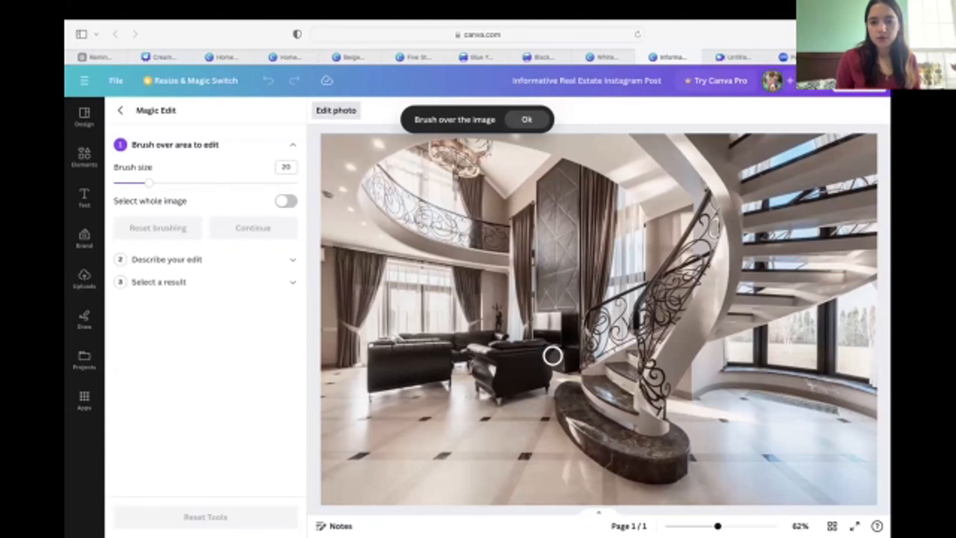
{"action": "mouse_move", "coordinate": [550, 355]}
{"action": "left_mouse_down"}
{"action": "mouse_move", "coordinate": [478, 347]}
{"action": "mouse_move", "coordinate": [475, 382]}
{"action": "mouse_move", "coordinate": [486, 395]}
{"action": "mouse_move", "coordinate": [536, 393]}
{"action": "mouse_move", "coordinate": [551, 359]}
{"action": "mouse_move", "coordinate": [480, 364]}
{"action": "mouse_move", "coordinate": [532, 375]}
{"action": "mouse_move", "coordinate": [491, 379]}
{"action": "left_mouse_up"}
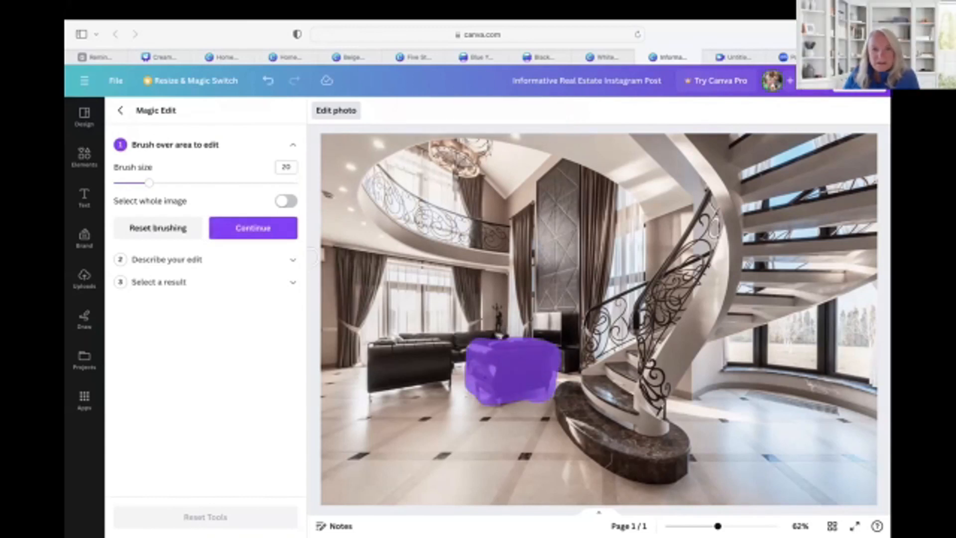
{"action": "left_click", "coordinate": [281, 204]}
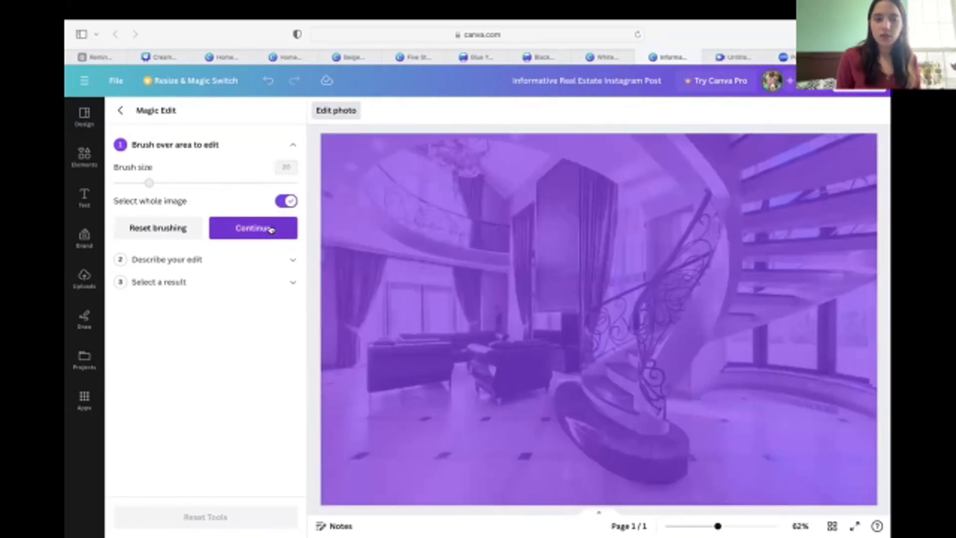
Describe the edit as "Add flowers into the room" and generate the results.
{"action": "left_click", "coordinate": [271, 229]}
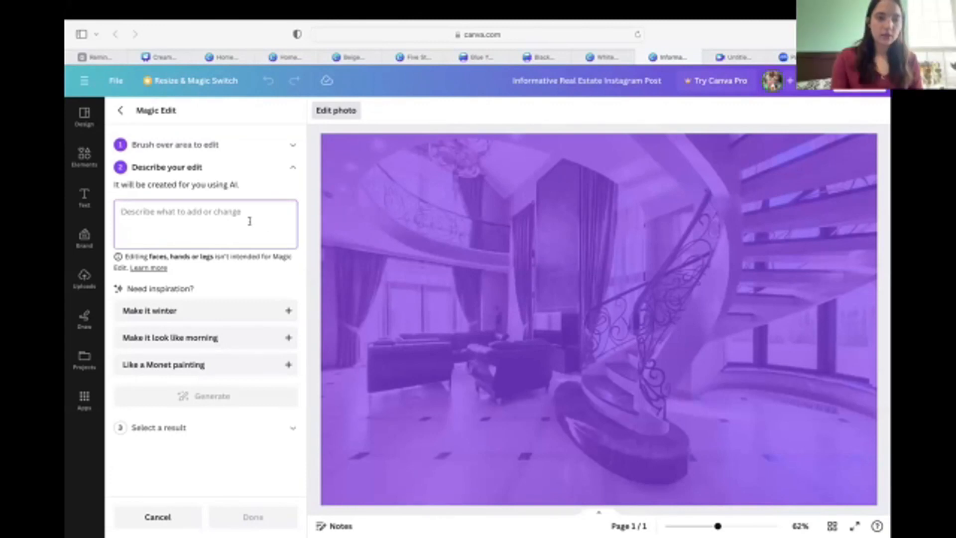
{"action": "type", "text": "Add "}
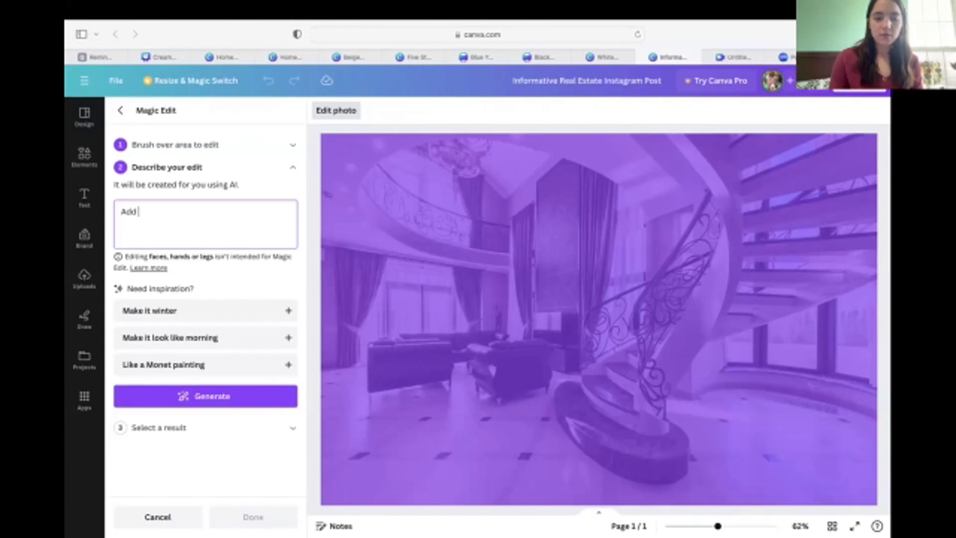
{"action": "type", "text": "flowers in"}
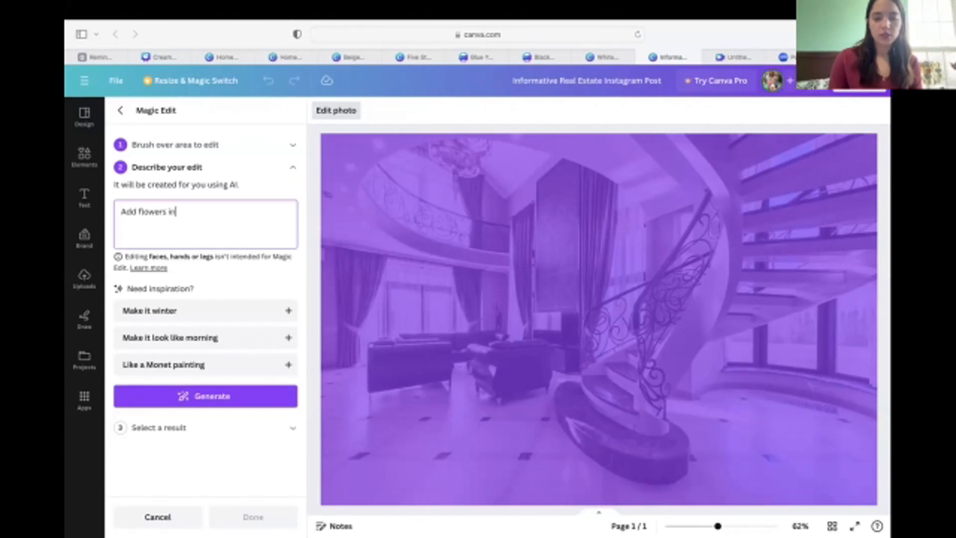
{"action": "type", "text": "to the room."}
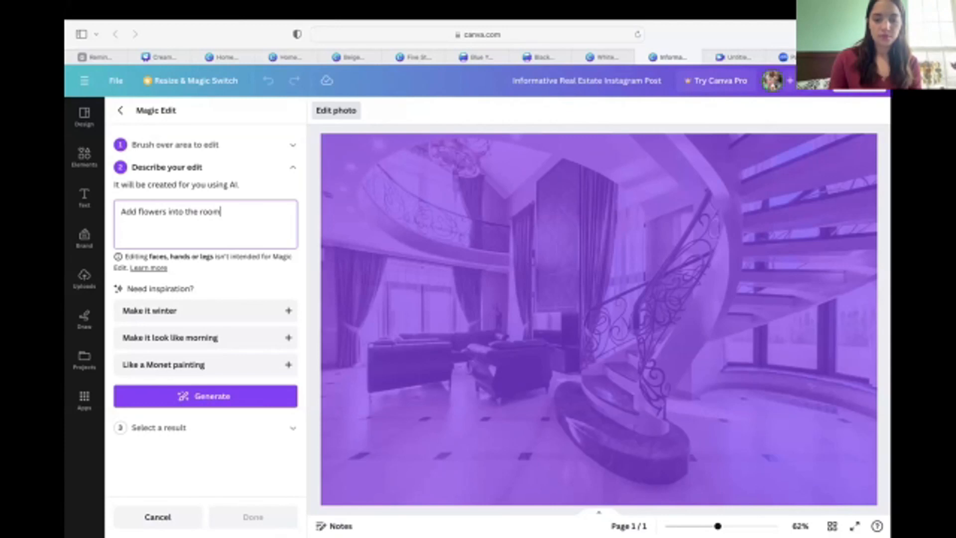
{"action": "left_click", "coordinate": [220, 399]}
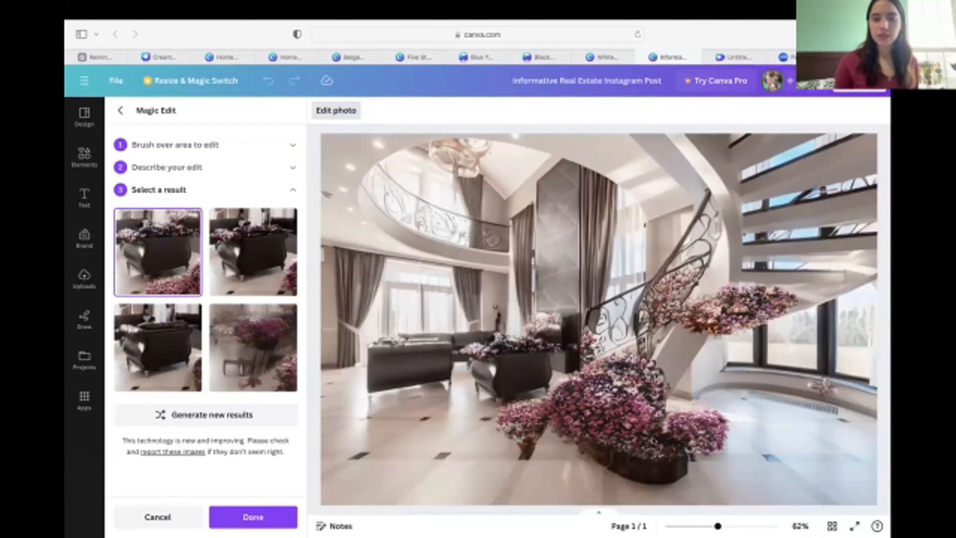
Compare the generated flower variations and apply the fourth one, the hazy room with large bouquets, to the photo.
{"action": "left_click", "coordinate": [252, 254]}
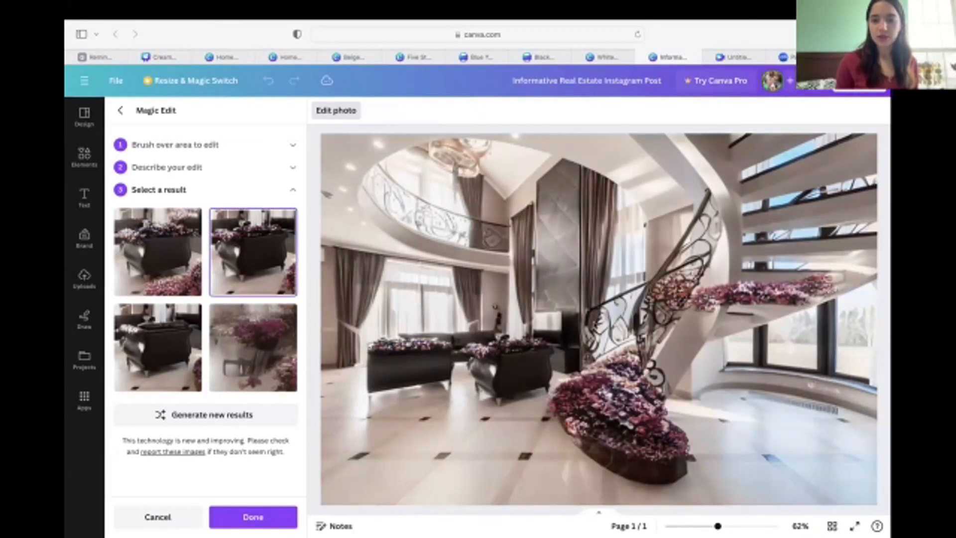
{"action": "left_click", "coordinate": [169, 358]}
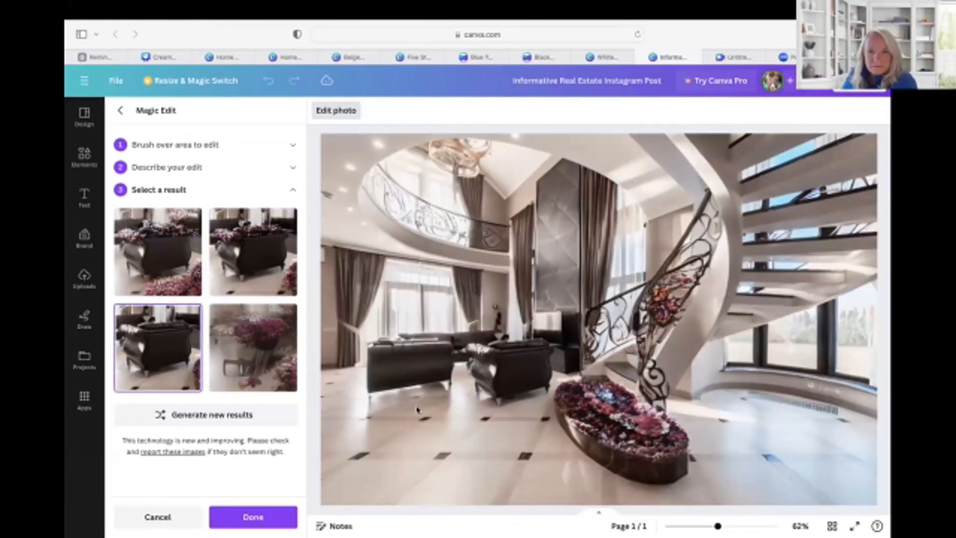
{"action": "left_click", "coordinate": [250, 368]}
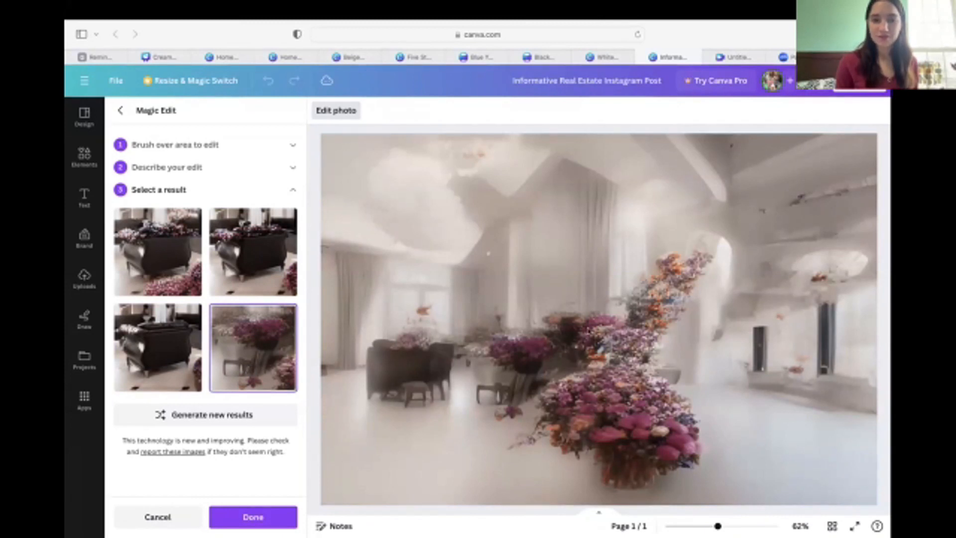
{"action": "left_click", "coordinate": [252, 516]}
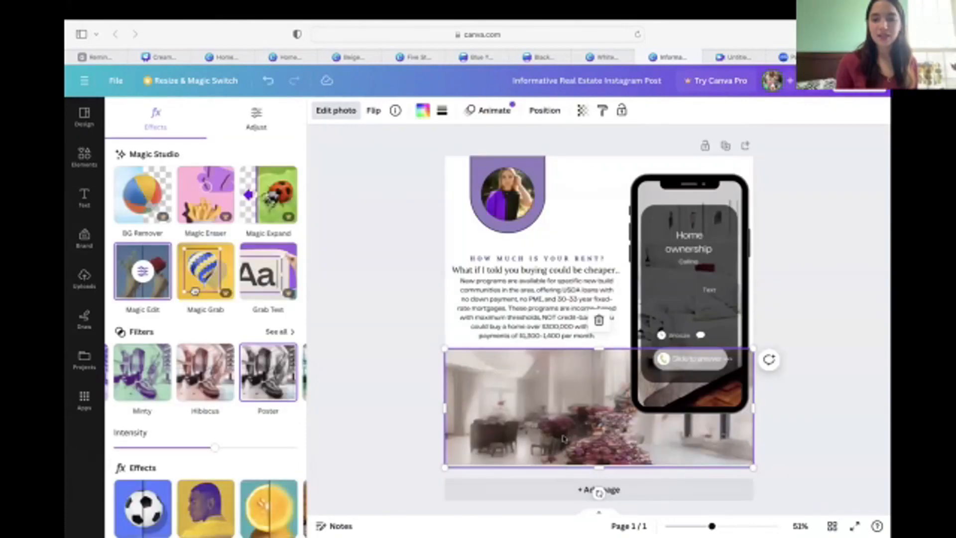